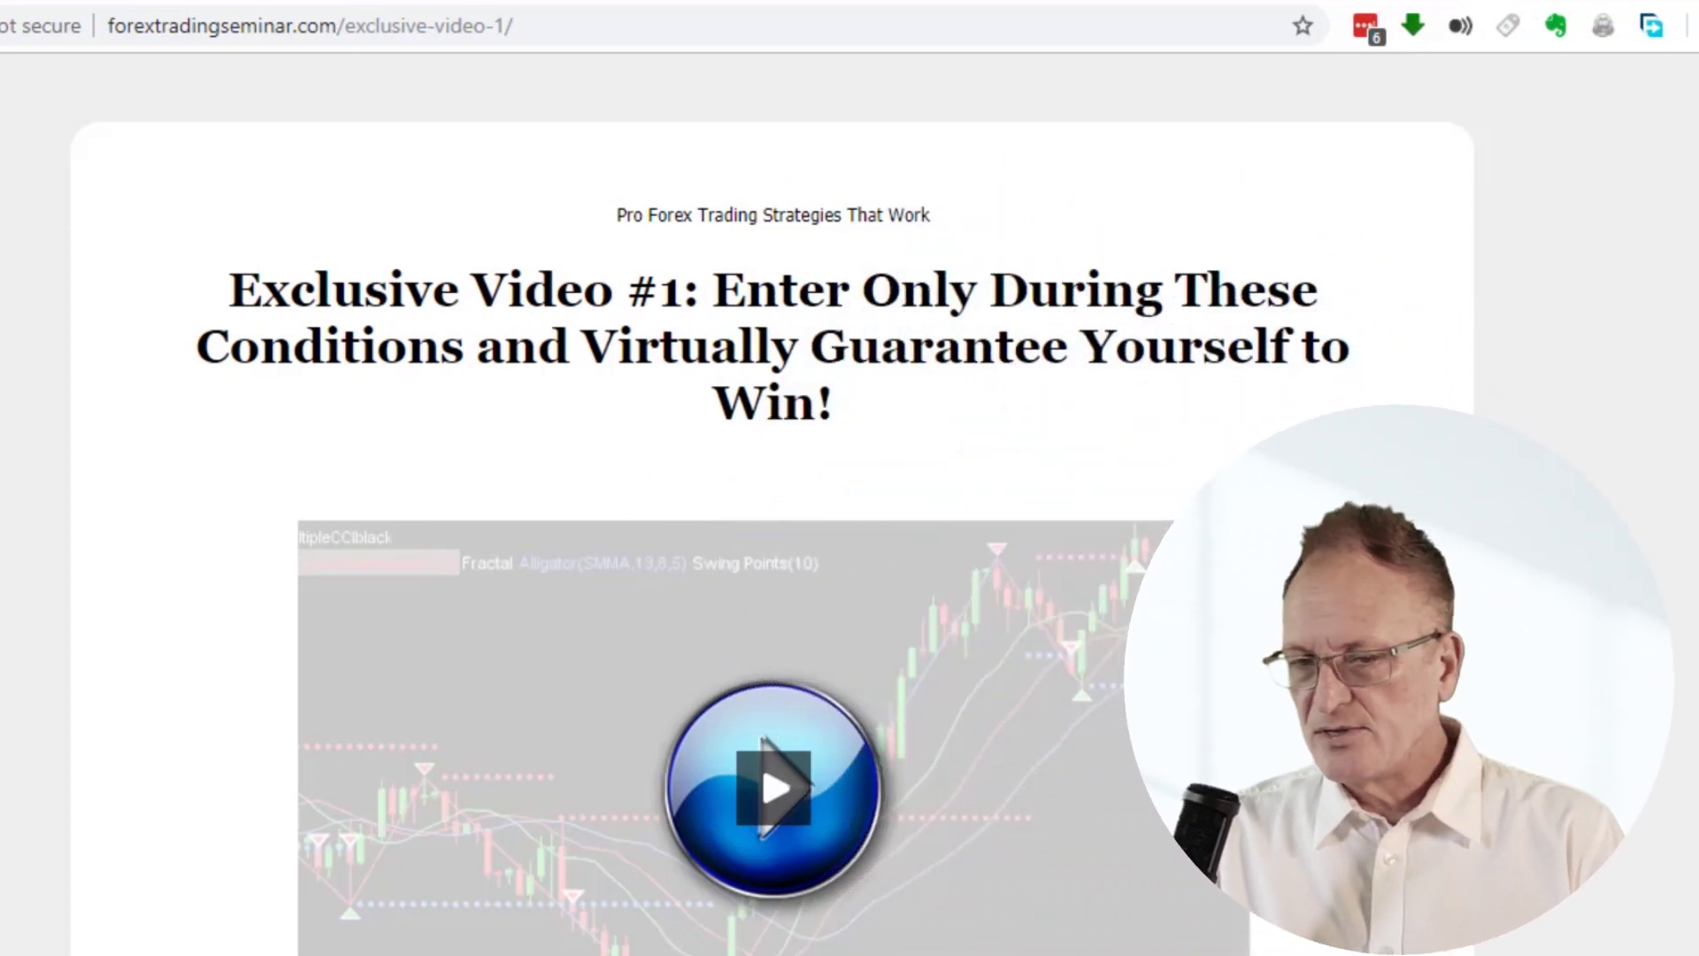
- Start saving the linked file of the Multiple Moving Averages Template for MT5
scroll(1690, 261, "down", 3)
scroll(1126, 372, "down", 9)
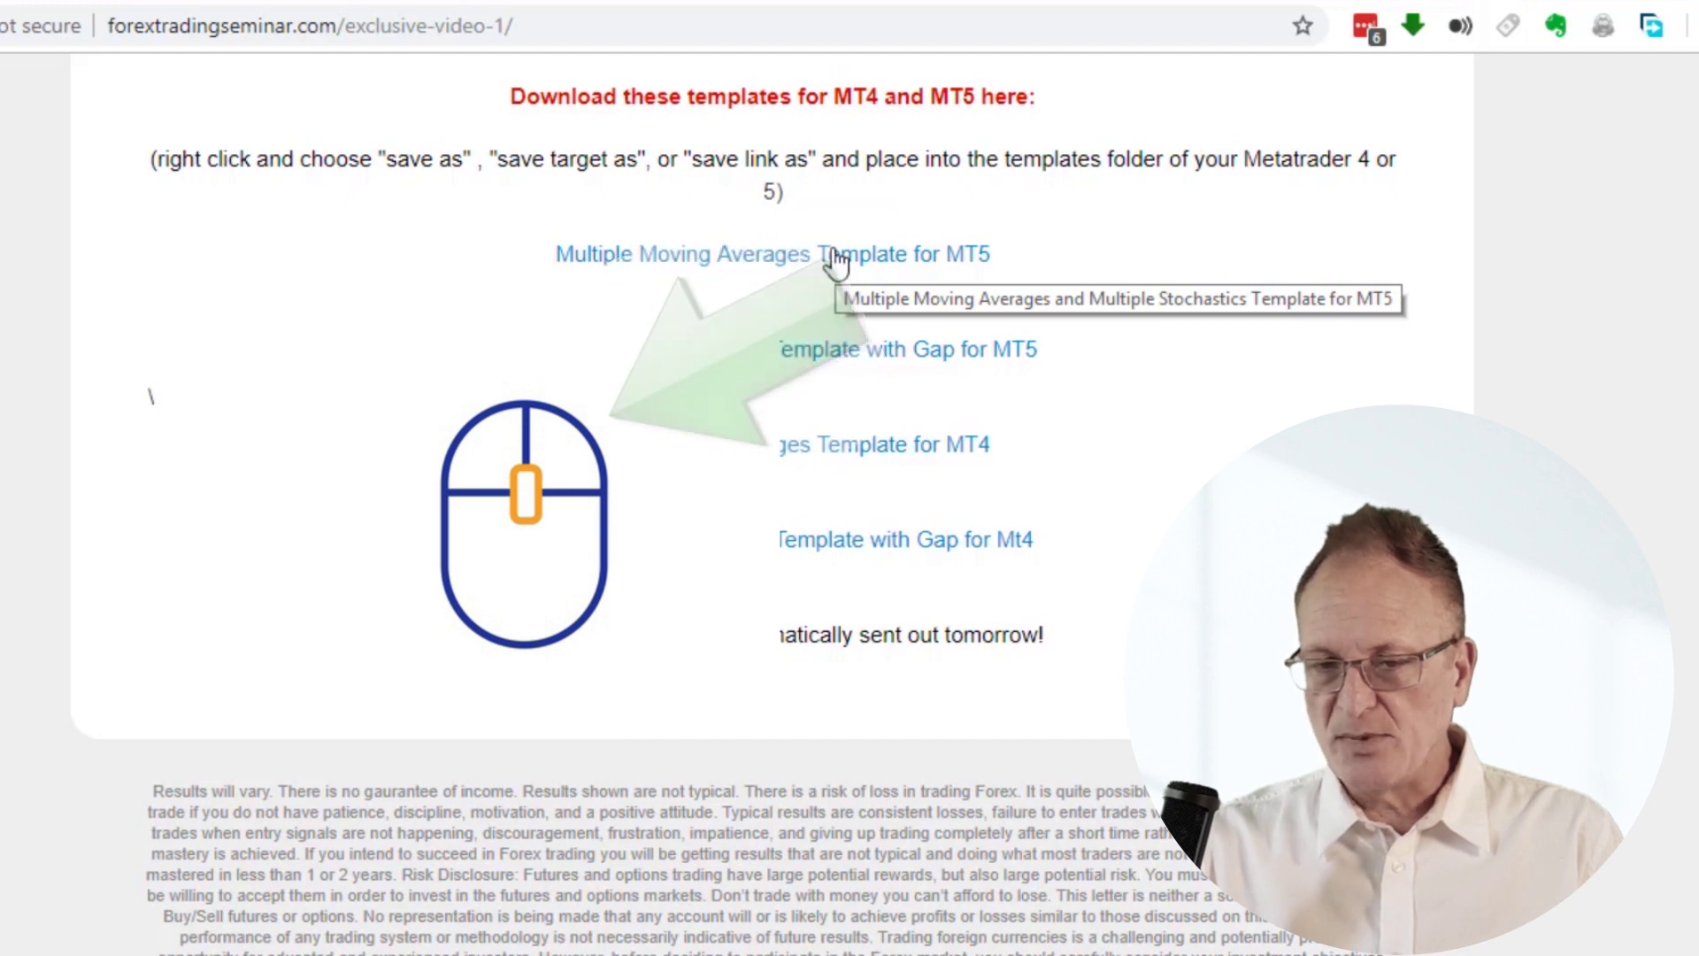
right_click(839, 262)
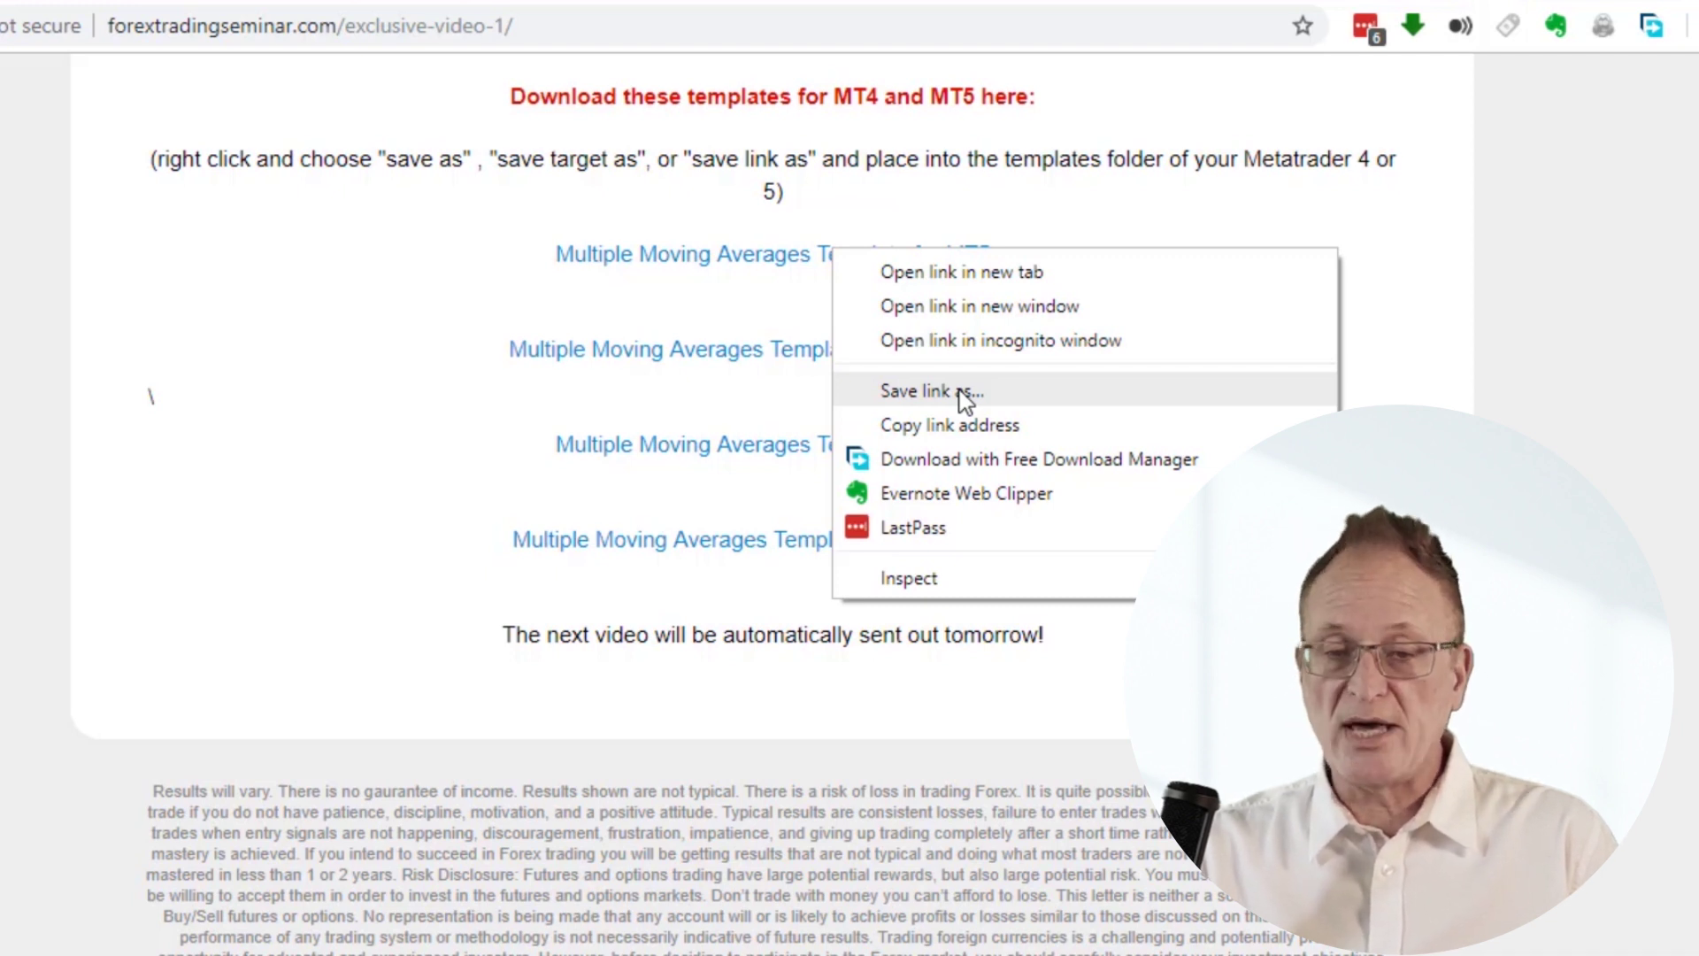
left_click(964, 396)
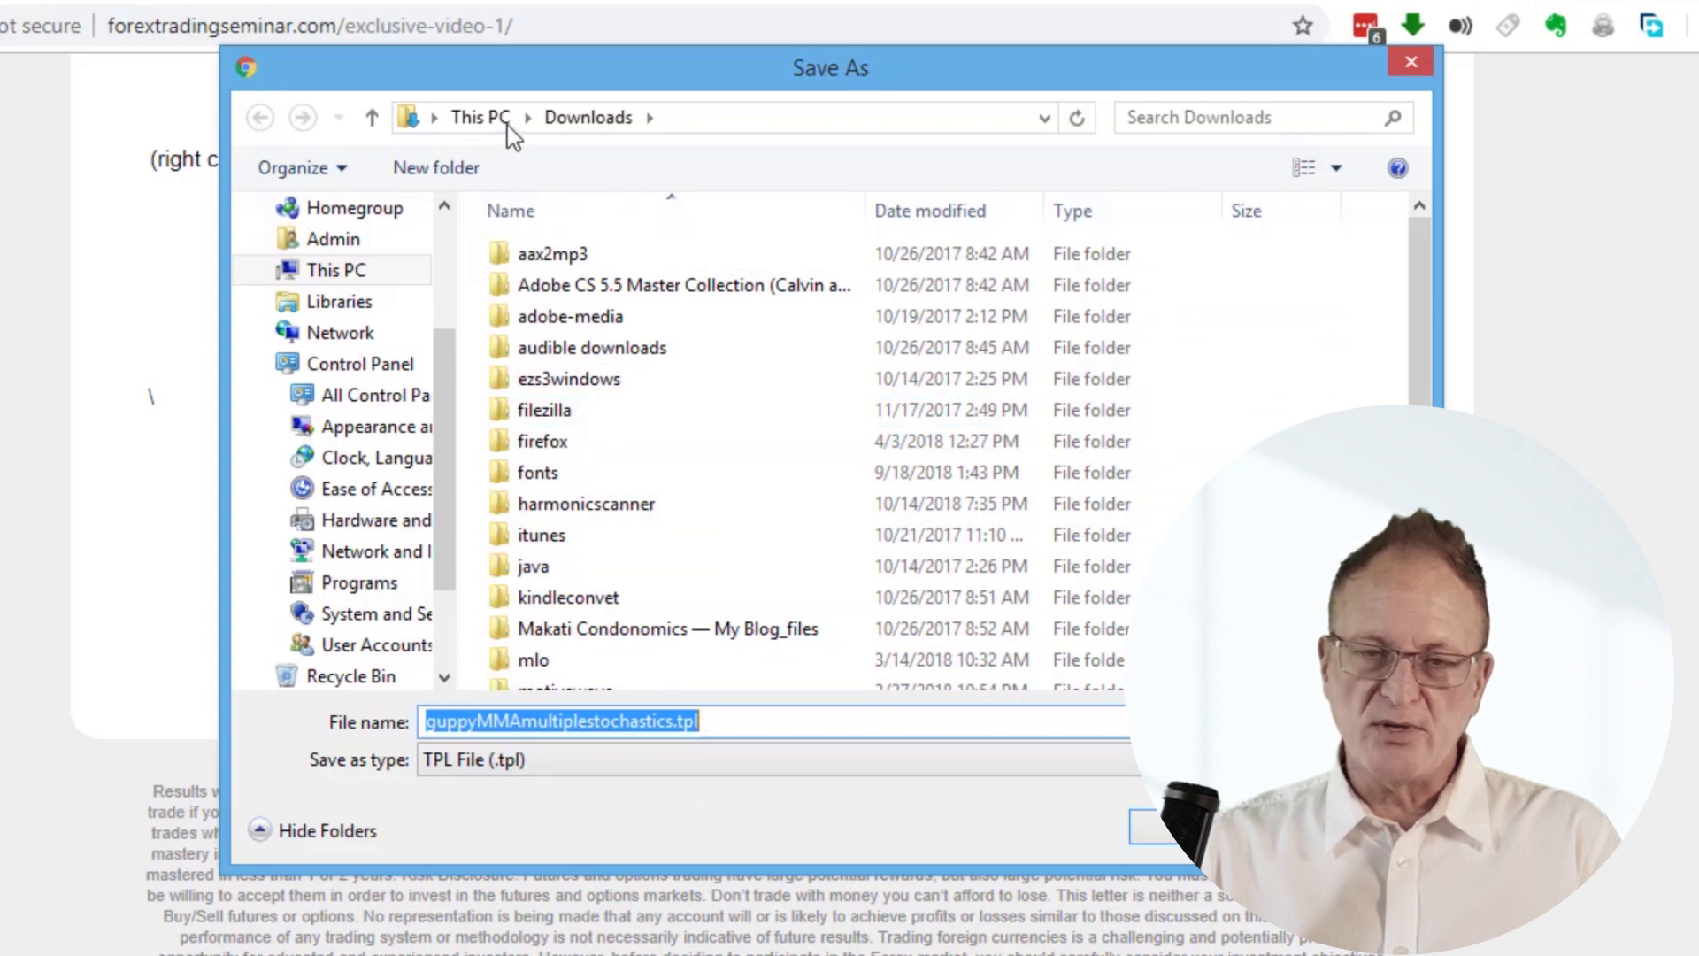
- Set the save location to the Admin folder under Users on the C: drive
left_click(482, 118)
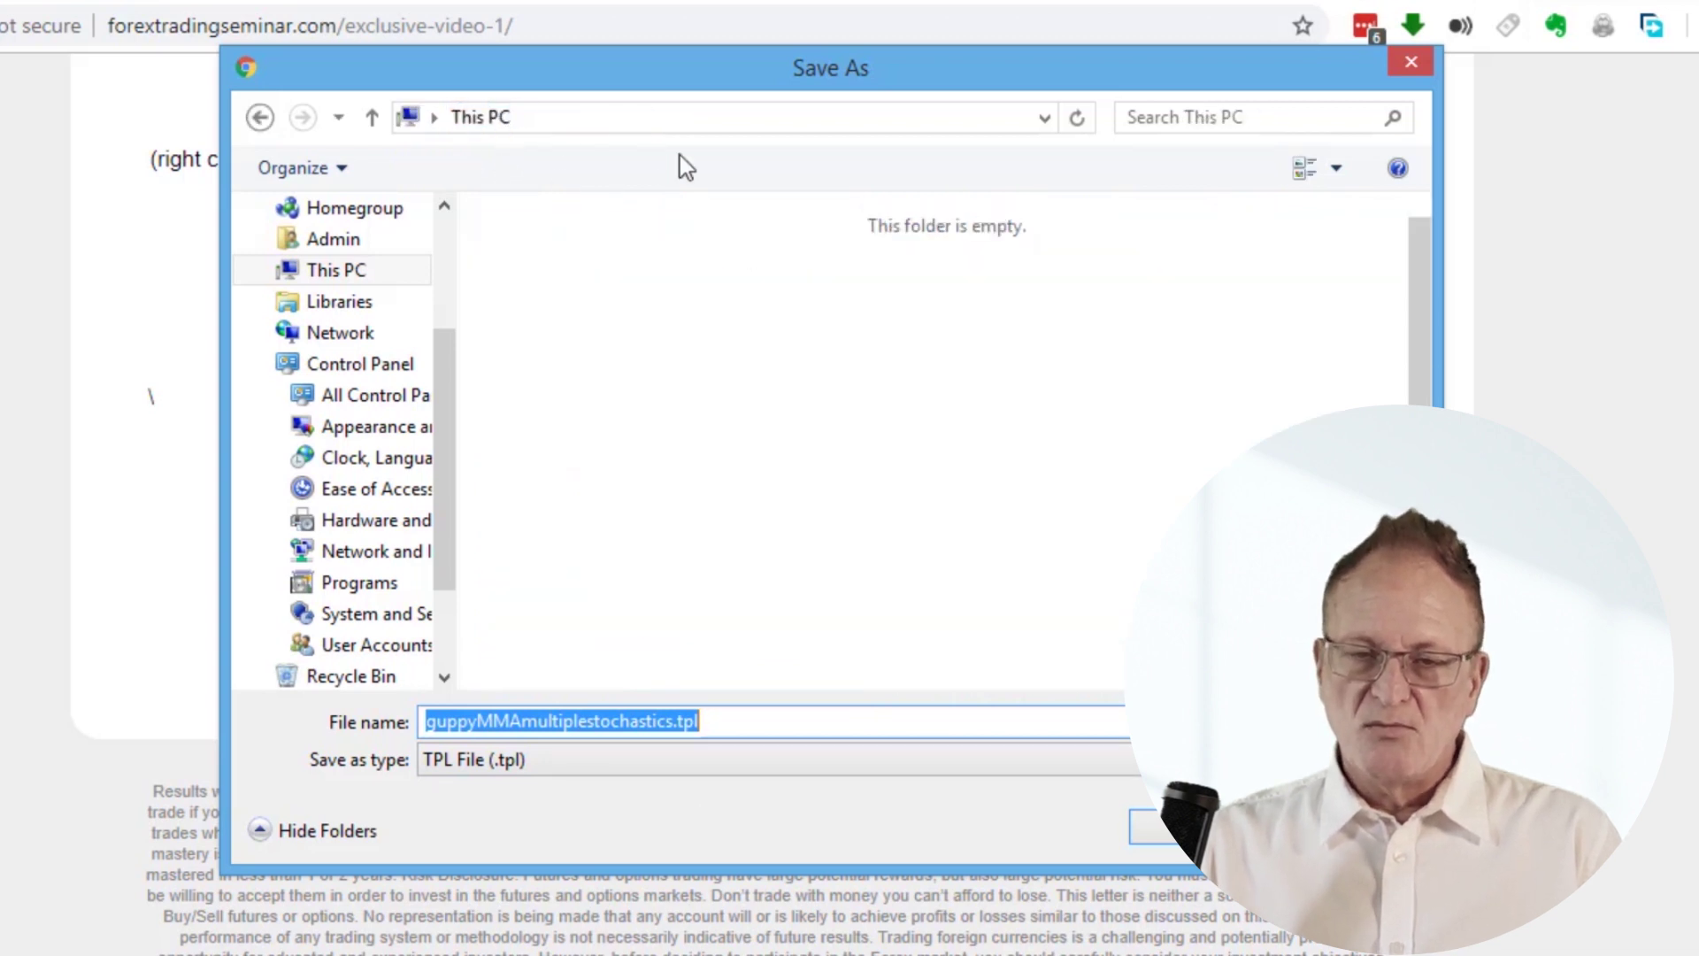
left_click(633, 561)
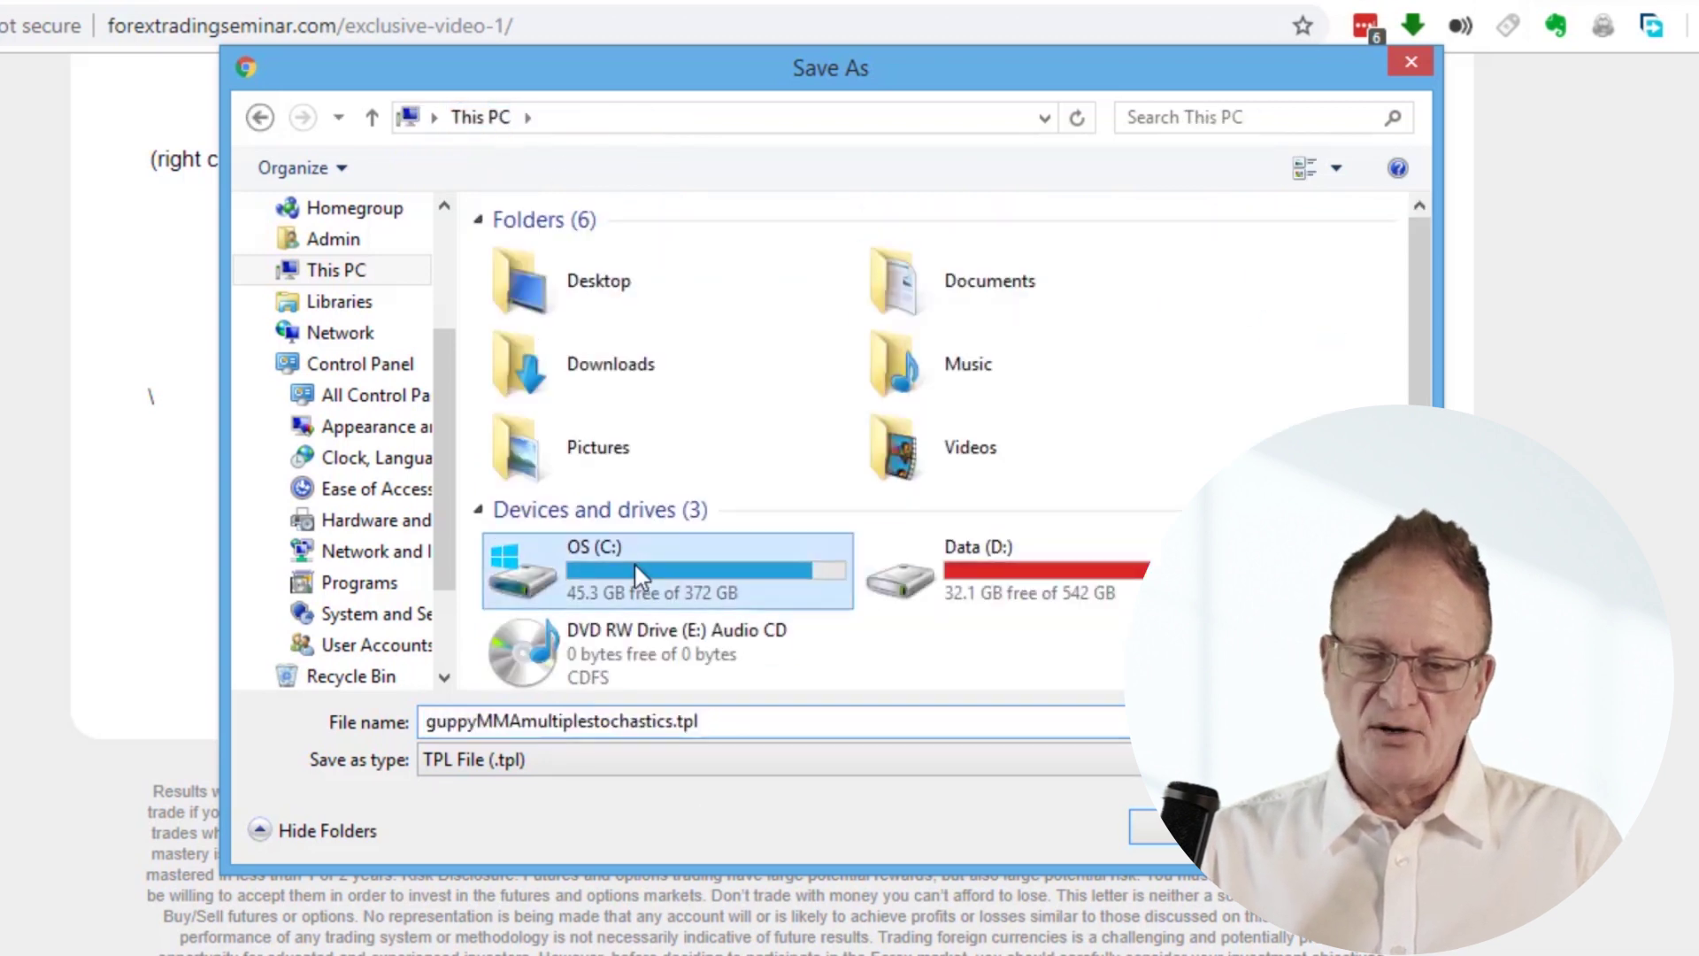
double_click(633, 561)
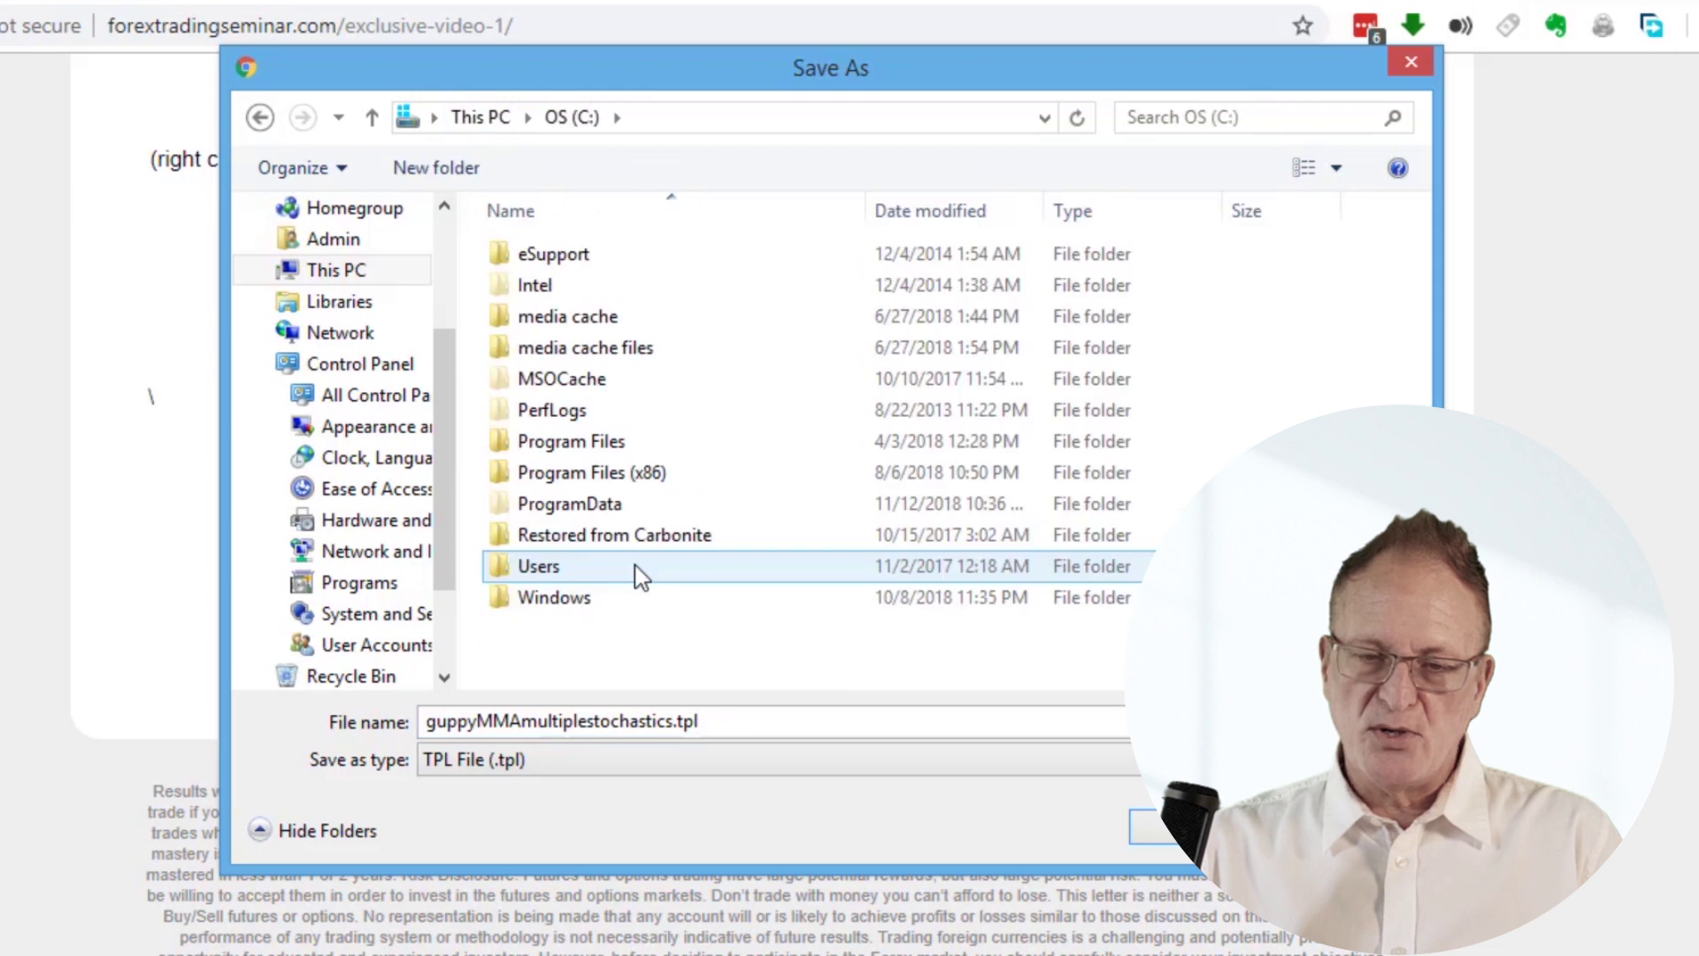
double_click(549, 567)
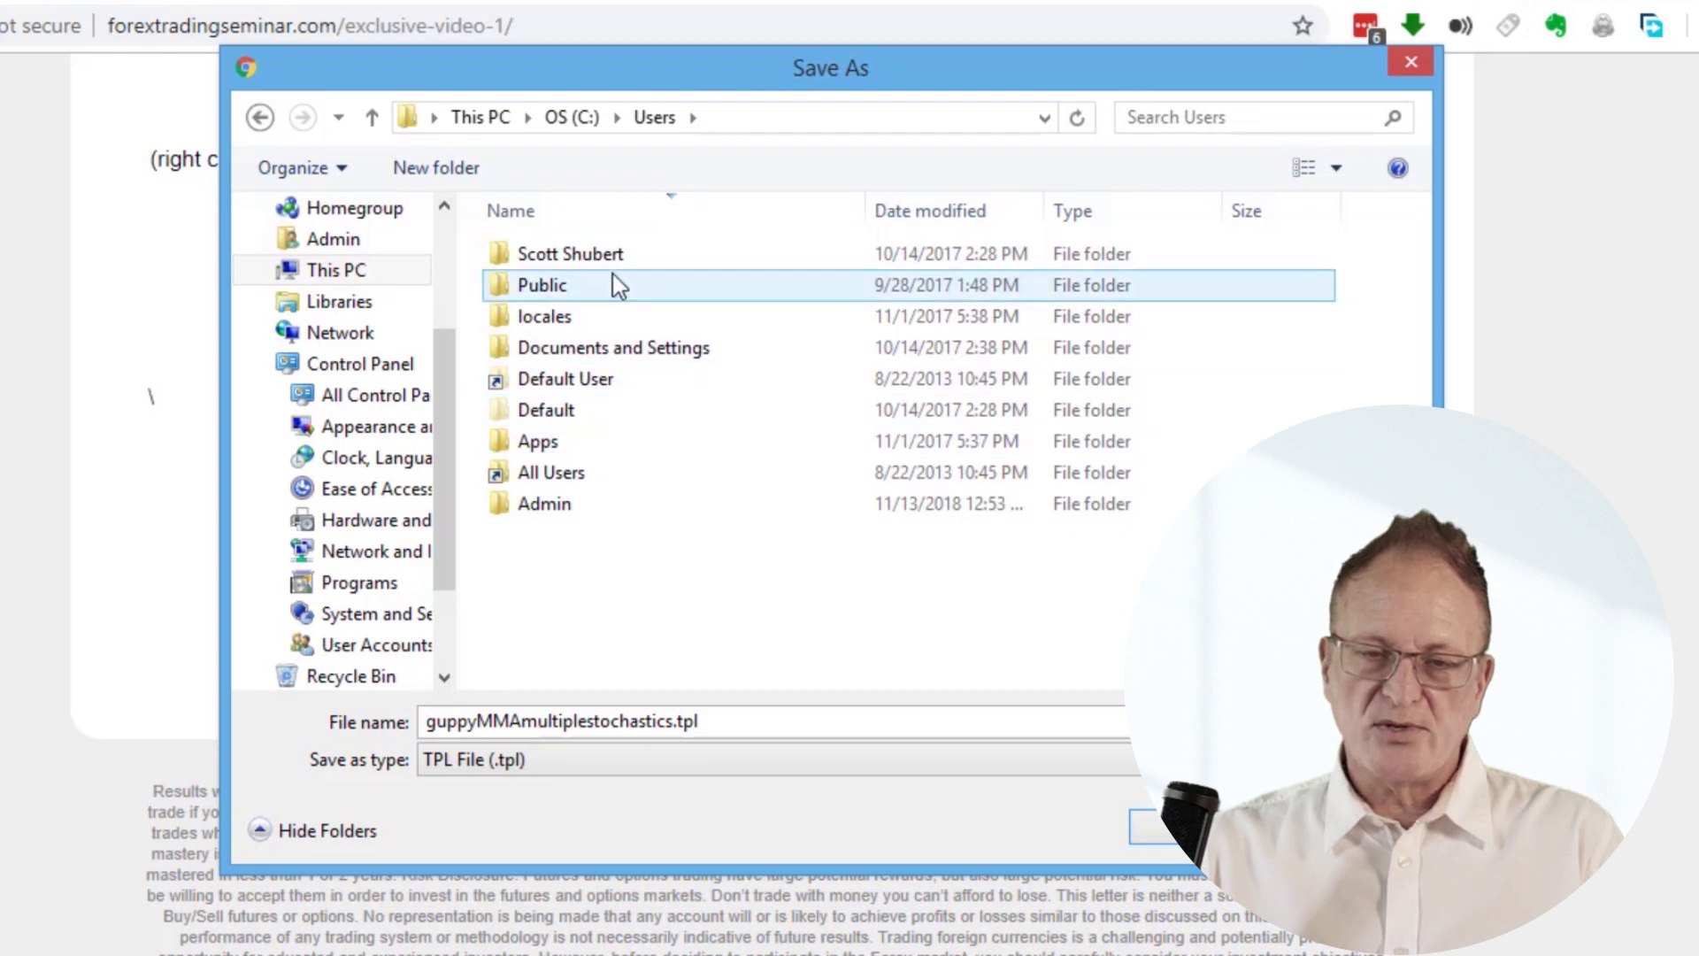
double_click(564, 511)
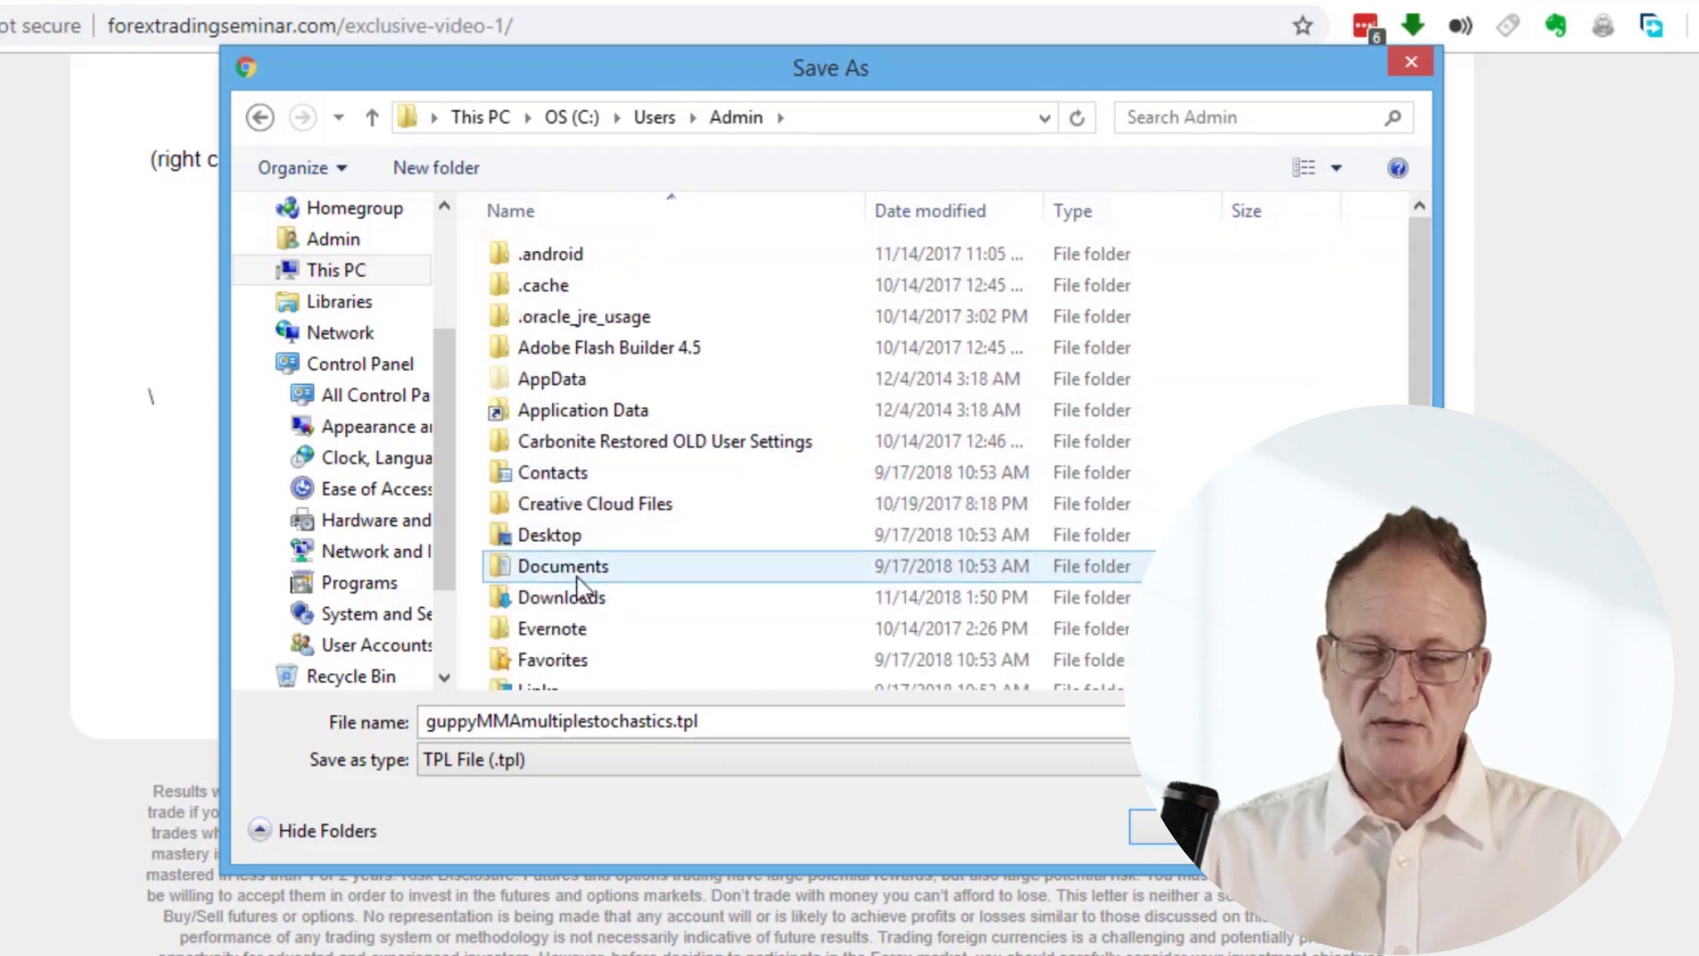
- Create a folder named MT4indactors in the Admin folder and save guppyMMAmultiplestochastics.tpl inside it
left_click(455, 171)
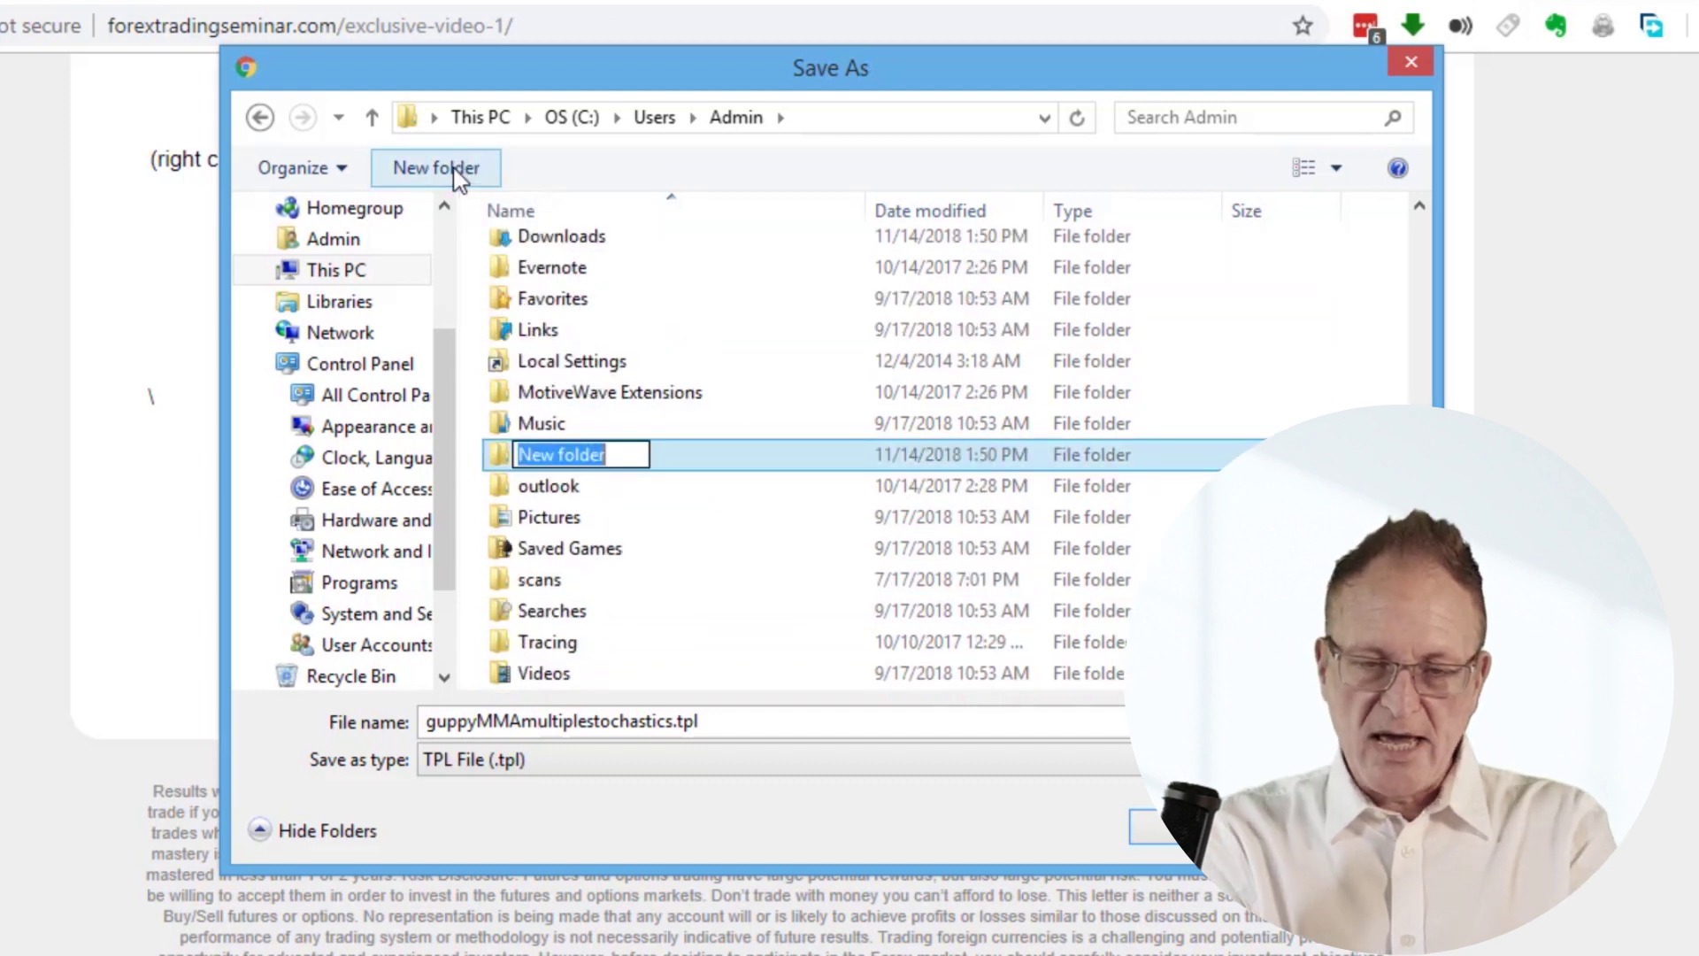
type("MT")
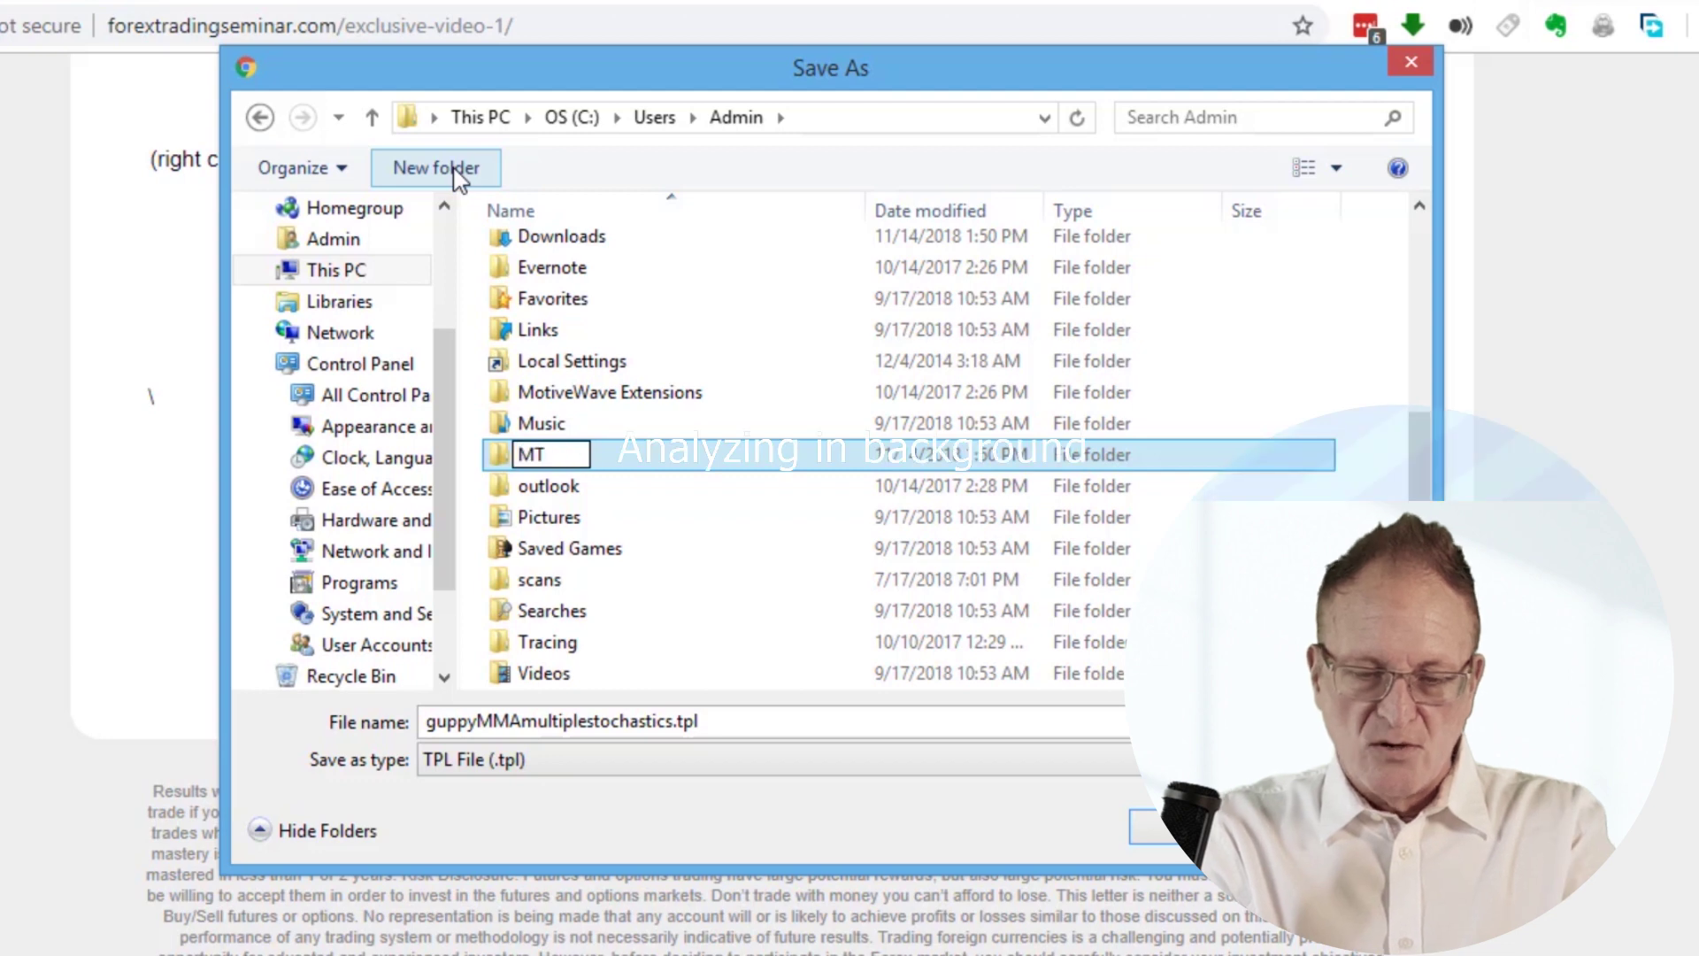
type("4indac")
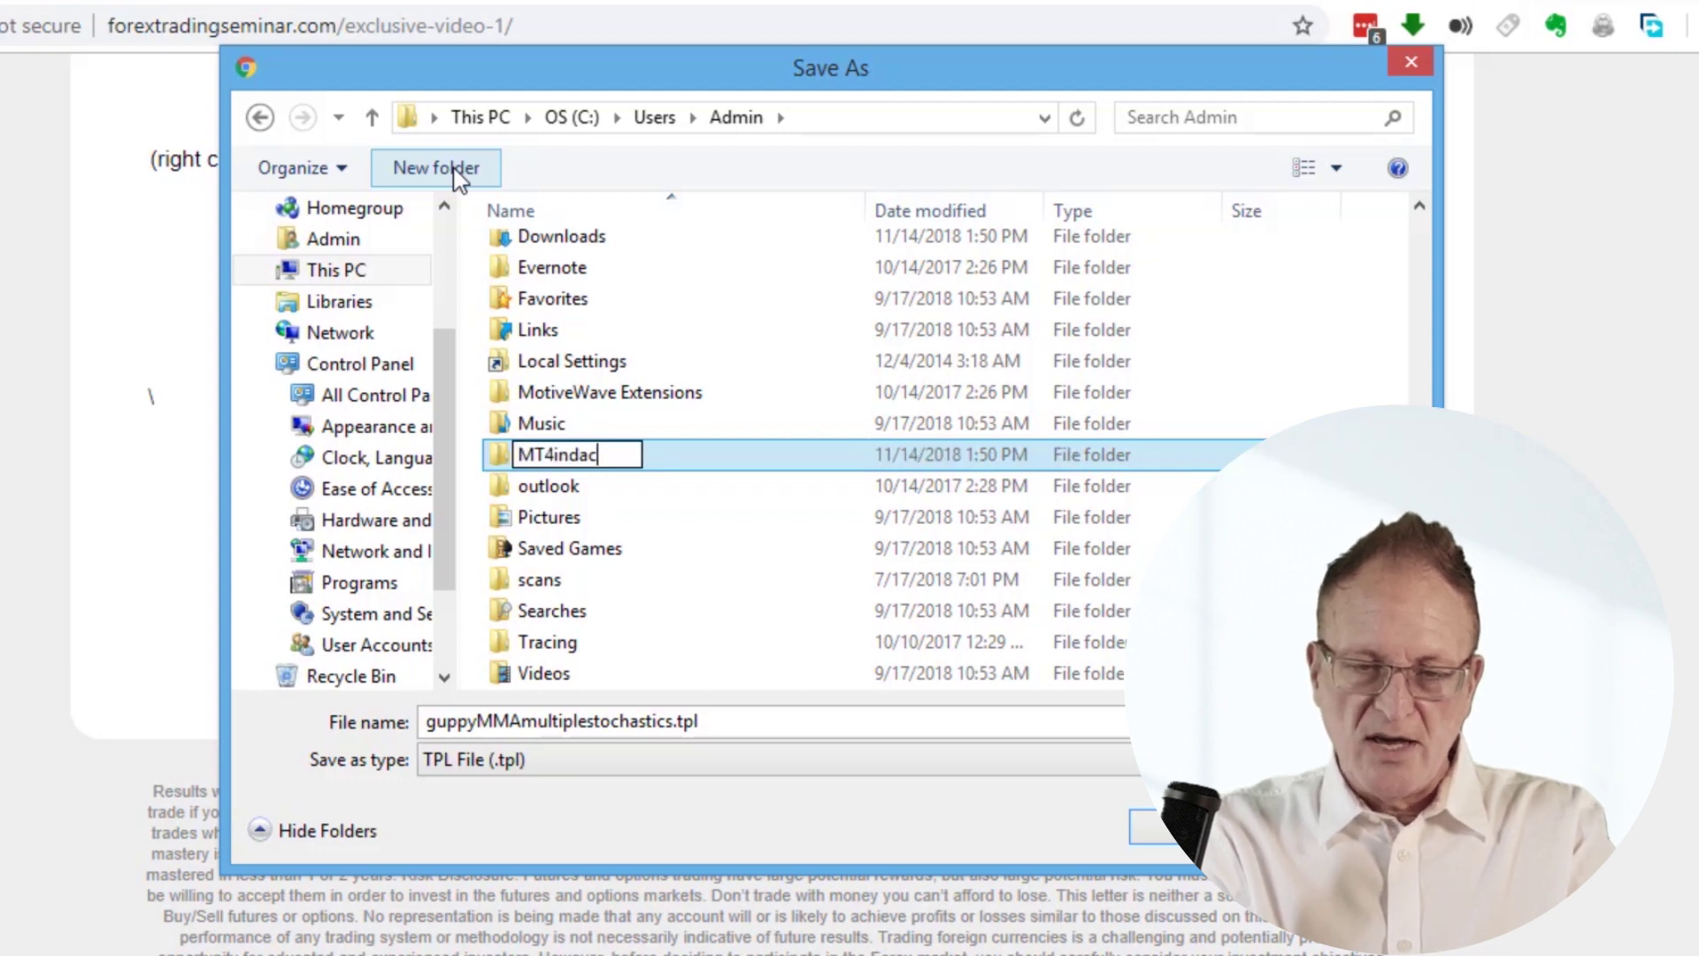
type("tors")
key("Return")
key("Return")
key("Return")
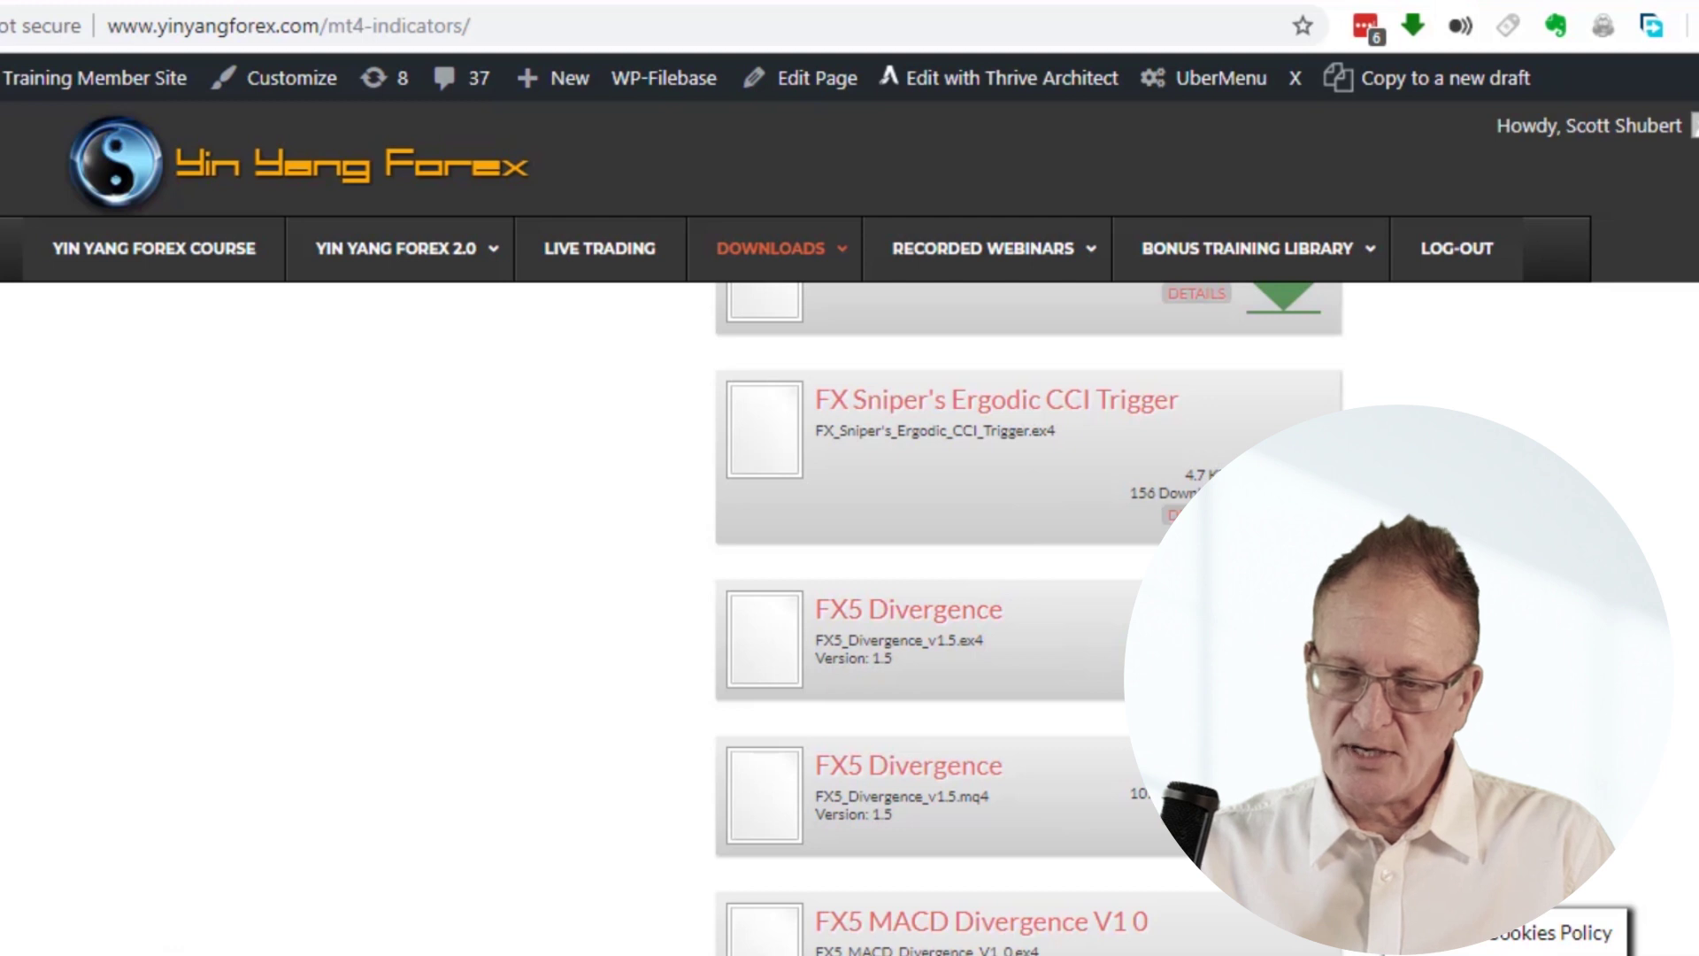
- Look through the list of downloadable MT4 indicators on the Yin Yang Forex site
scroll(1026, 620, "down", 10)
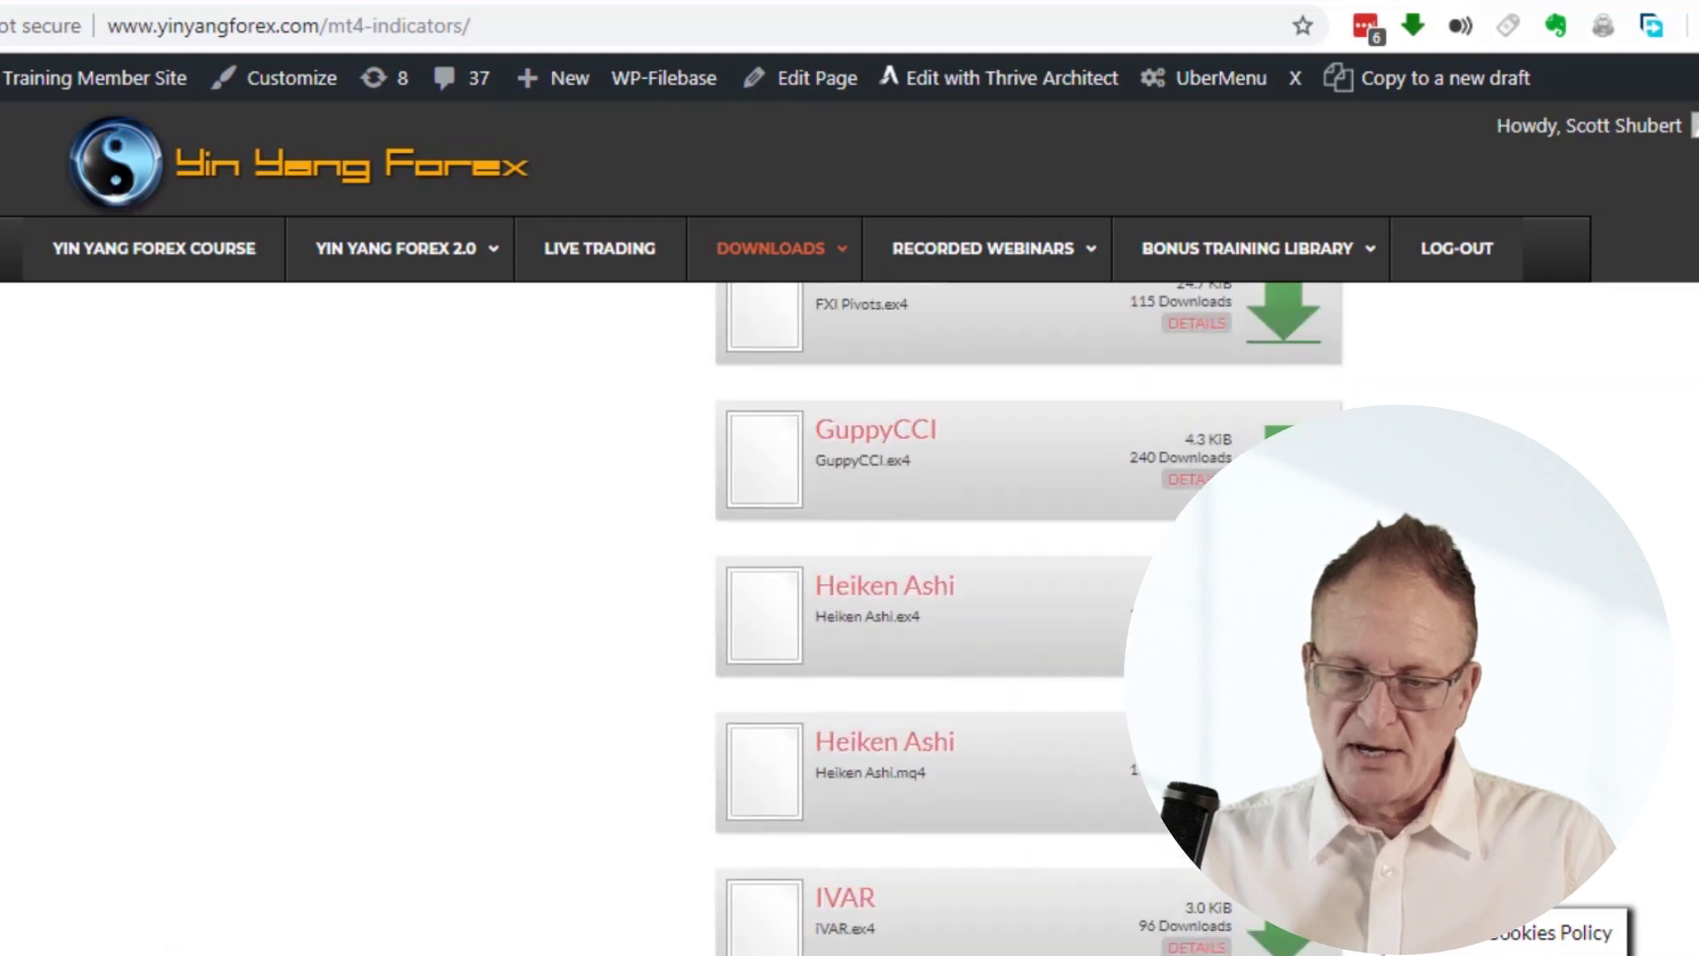
scroll(1027, 620, "down", 2)
scroll(1026, 619, "down", 7)
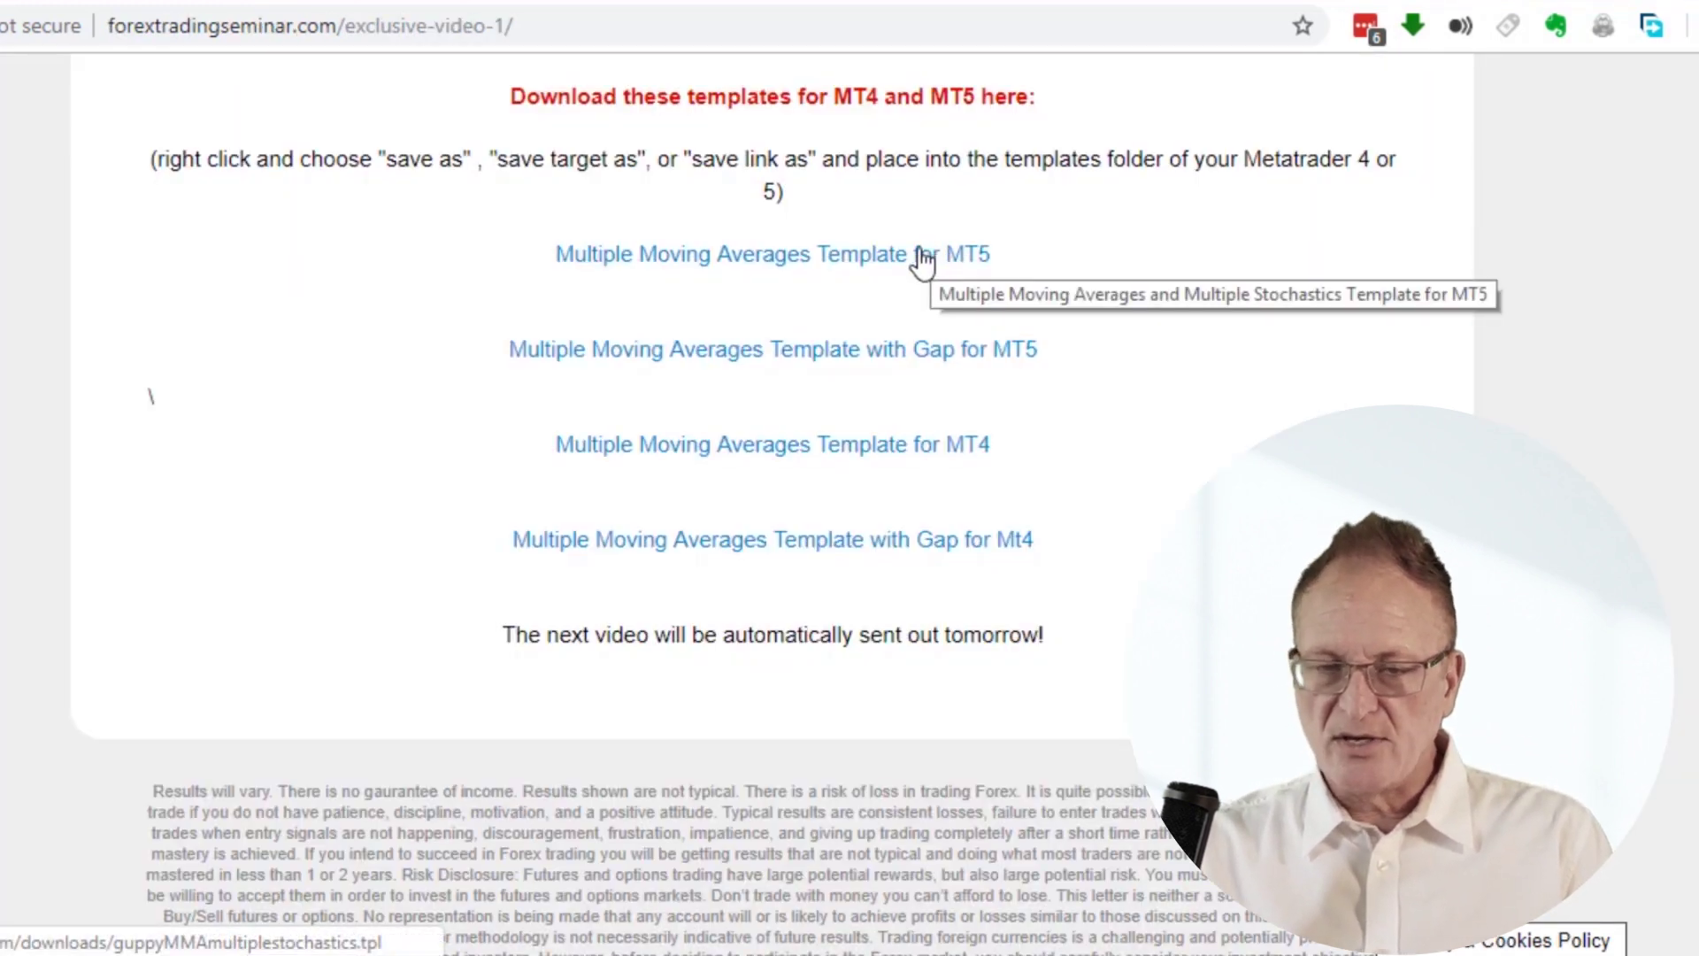
left_click(922, 259)
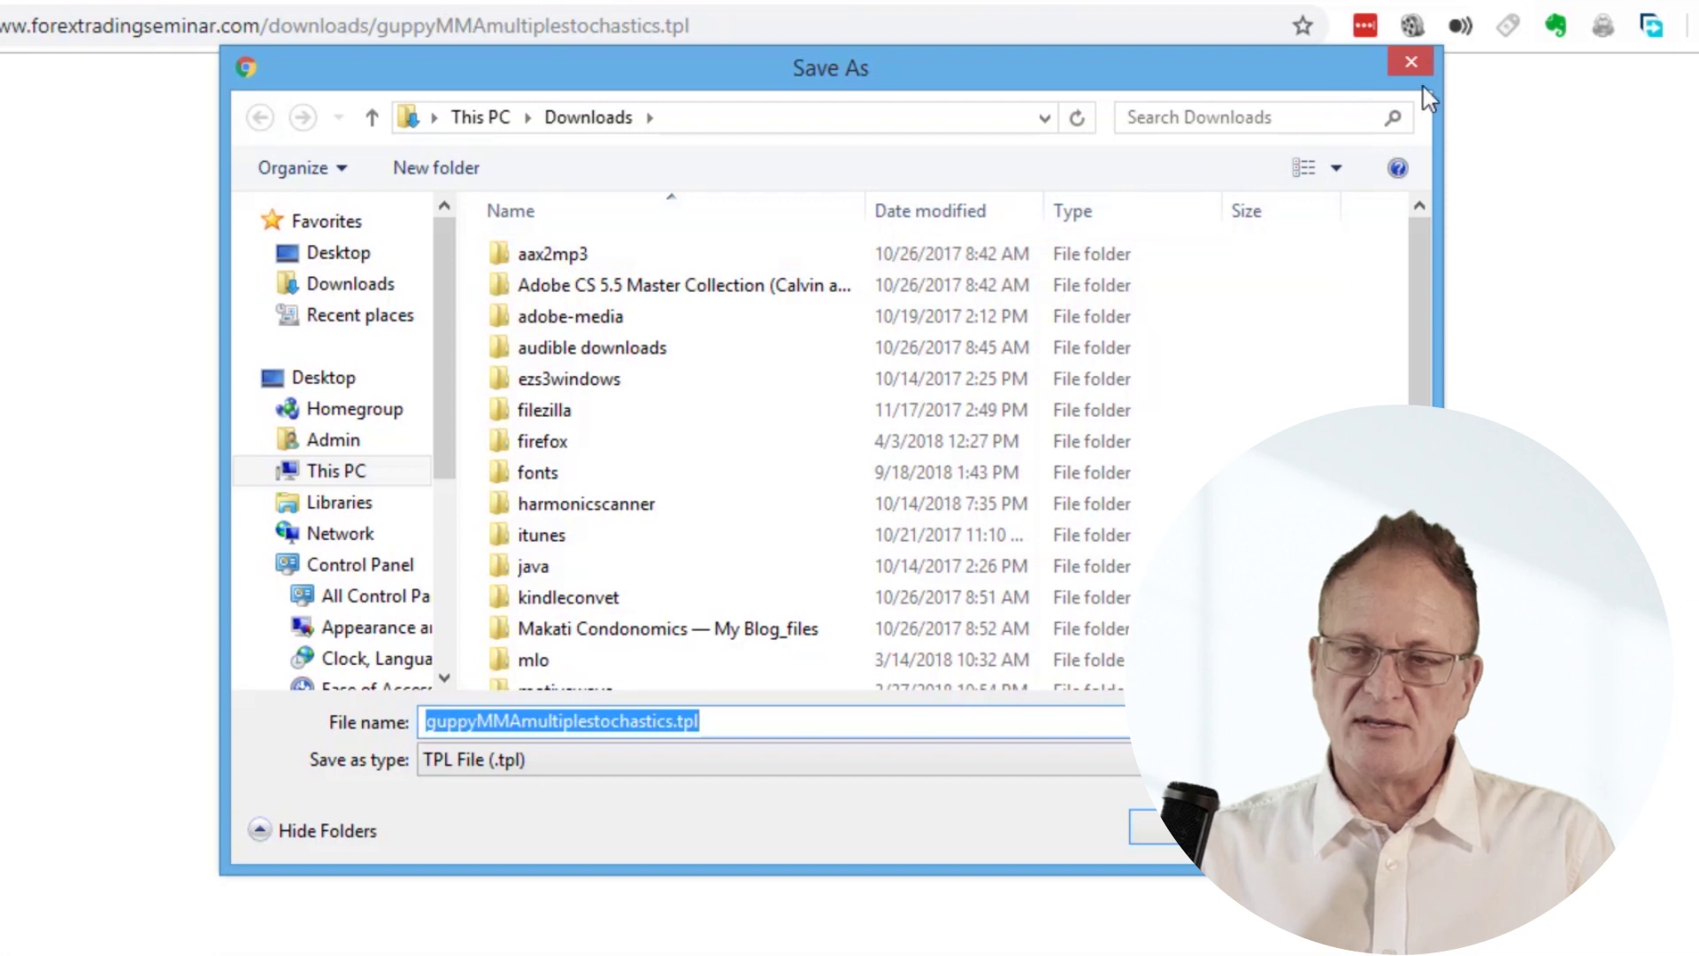
left_click(1409, 64)
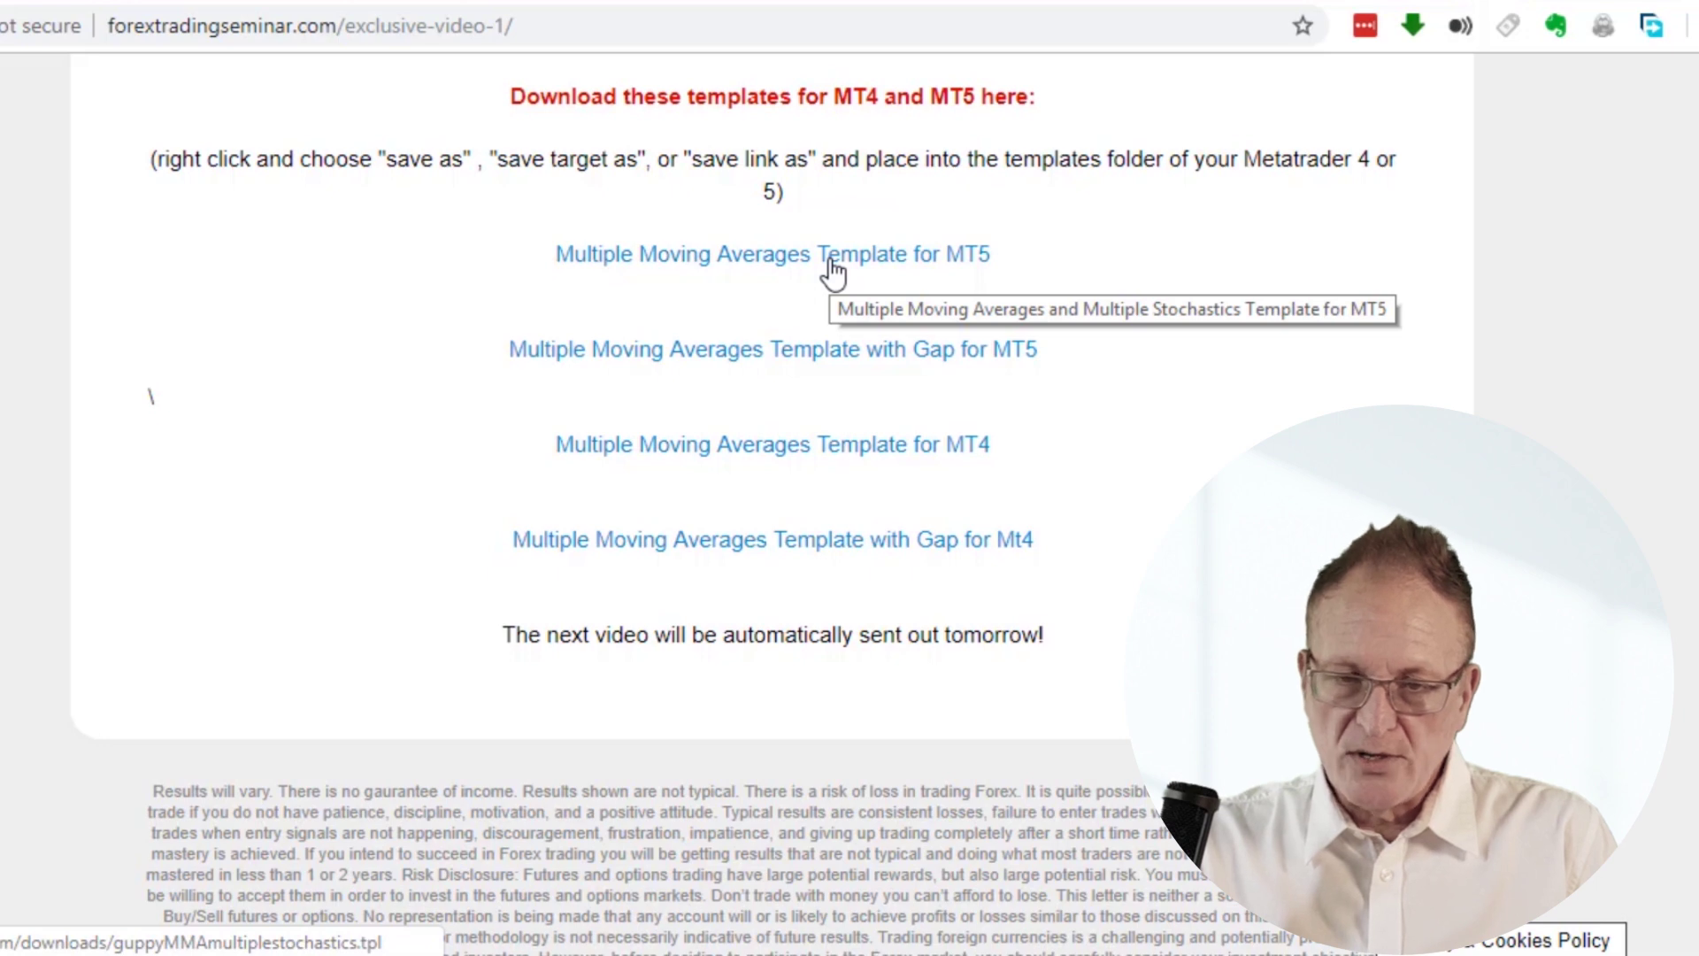
left_click(882, 265)
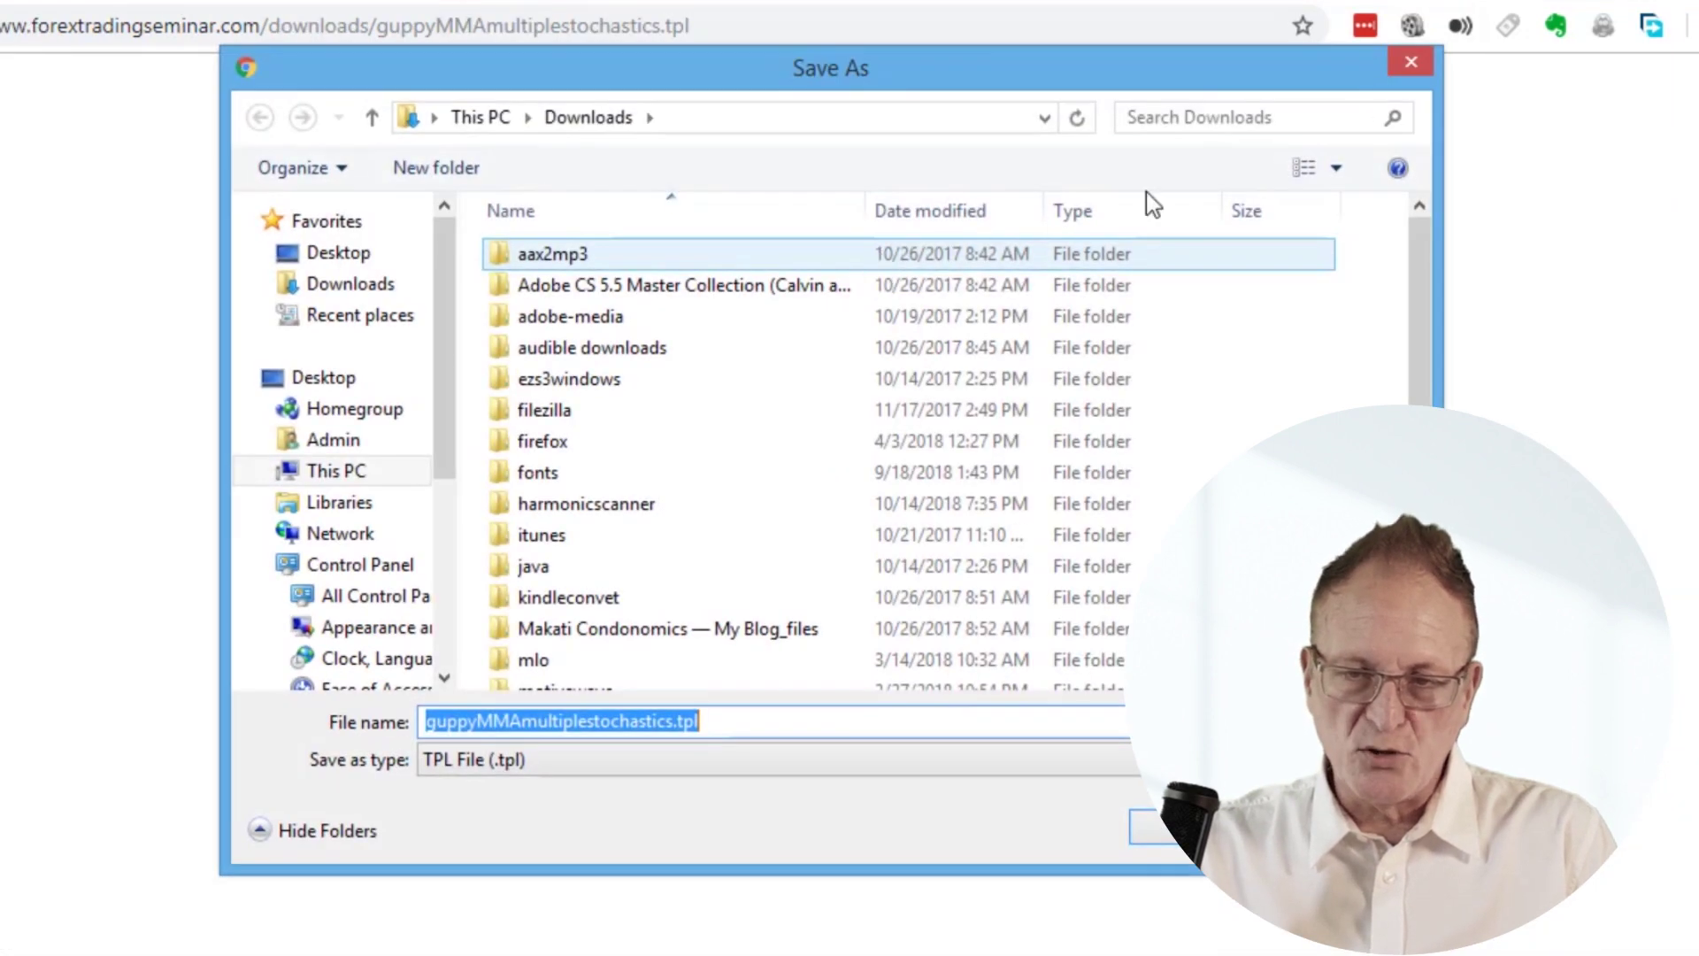
key("Return")
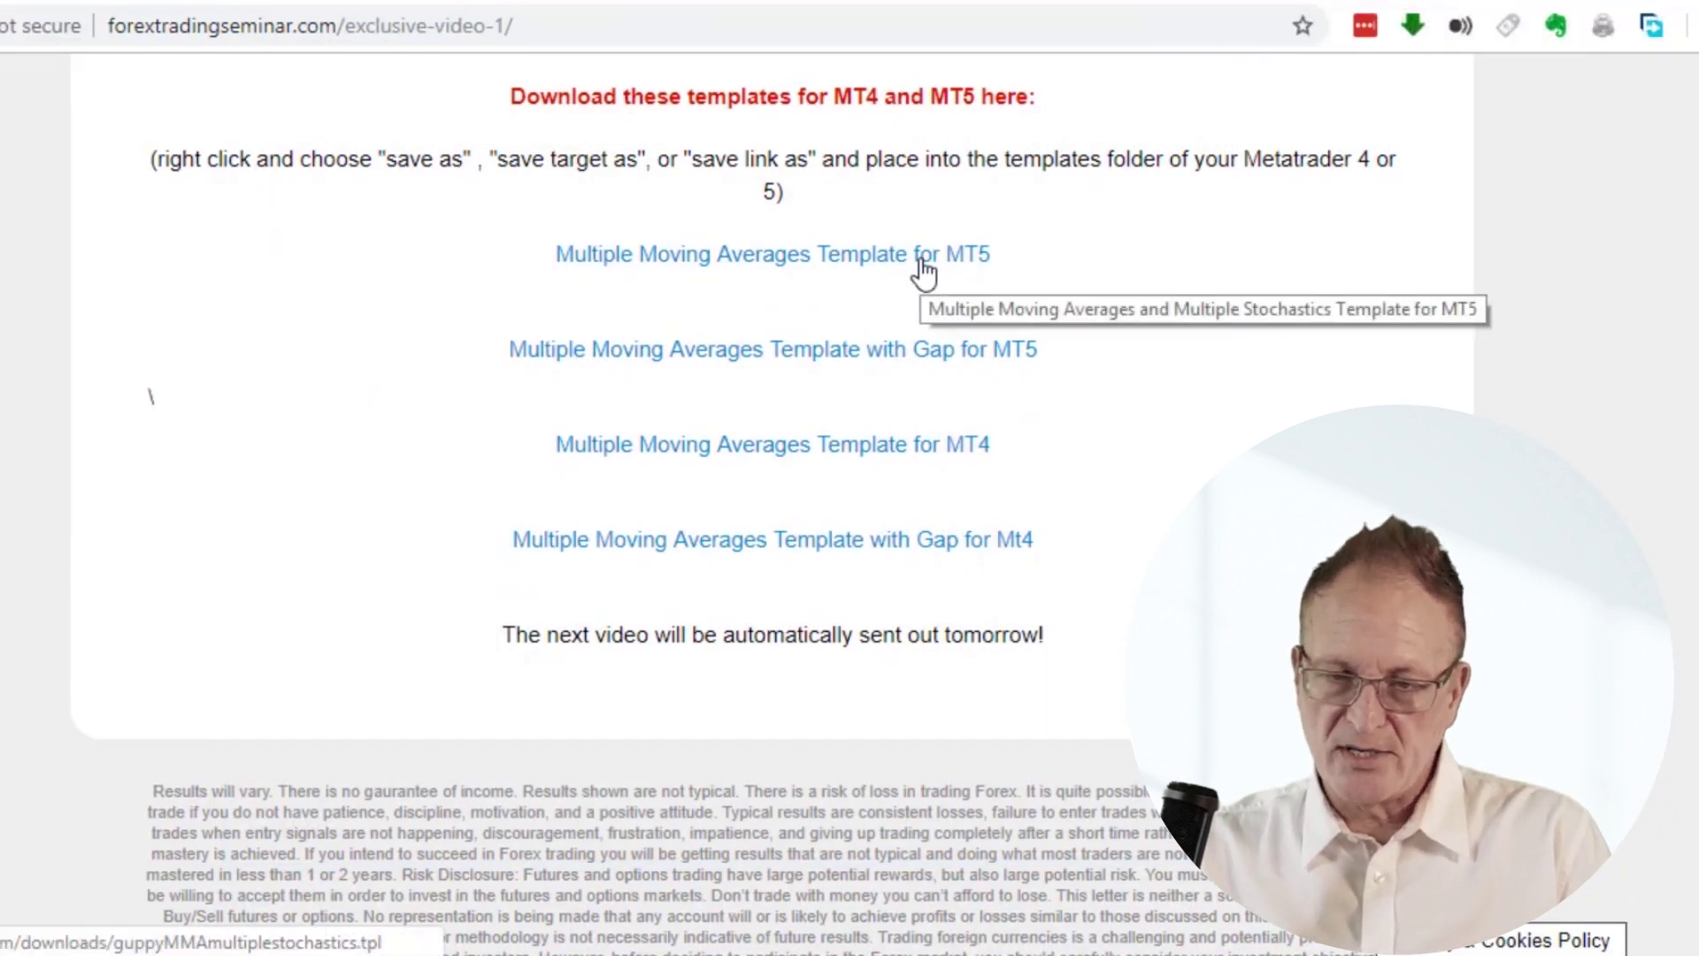
- Save the PolyFitBands V1-50%2c 2 CL .ex4 indicator from the MT4 indicators page into C:\Users\Admin\MT4indactors
left_click(1397, 5)
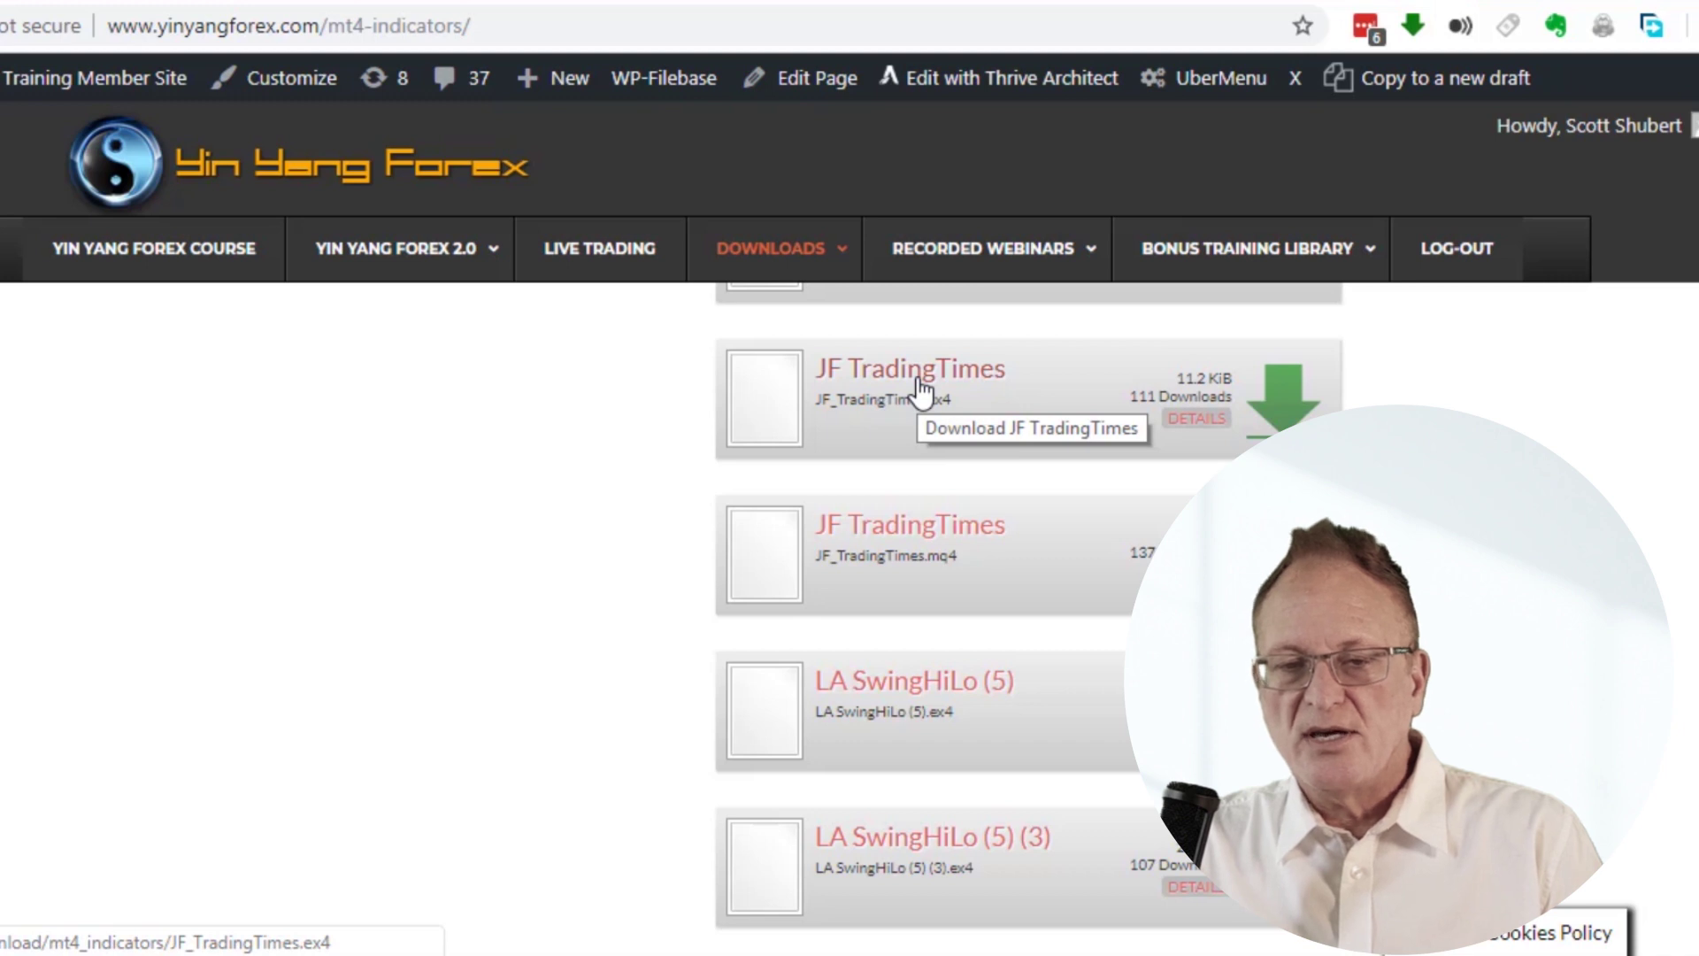
scroll(903, 416, "down", 10)
right_click(889, 442)
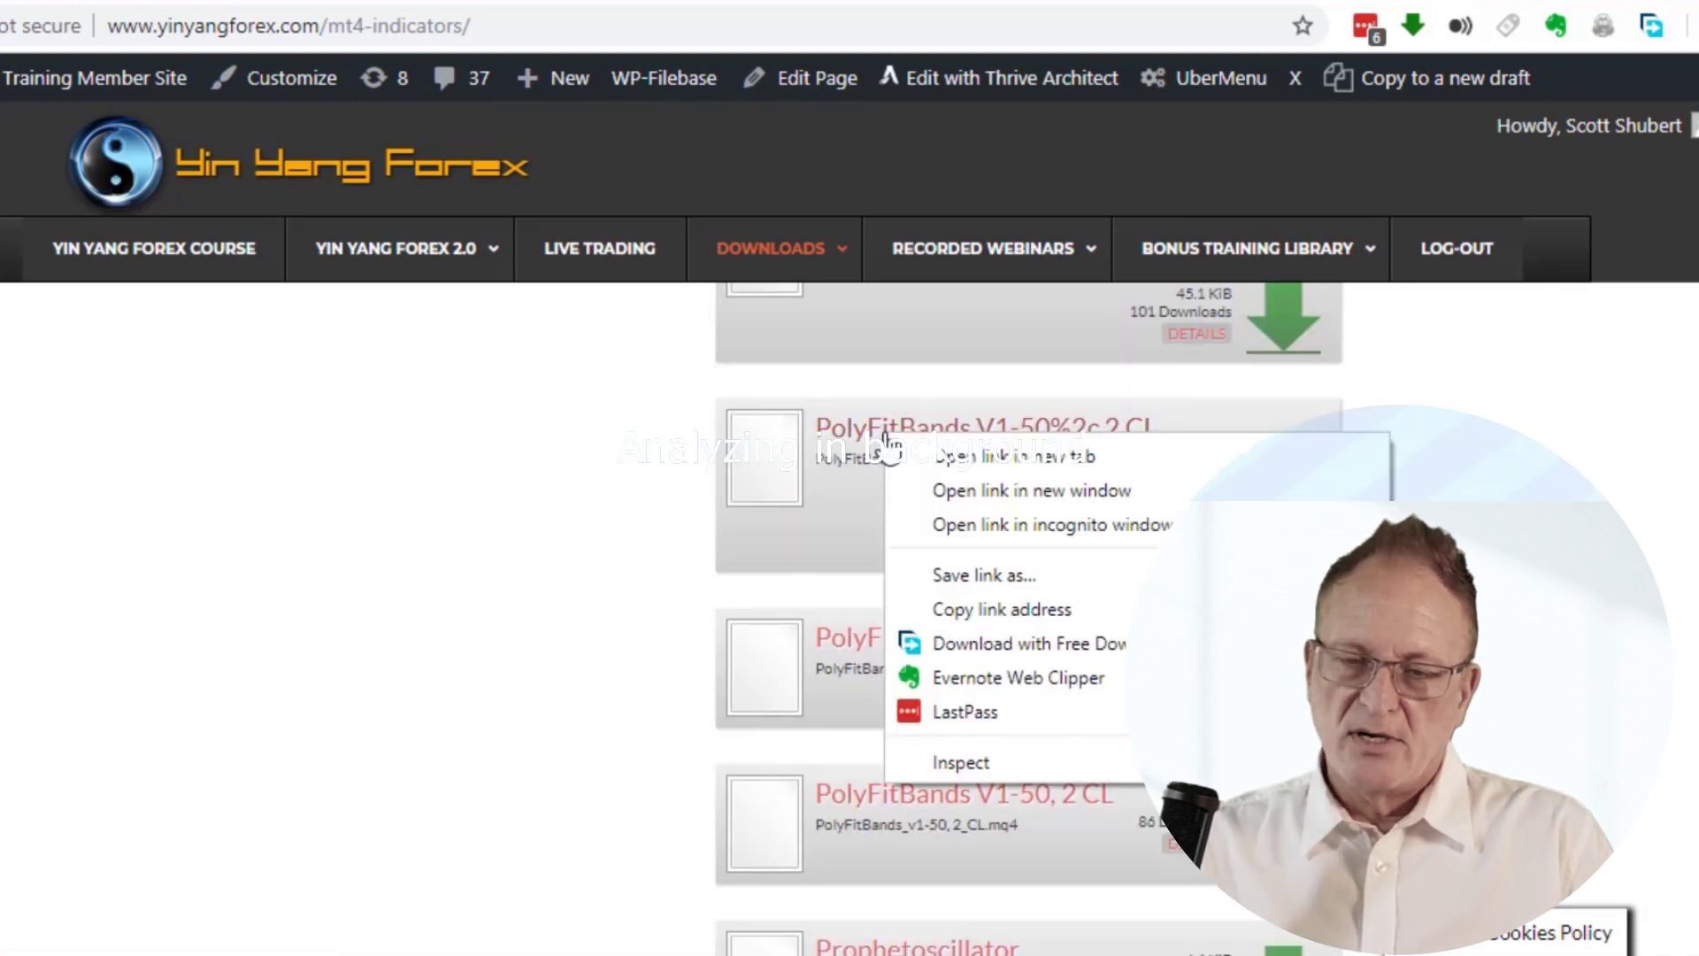
left_click(1010, 579)
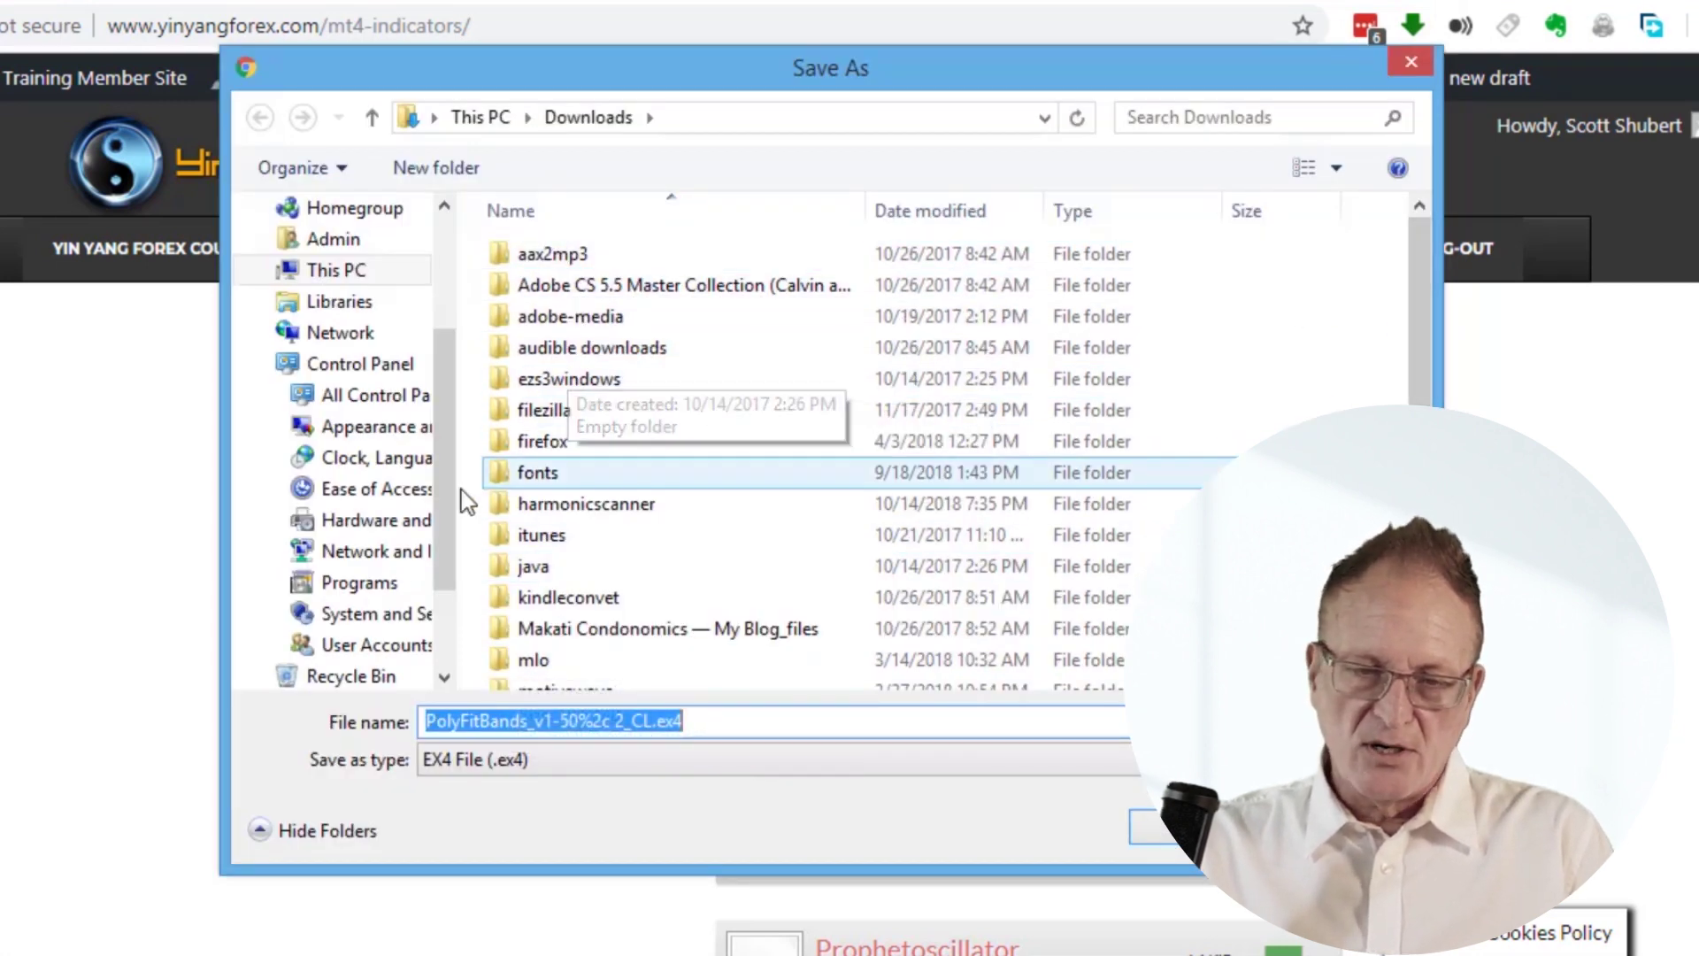
left_click(333, 277)
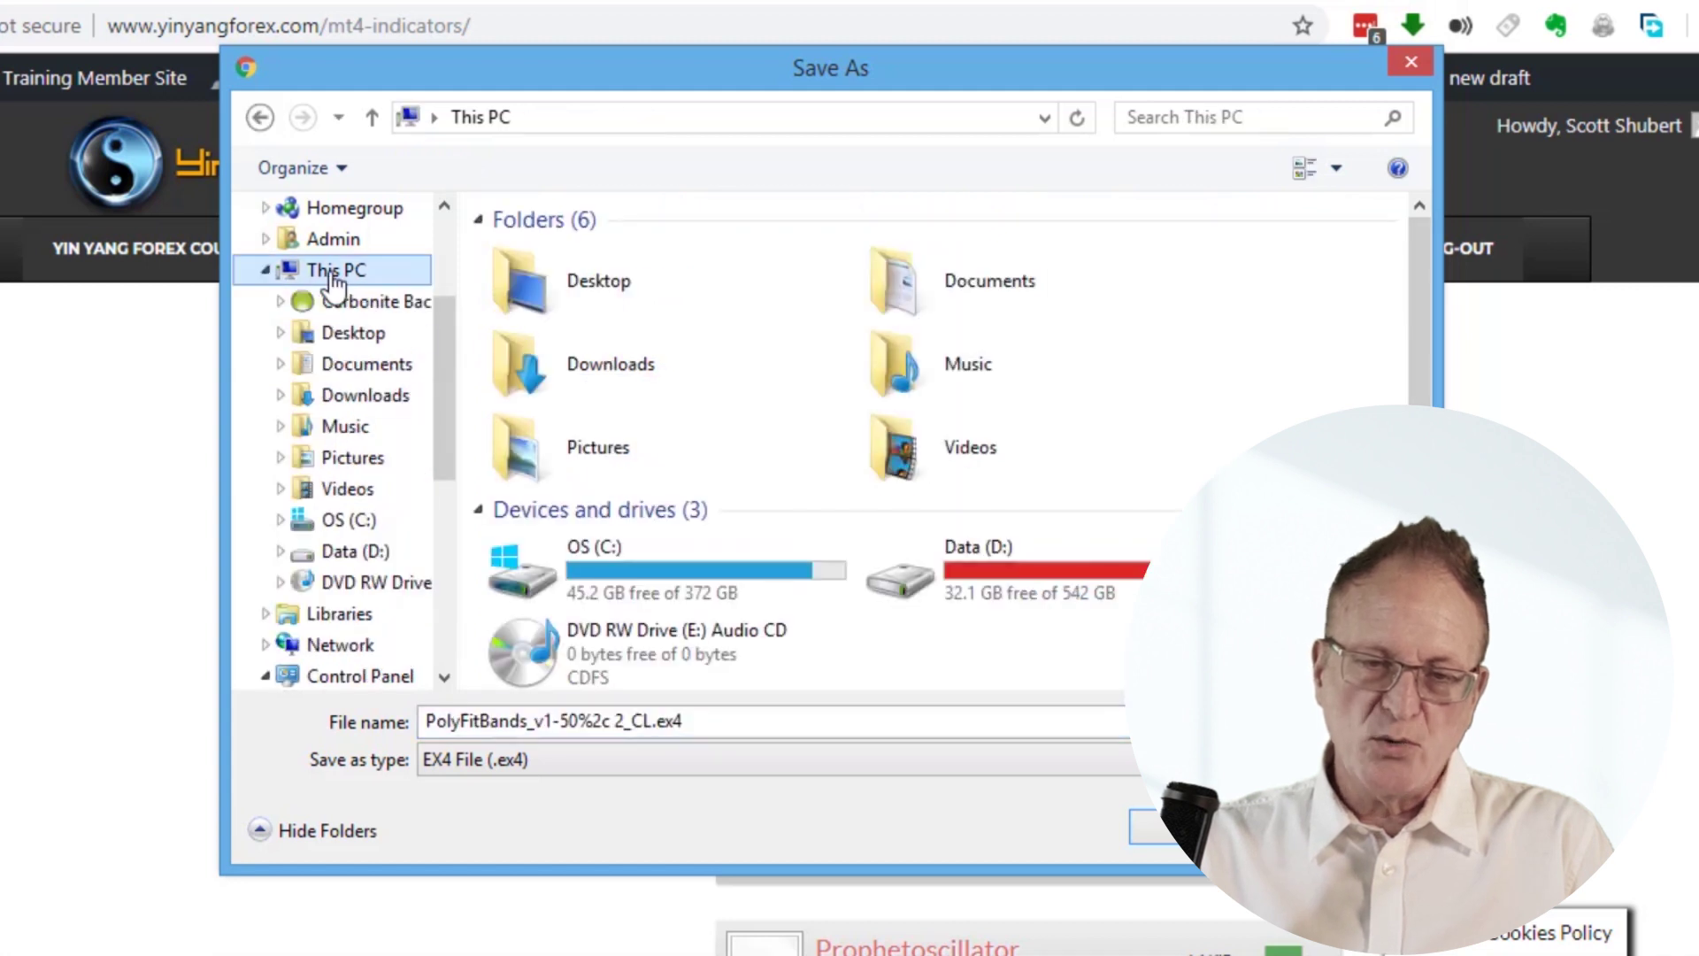
double_click(761, 576)
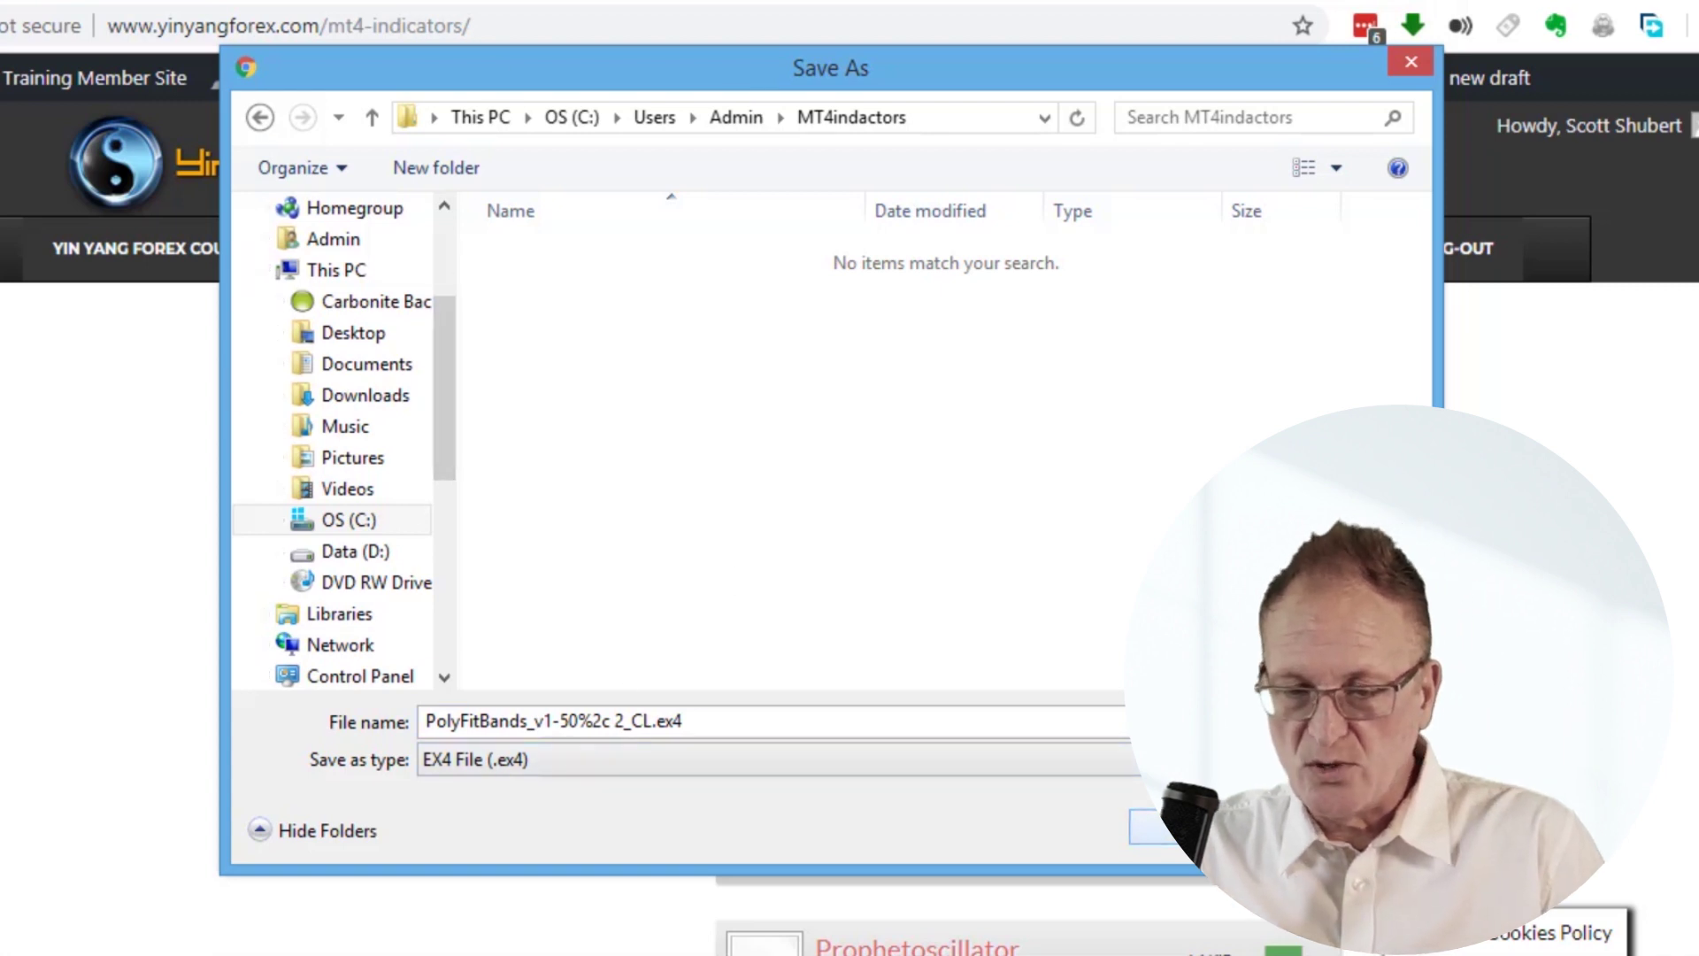
key("Return")
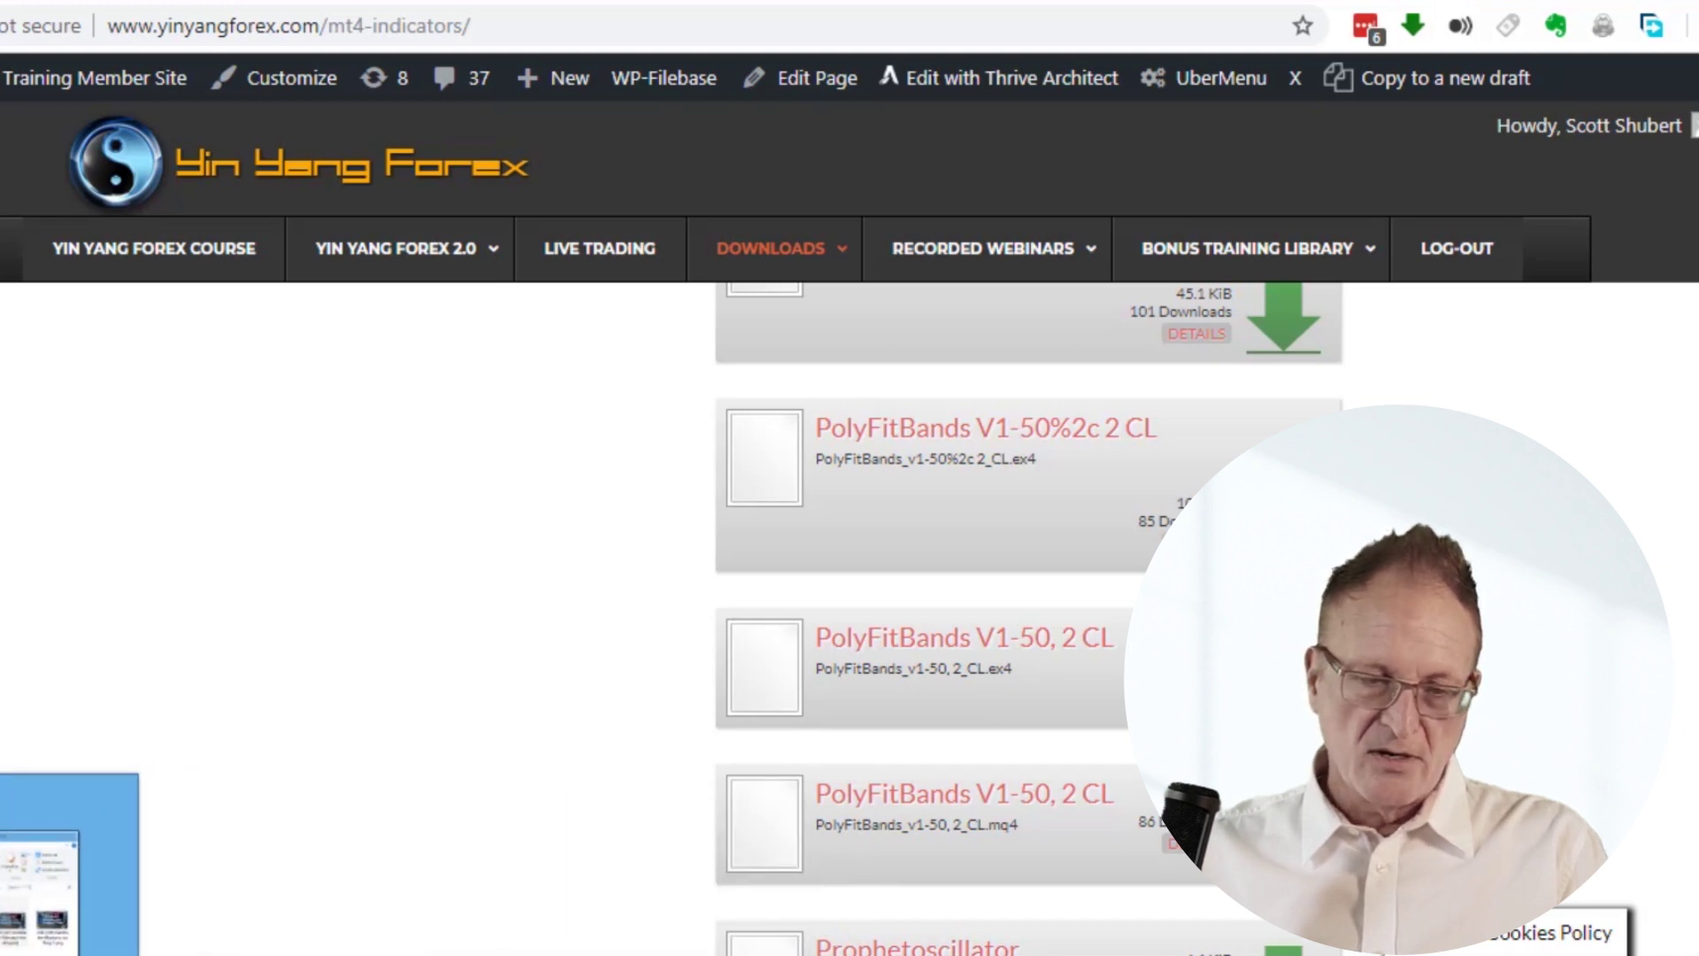
- Switch to File Explorer and open the MT4indactors folder under C:\Users\Admin
left_click(40, 885)
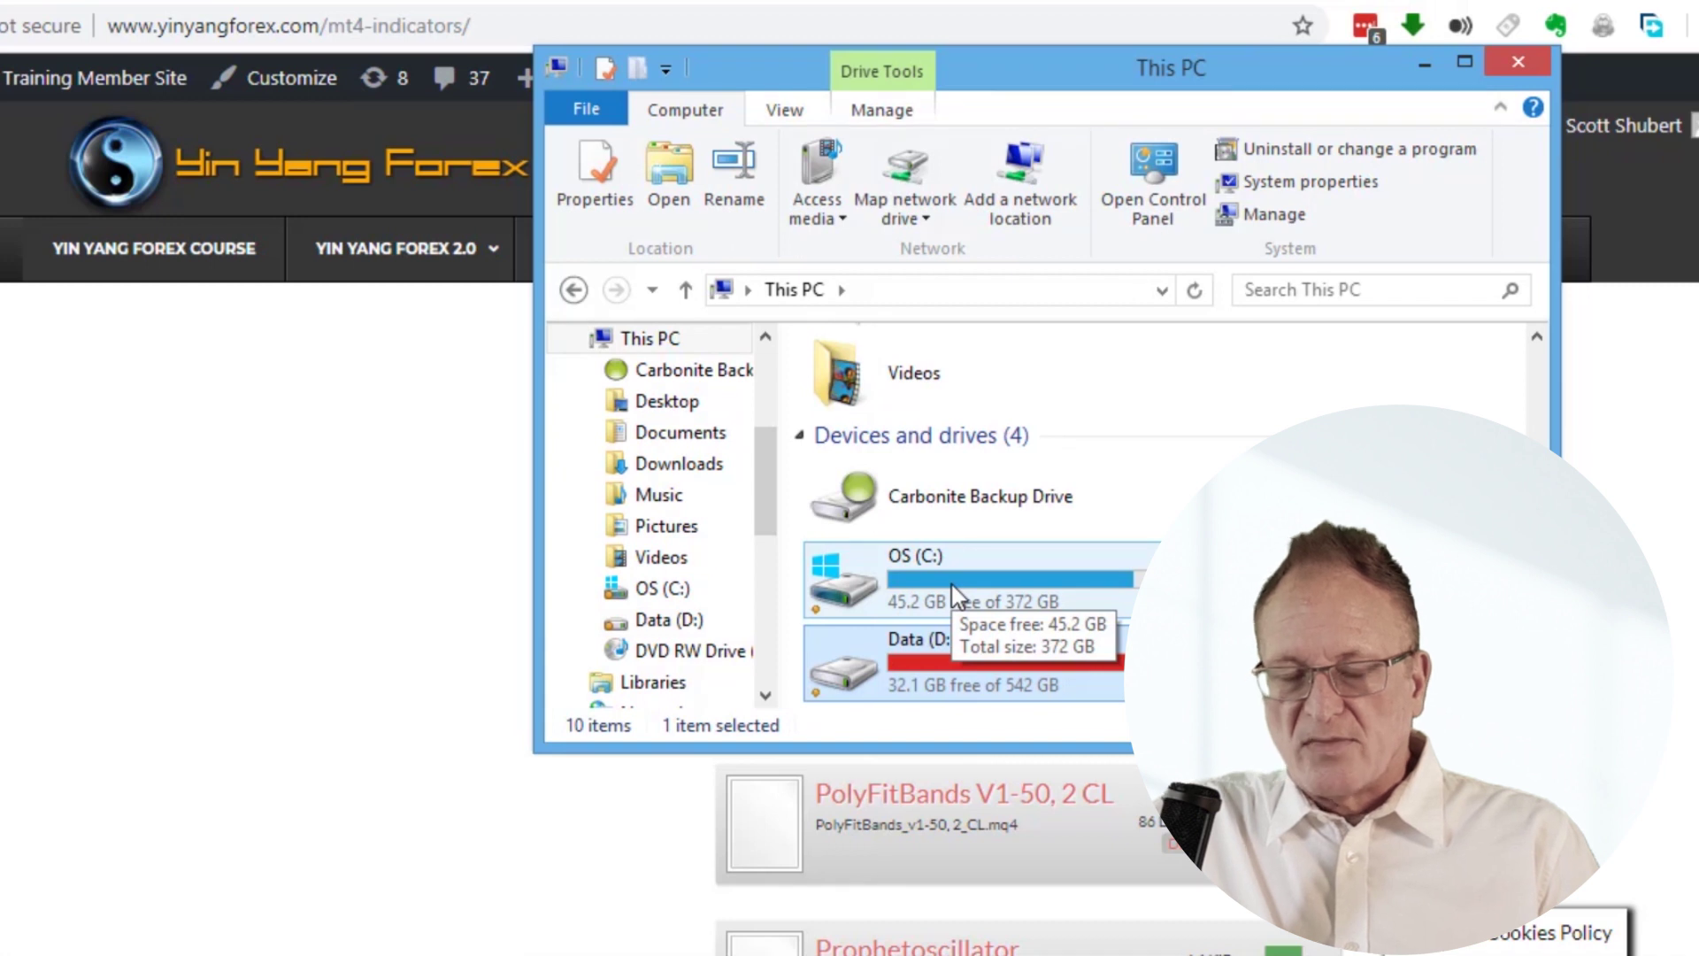
double_click(952, 591)
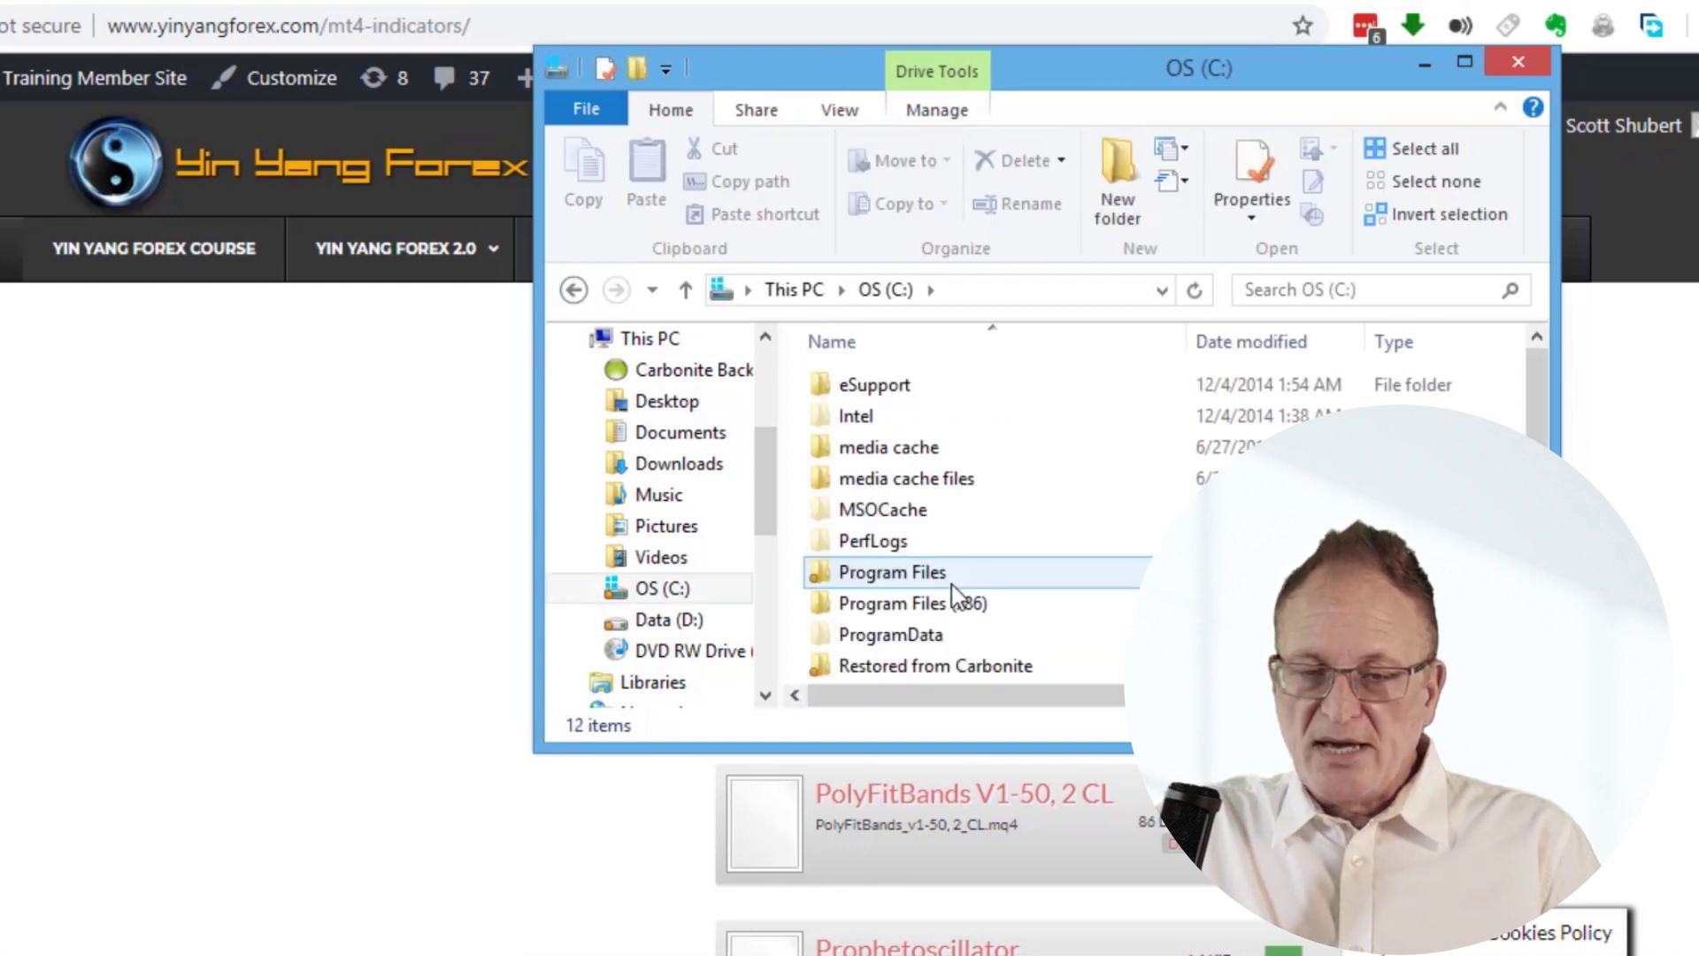
scroll(1537, 398, "down", 1)
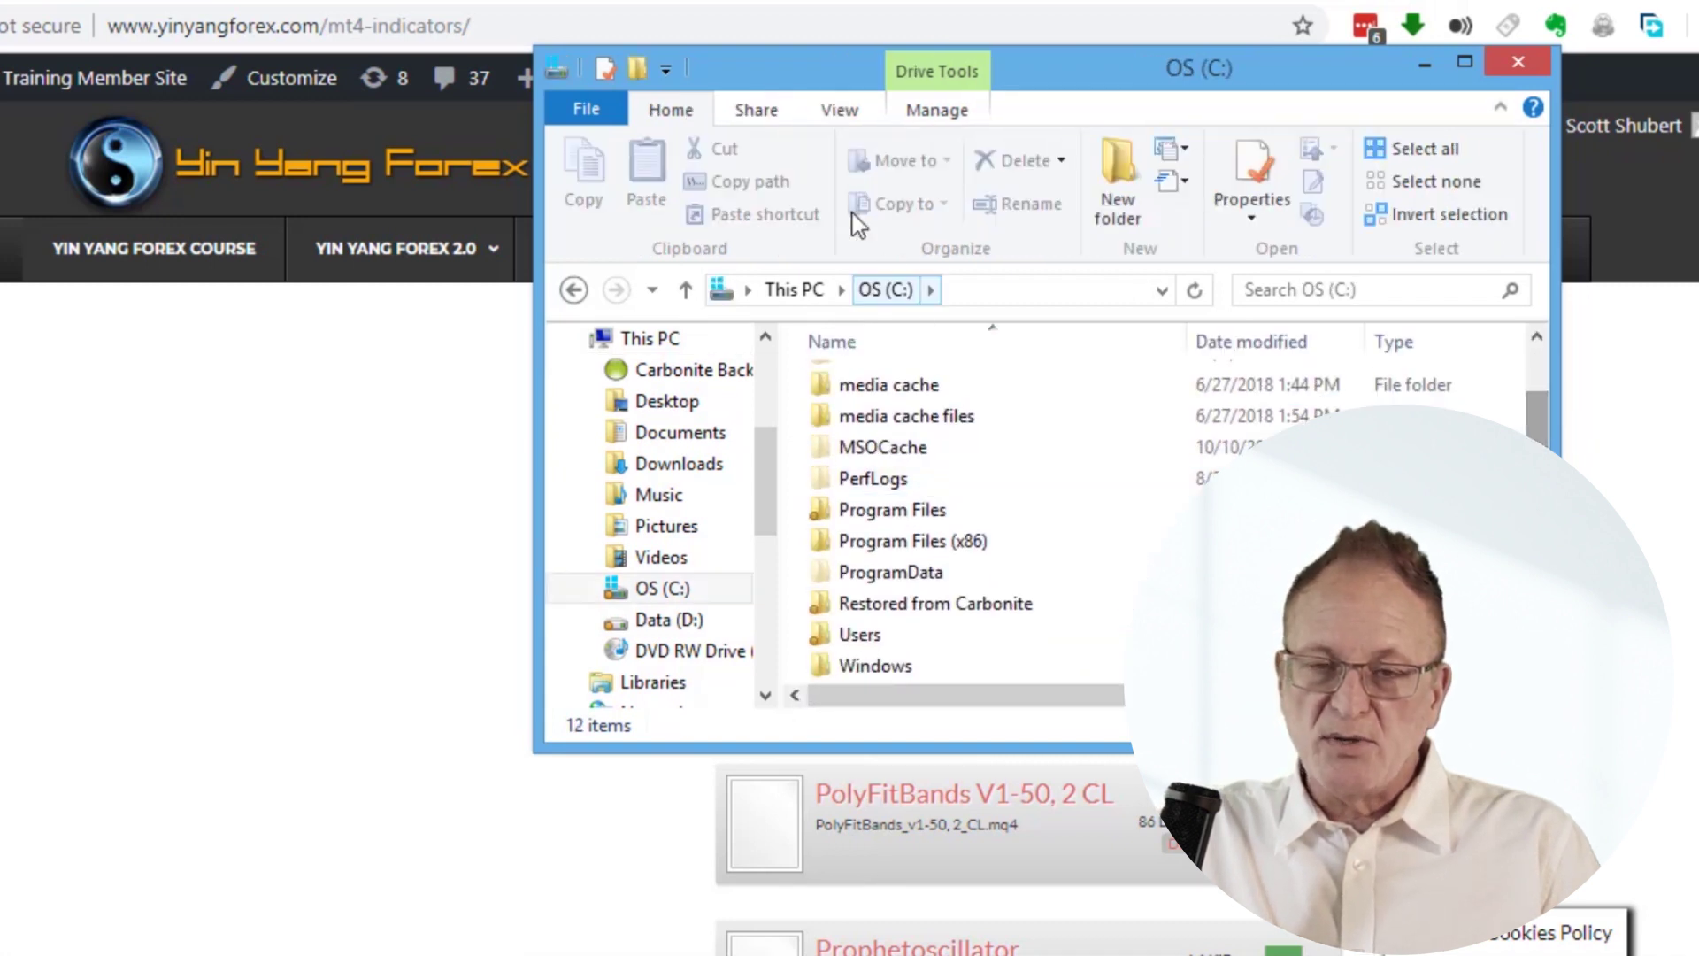
double_click(880, 633)
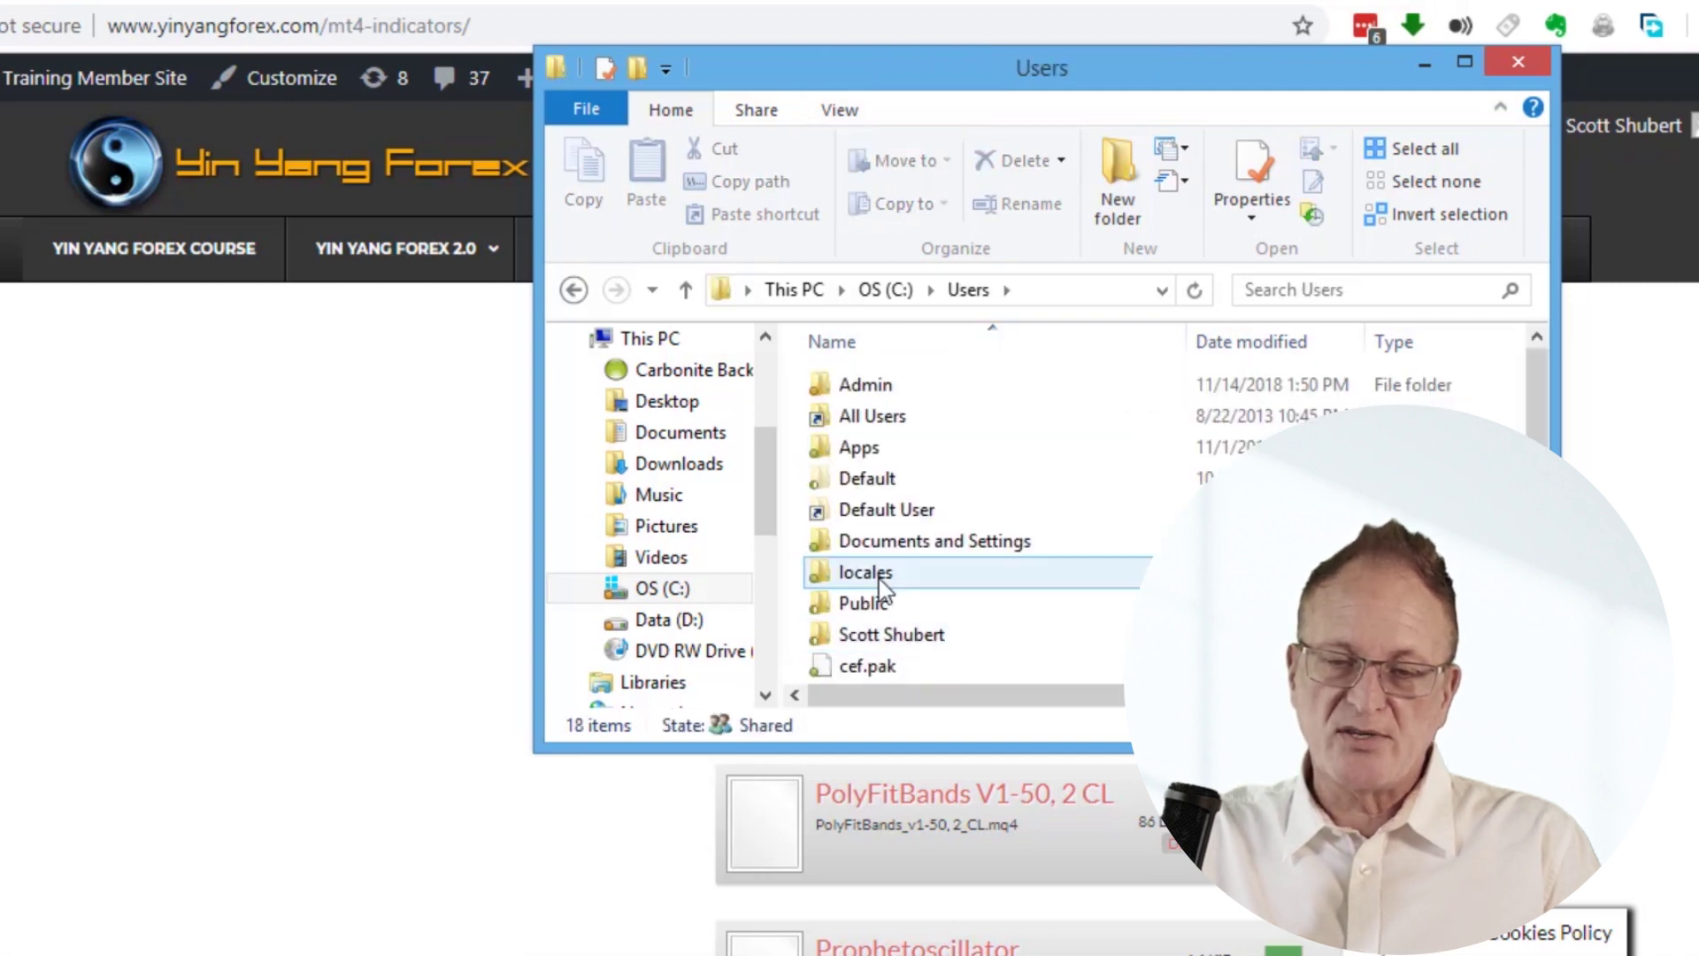
double_click(862, 384)
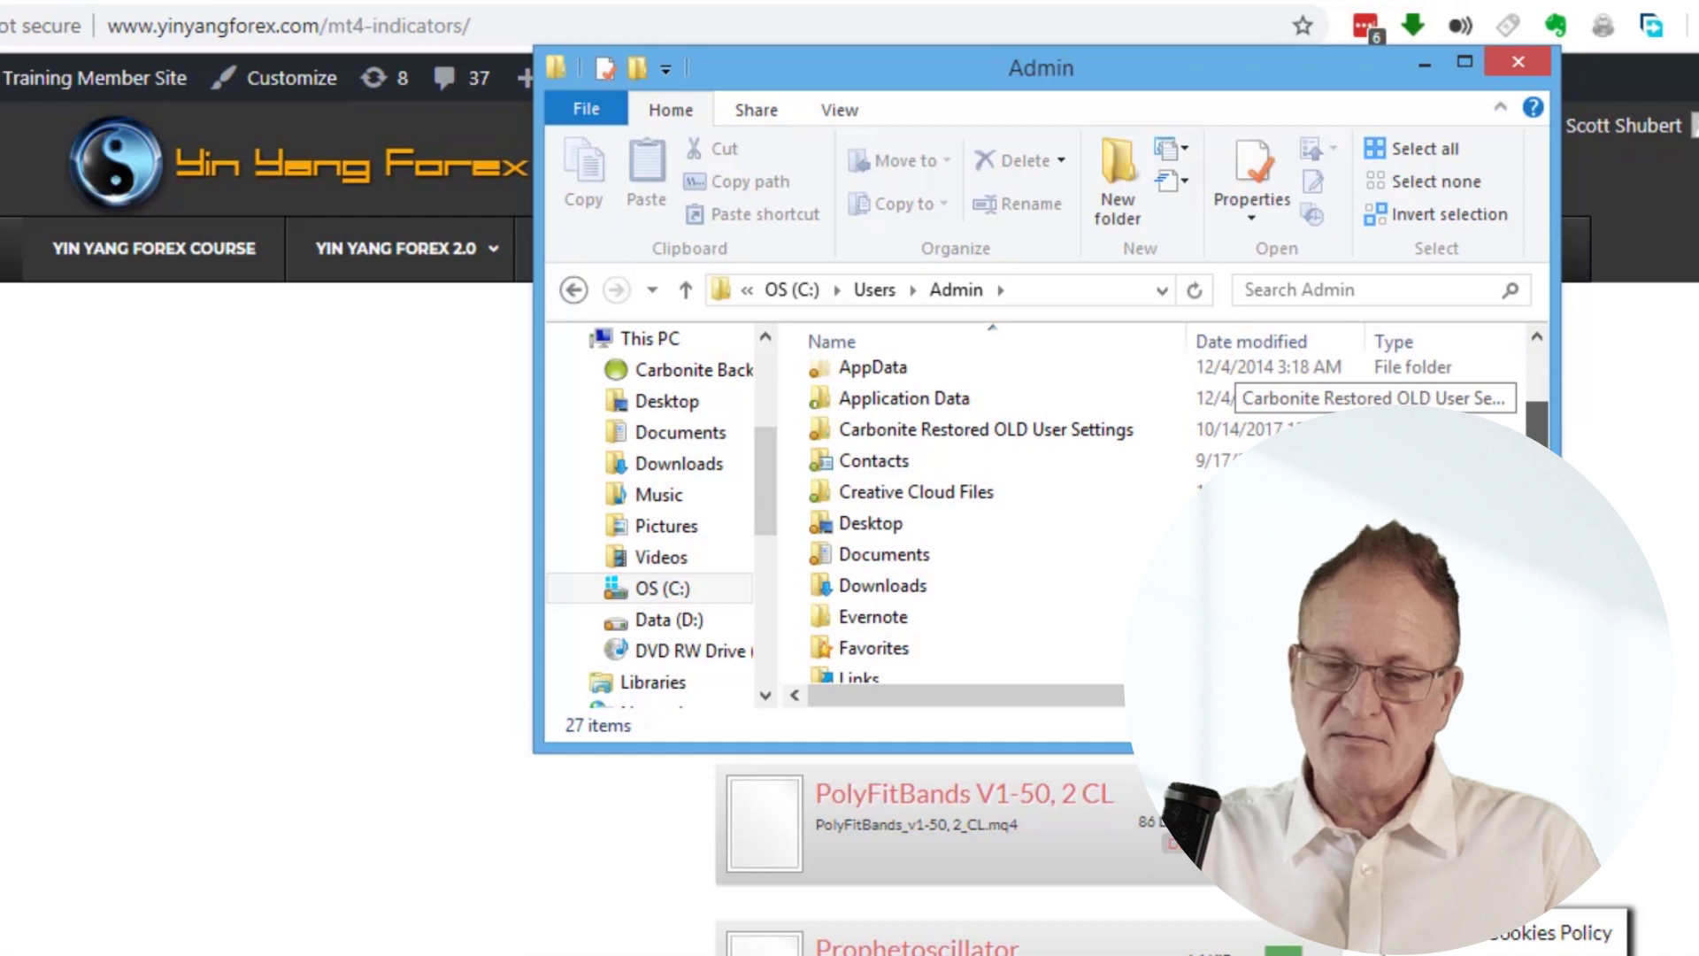
- Copy the PolyFitBands_v1-50%2c 2_CL.ex4 file from the MT4indactors folder
left_click(956, 418)
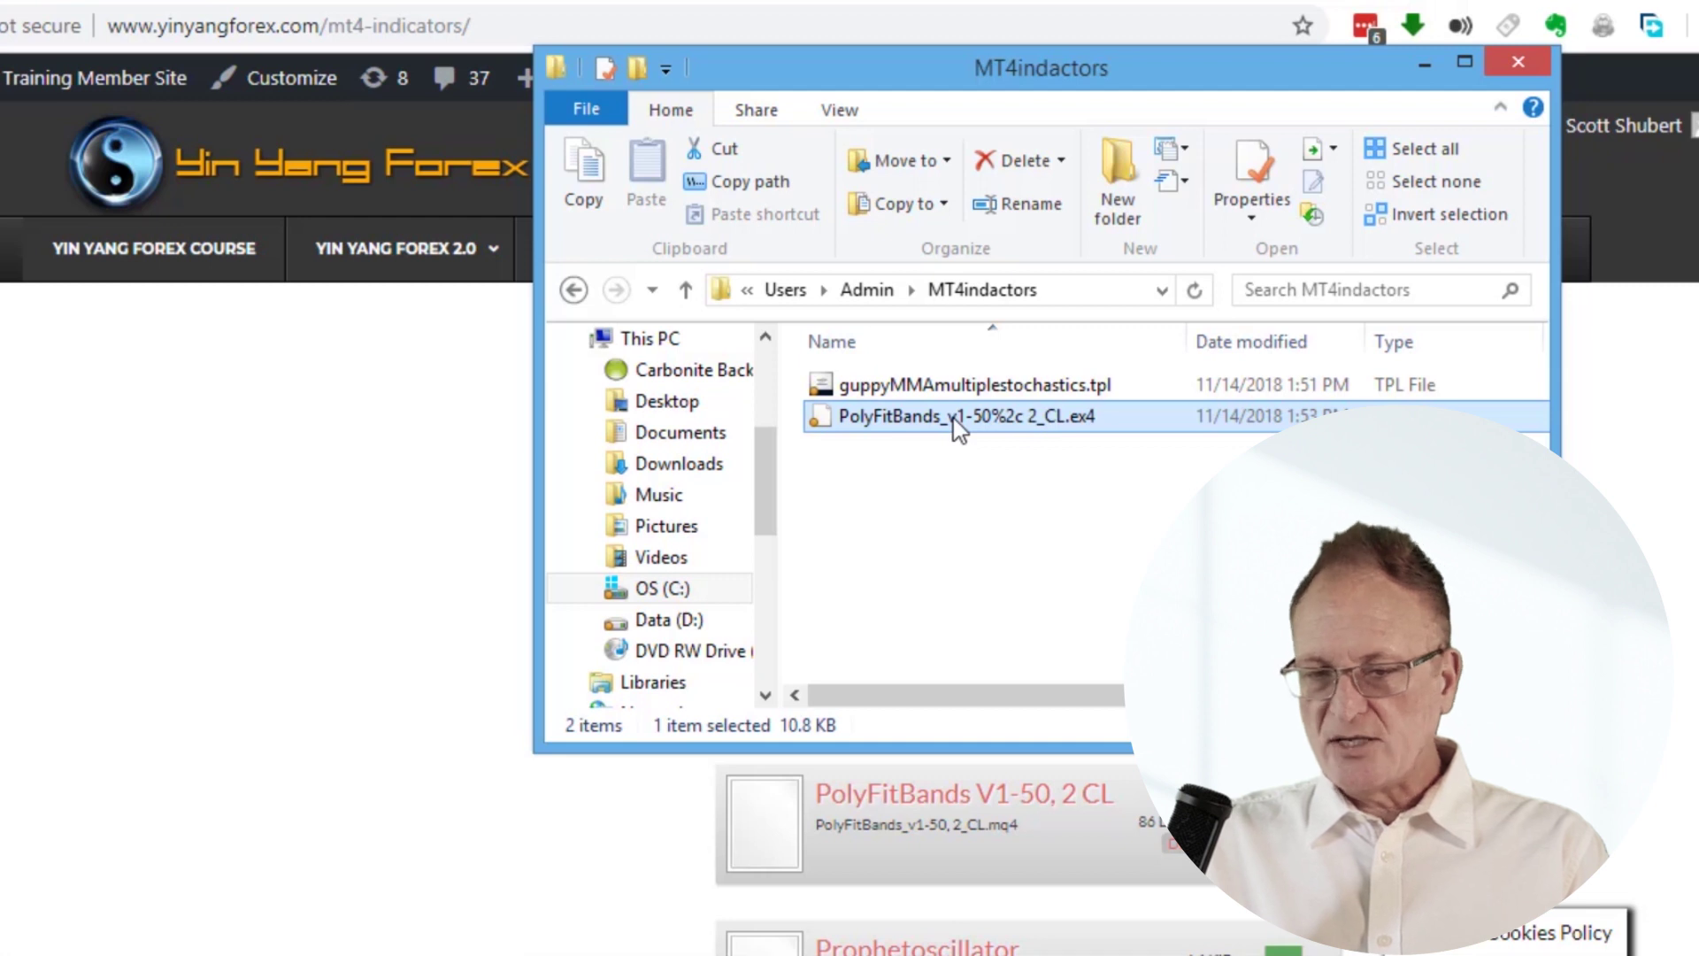
right_click(955, 418)
key("Escape")
right_click(957, 428)
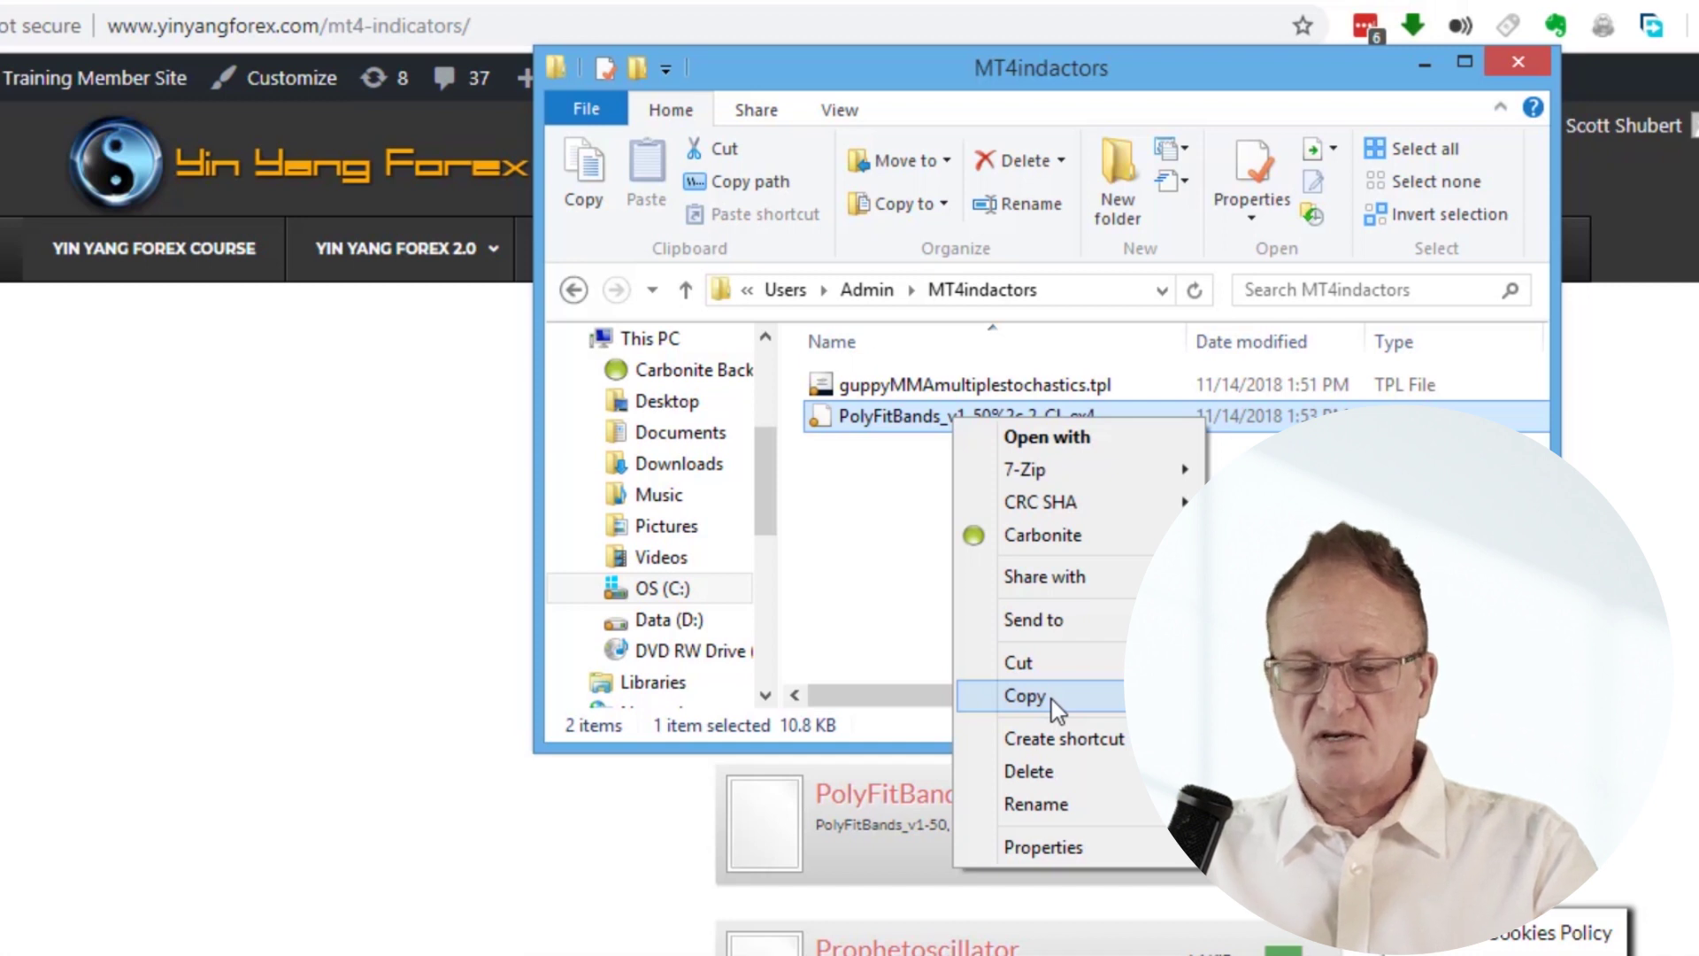
left_click(1052, 697)
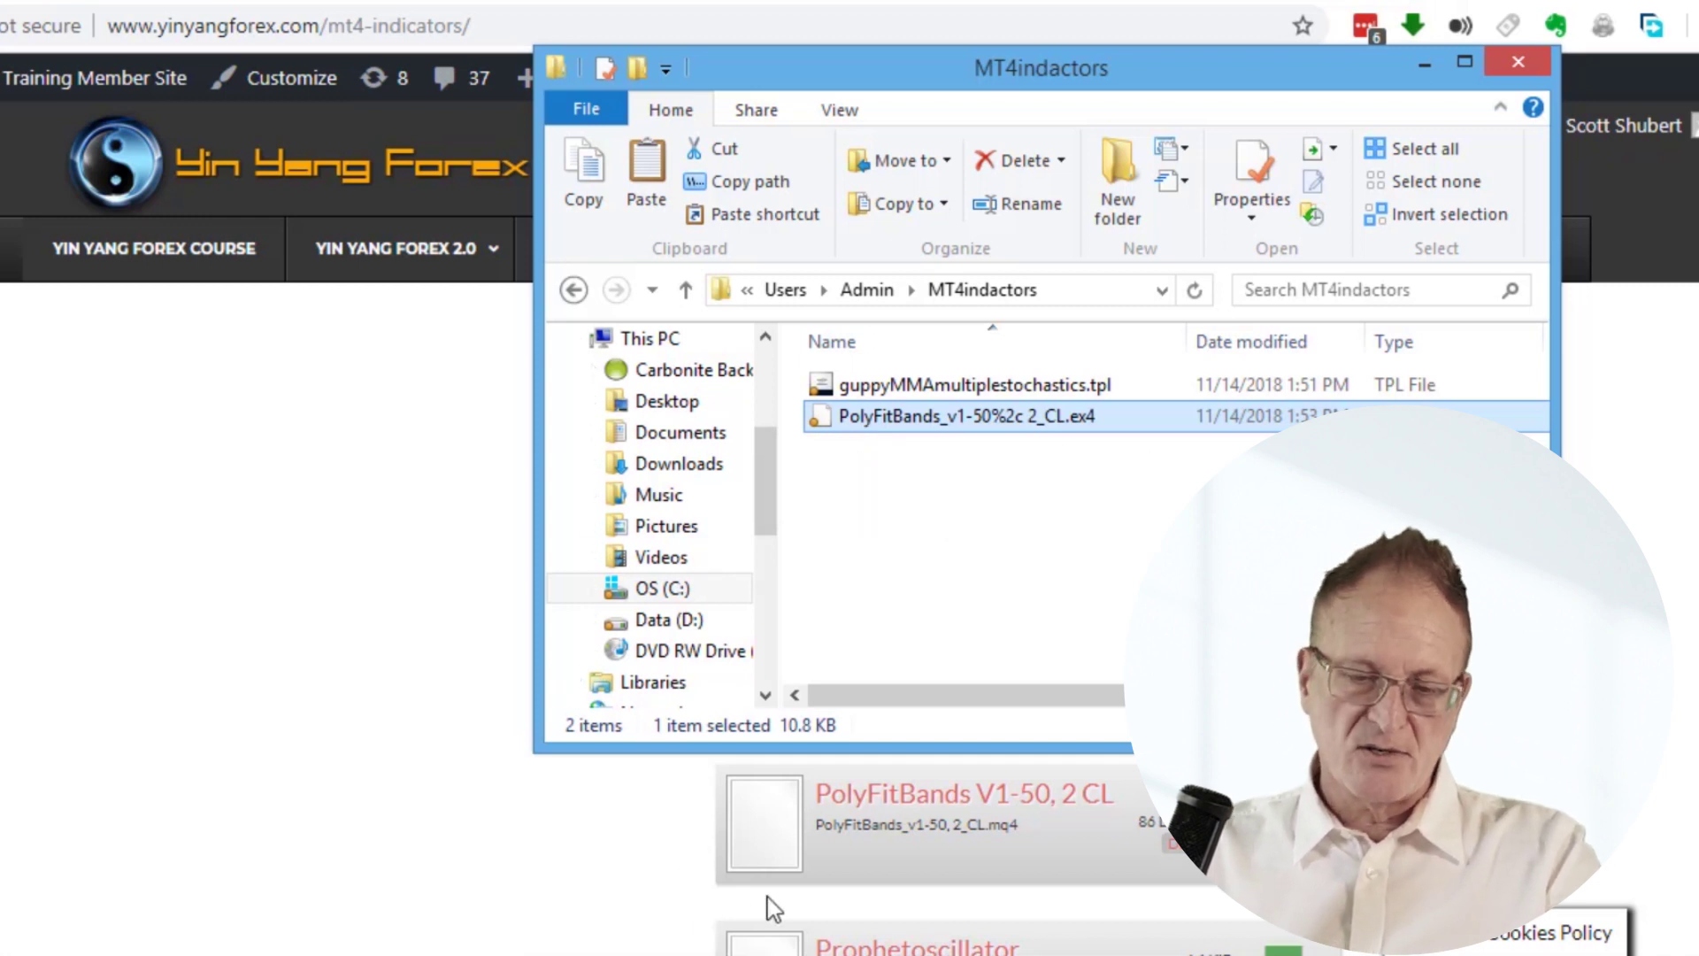
- Switch to the MetaTrader 4 window with the EURUSD,H1 chart and maximize it
mouse_move(630, 951)
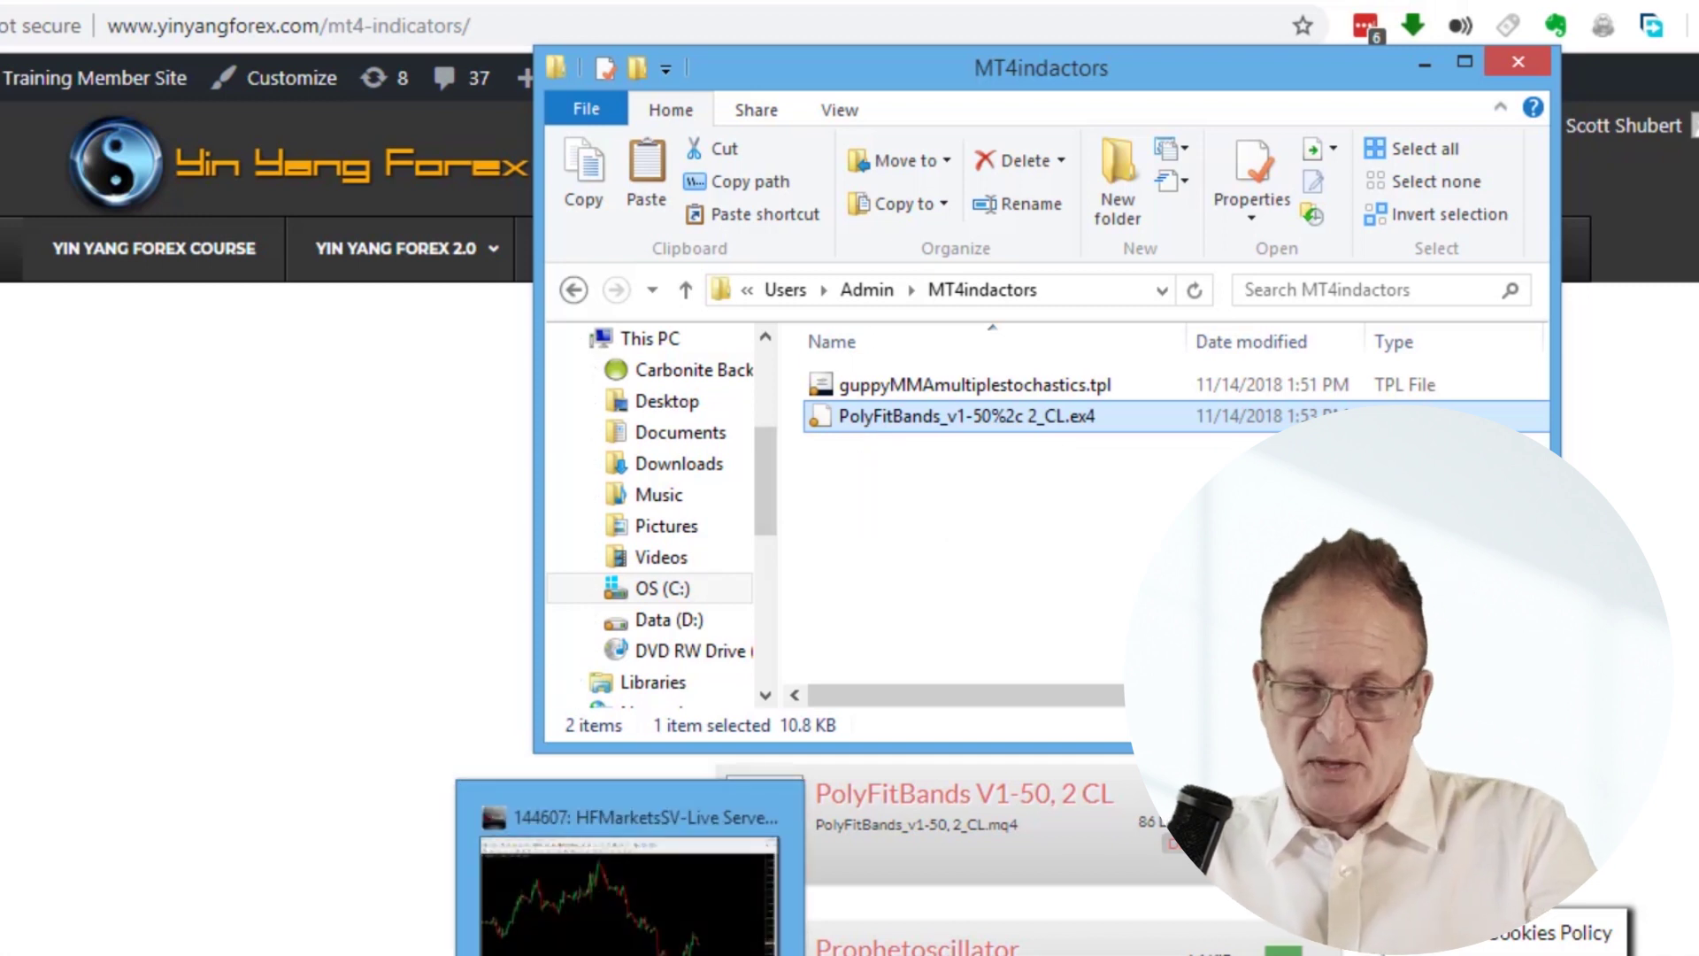
left_click(629, 894)
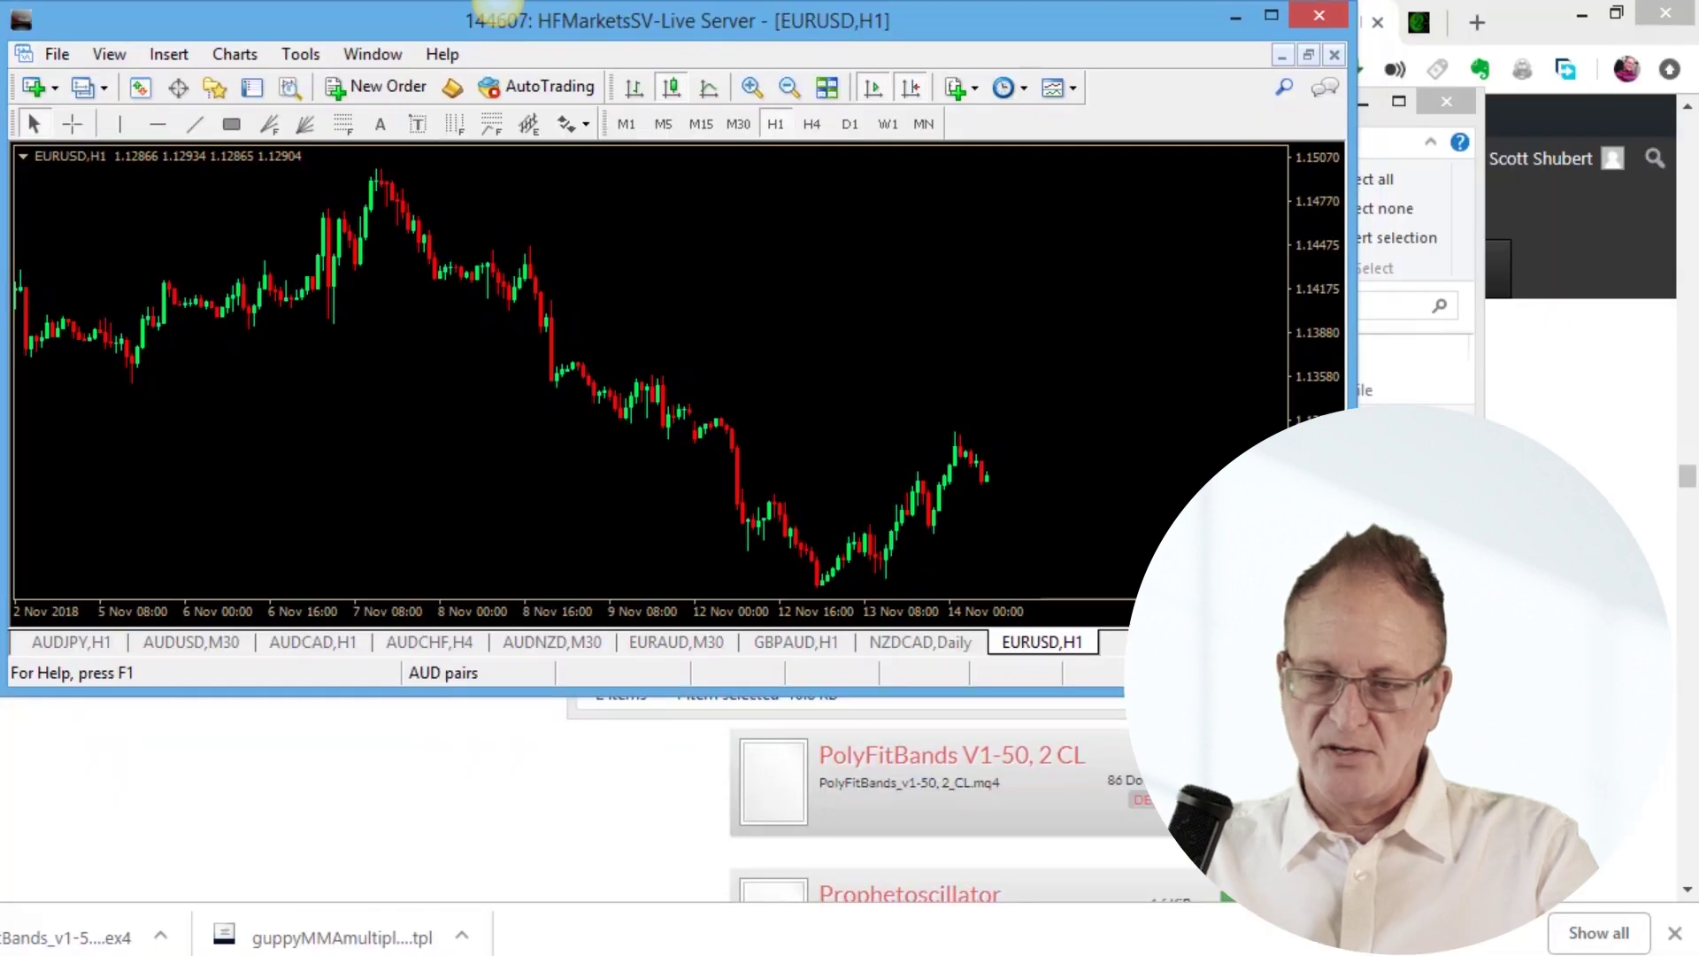
double_click(485, 12)
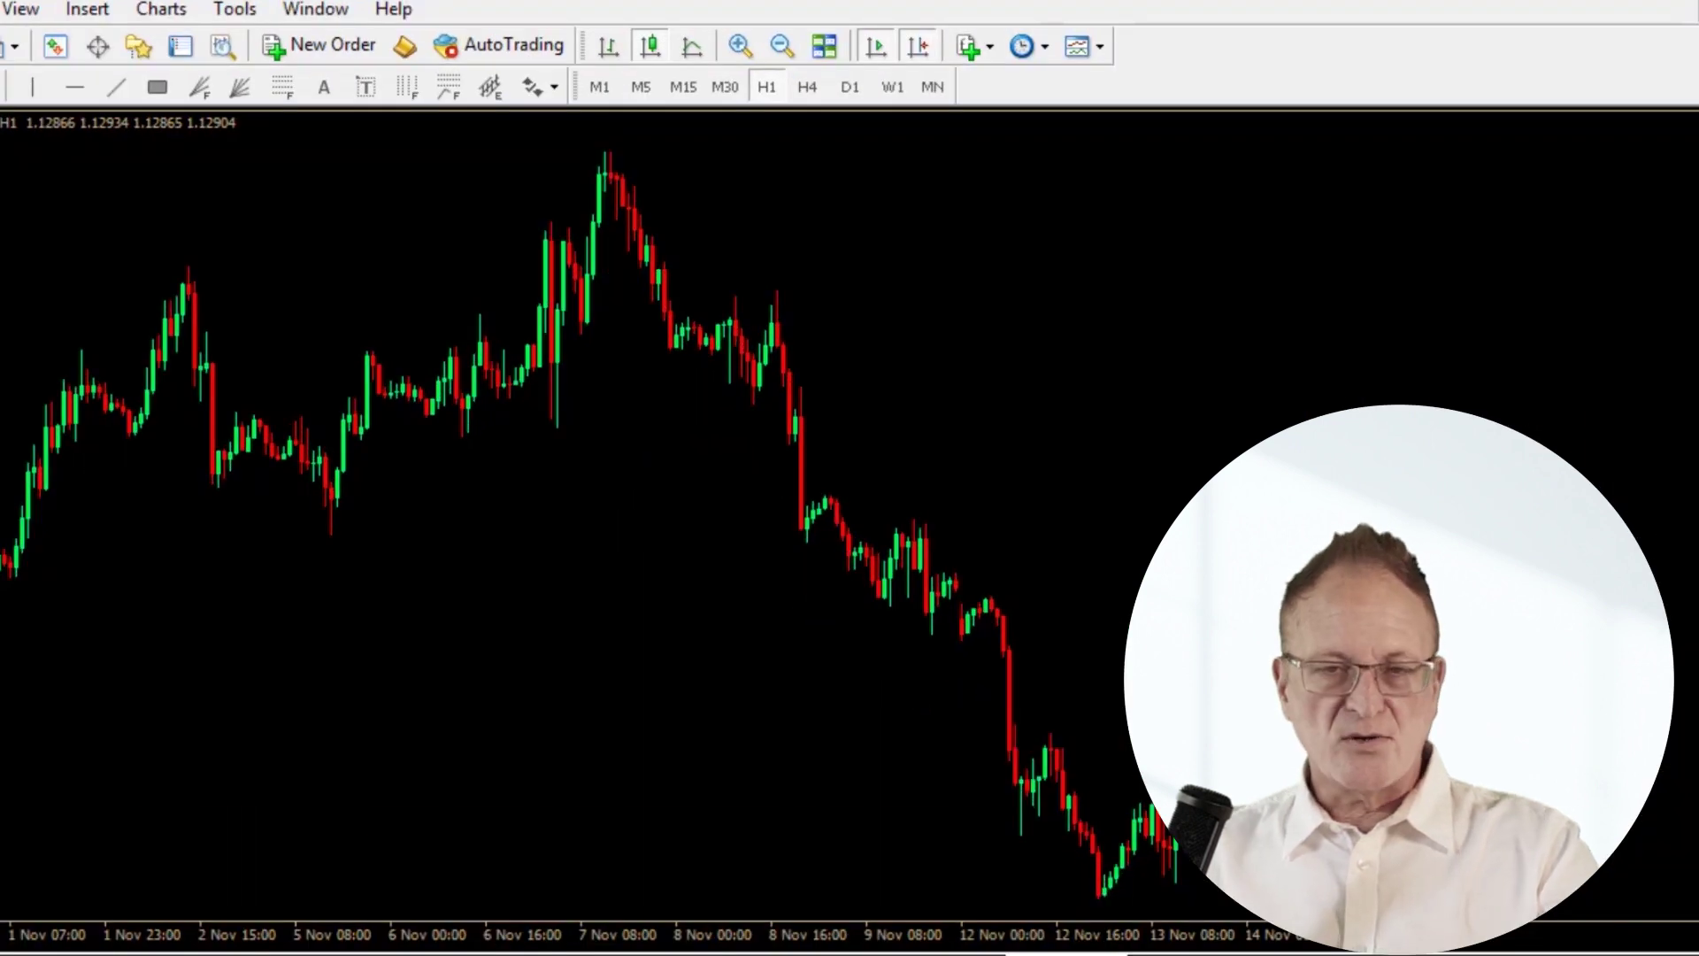
- Open the MQL4 Indicators folder inside the terminal's data folder and close its window
key("alt+f")
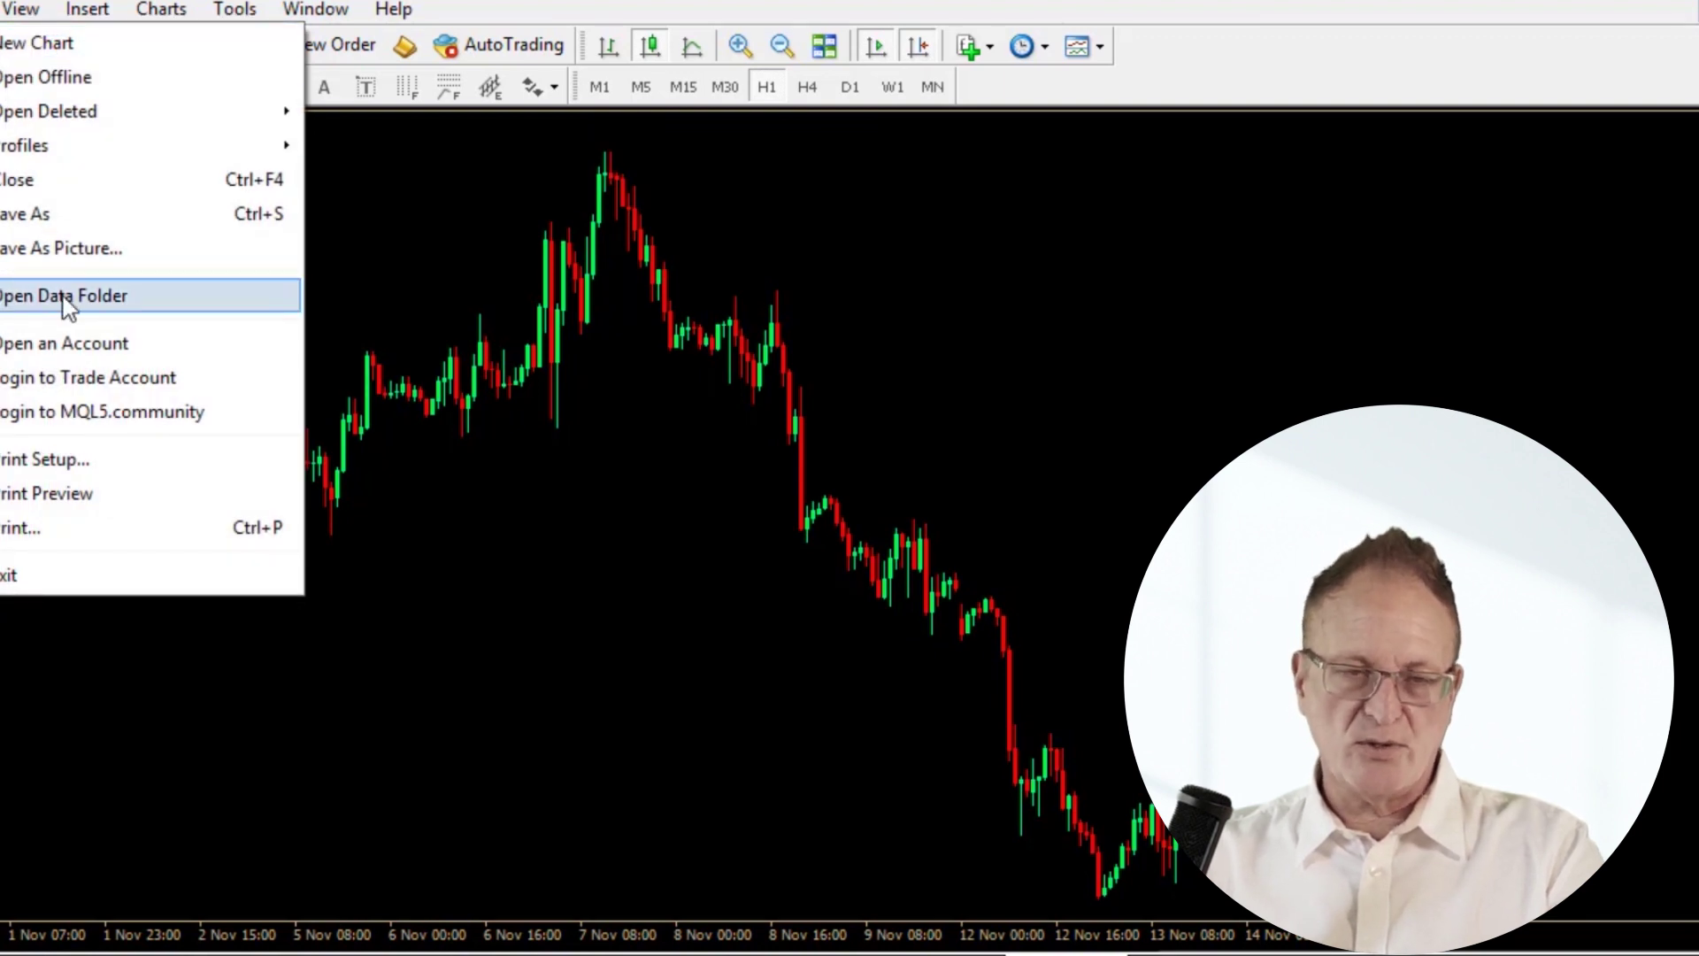
left_click(67, 297)
left_click_drag(299, 81, 587, 65)
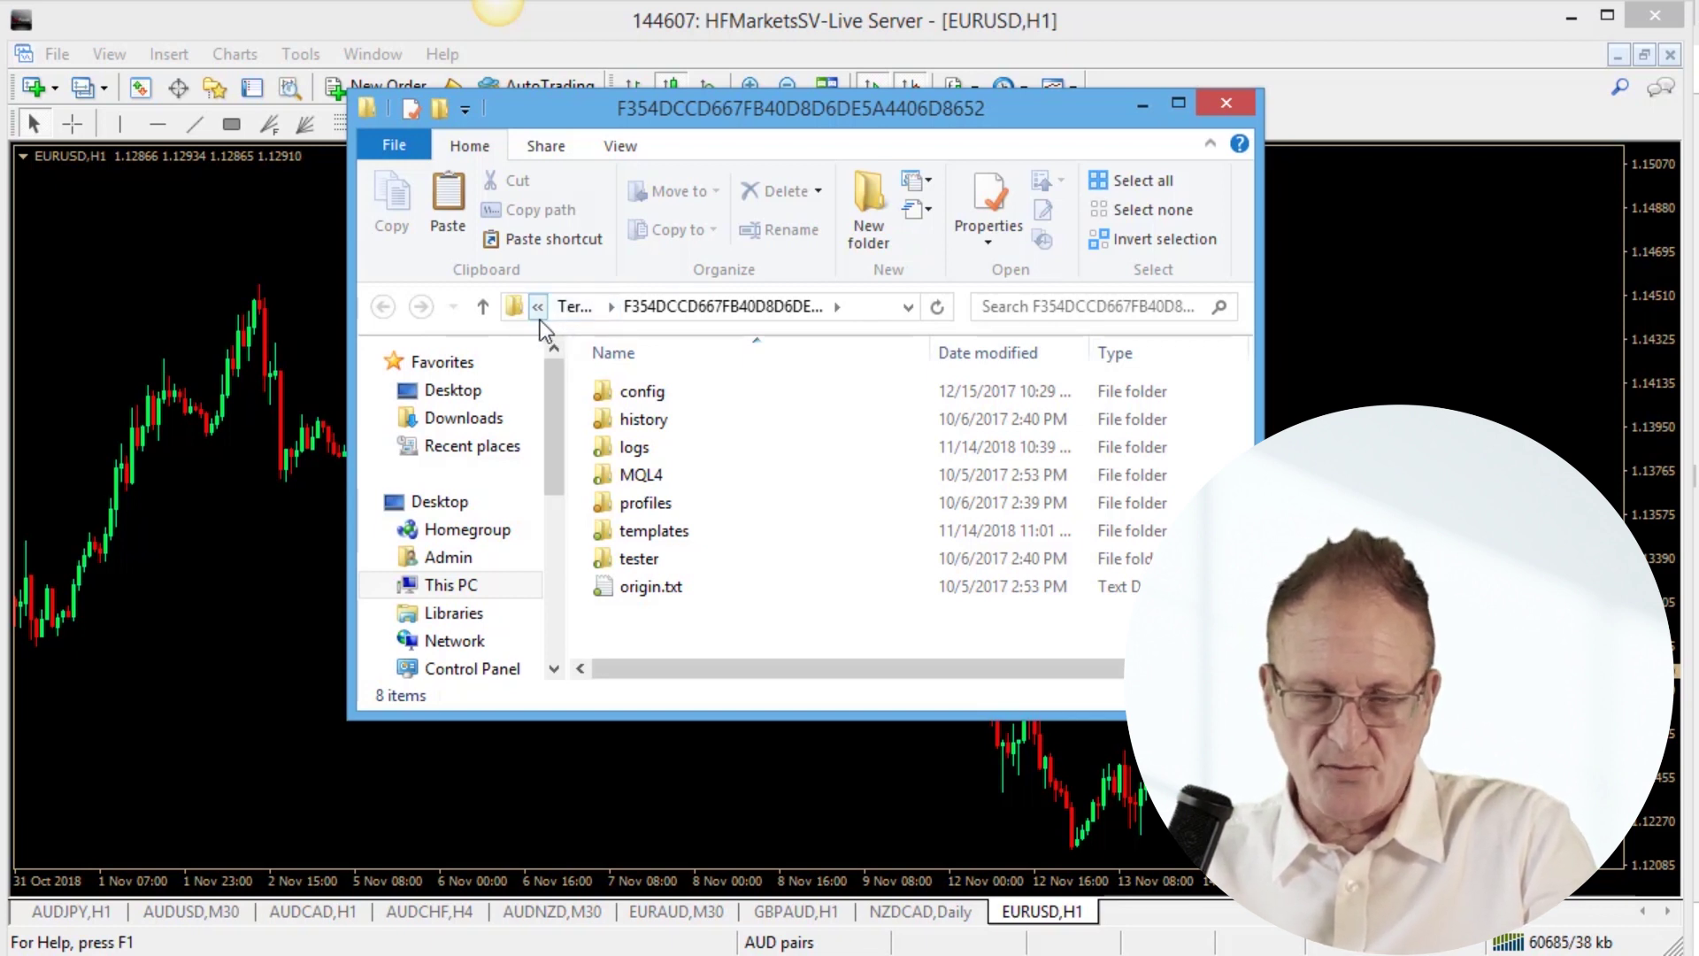
double_click(655, 482)
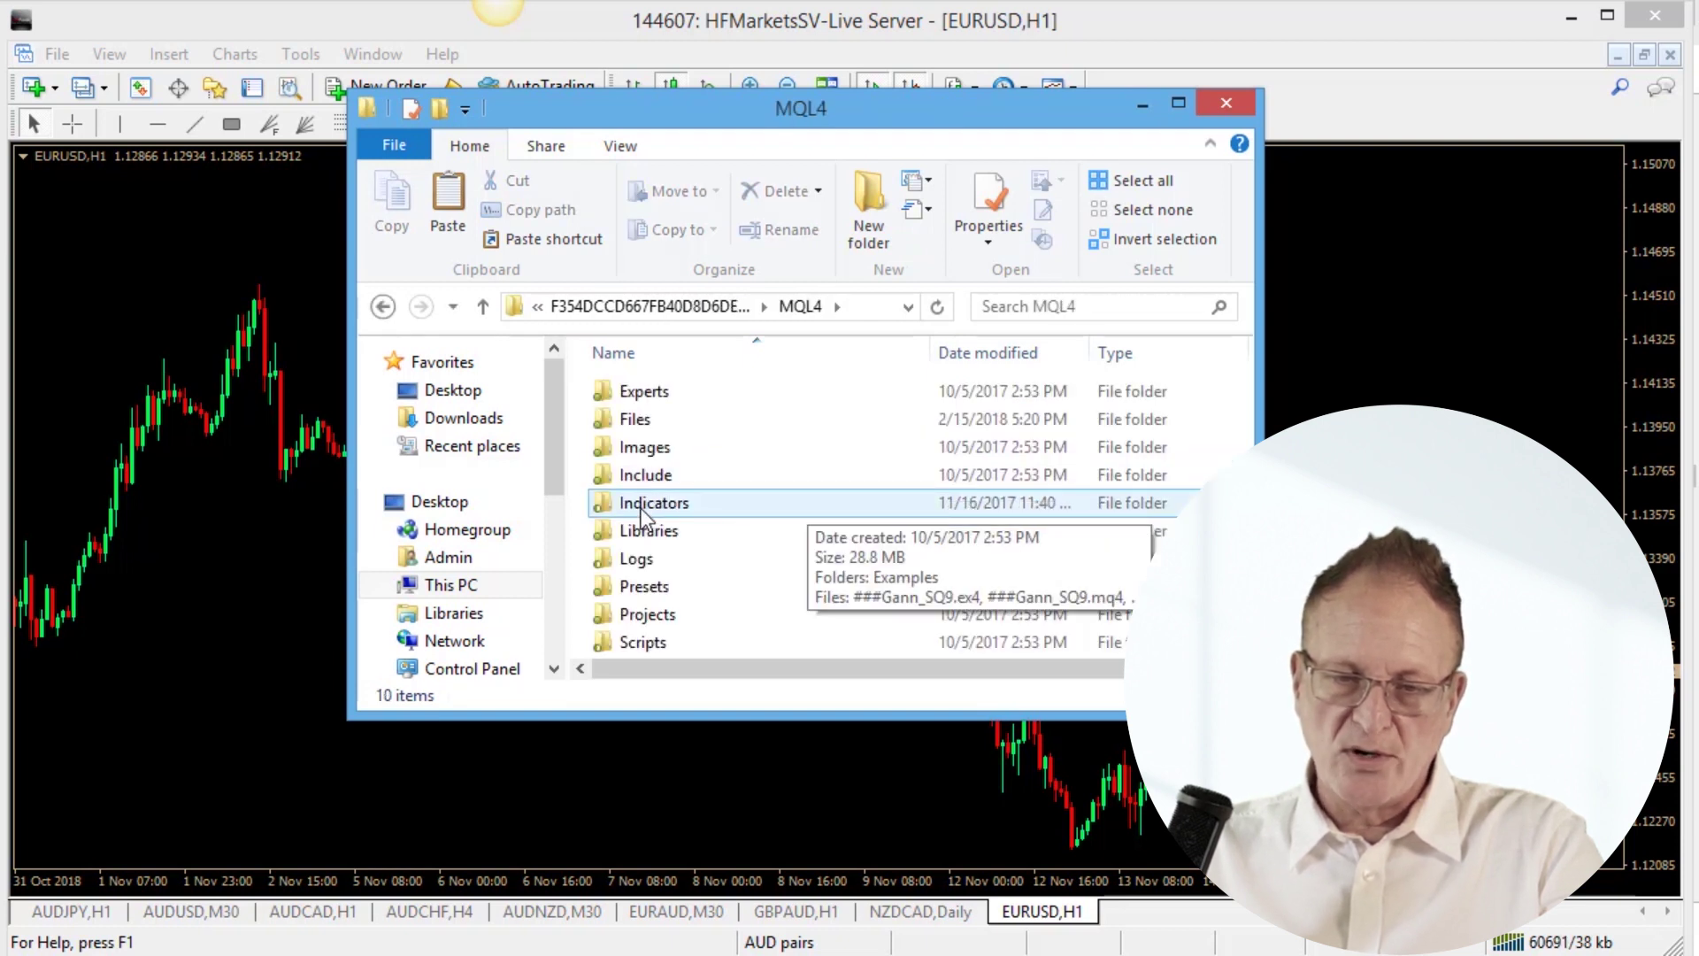
double_click(640, 505)
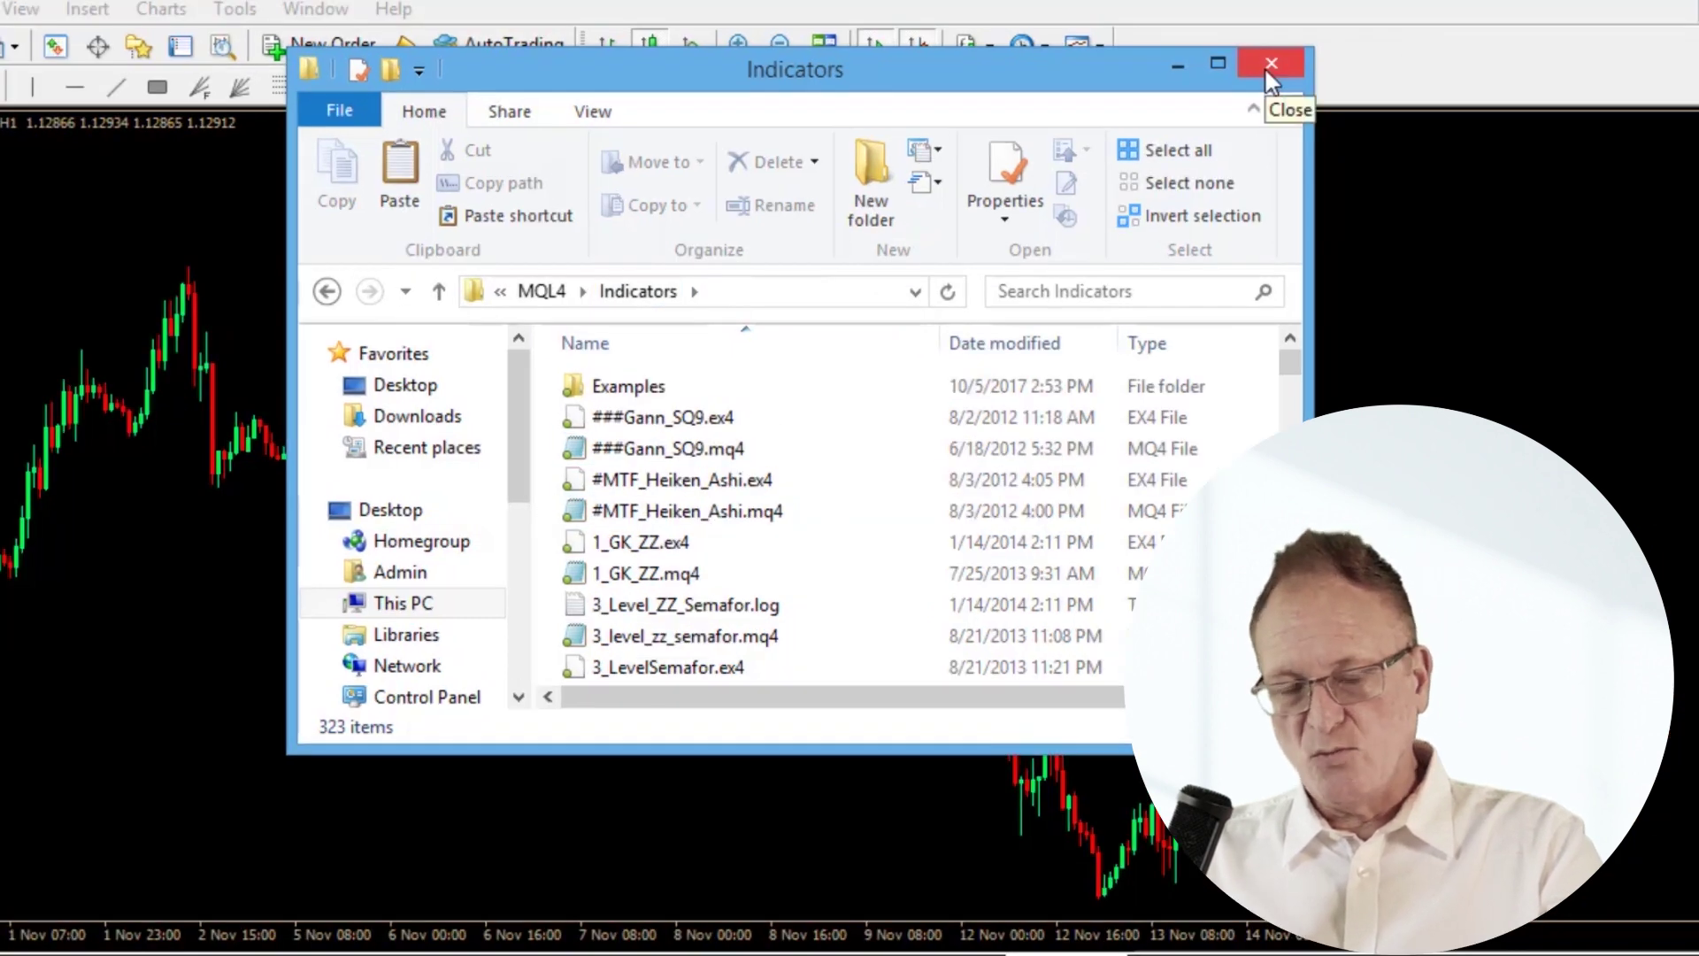
left_click(1267, 74)
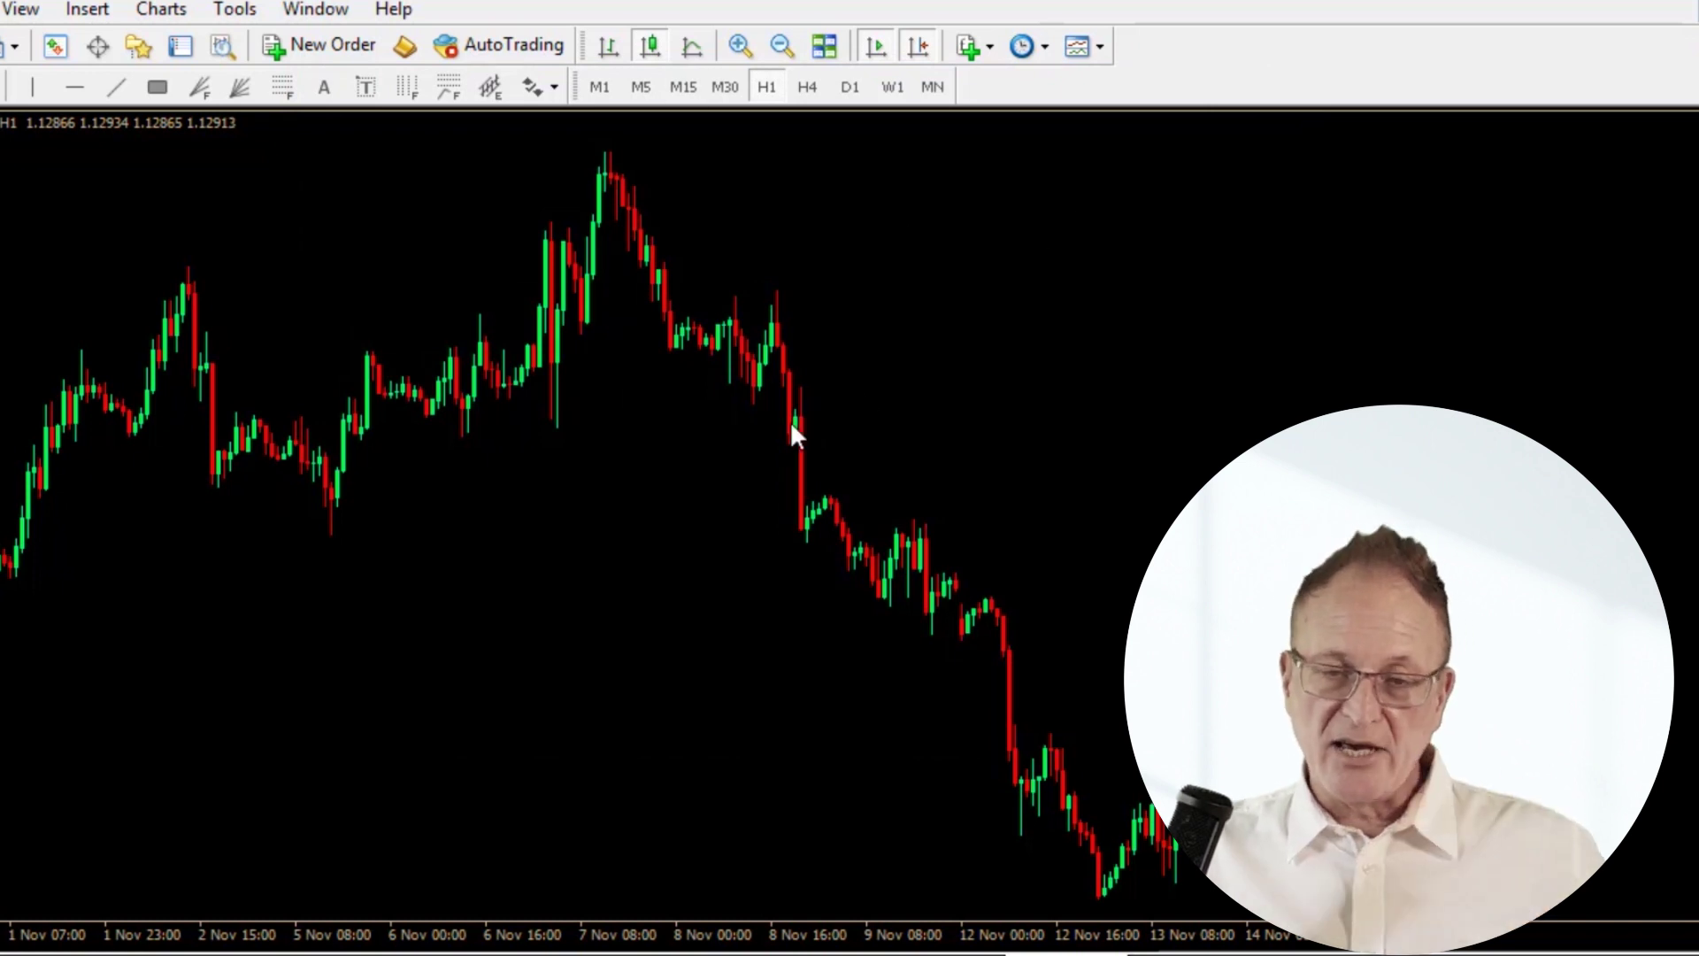
- Add the PolyFitBands_v1-50%2c 2_CL indicator from the Navigator to the EURUSD chart and switch the chart to M15
left_click(20, 10)
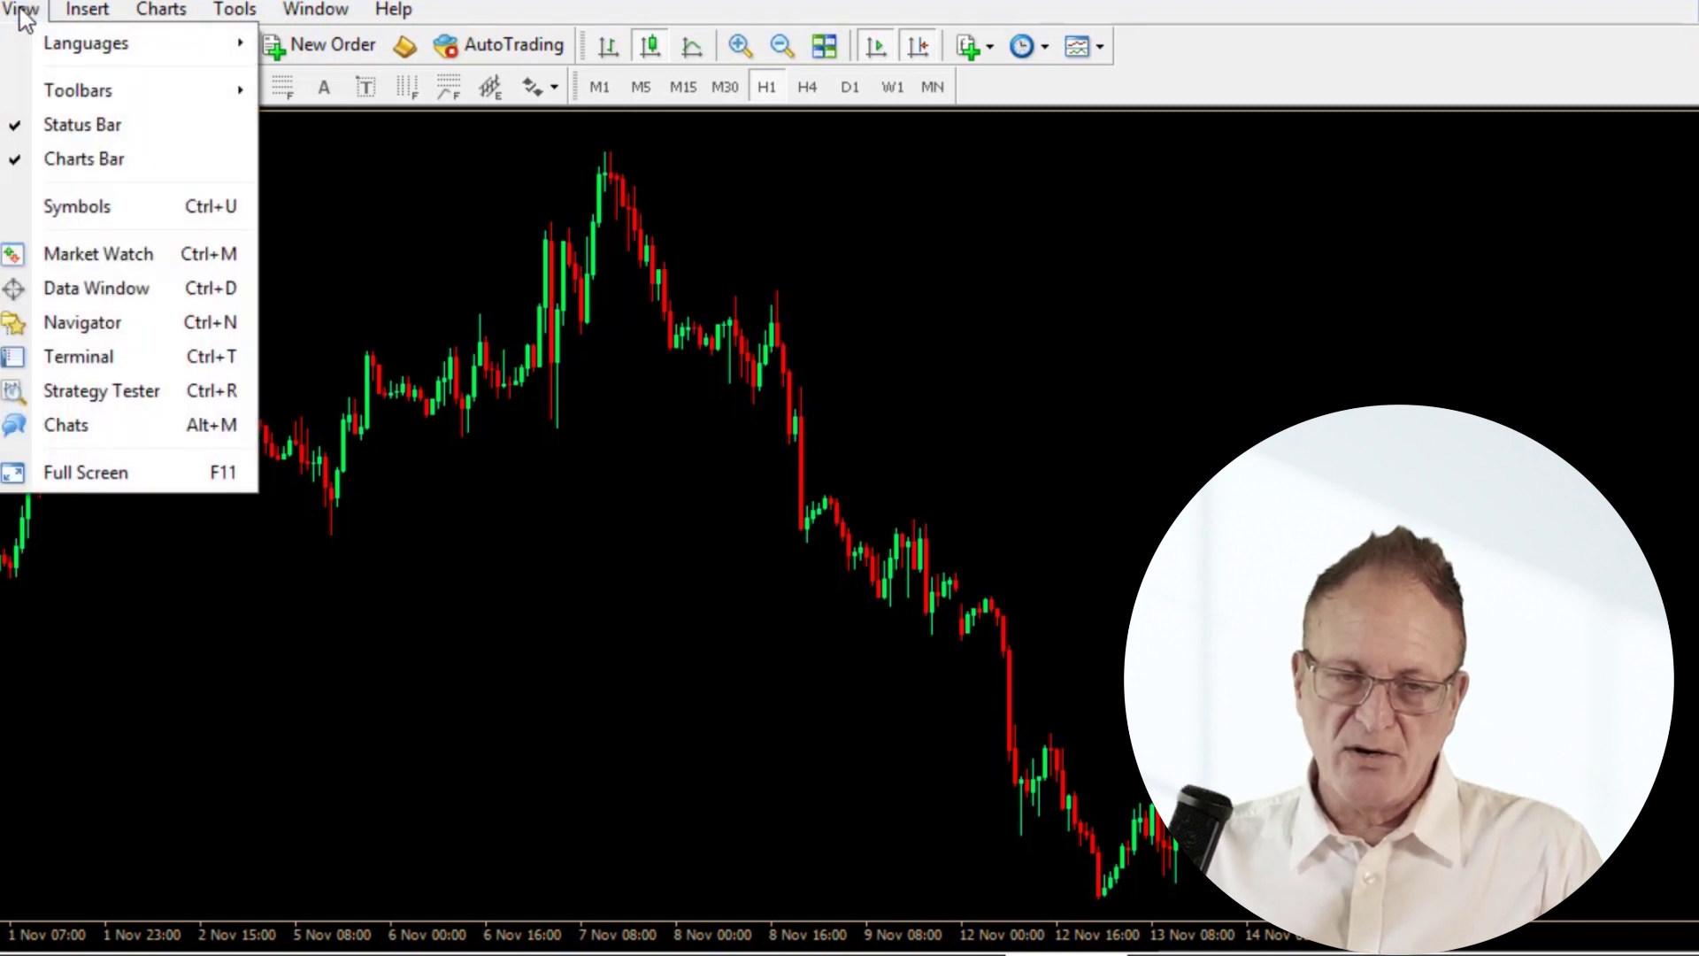
left_click(120, 320)
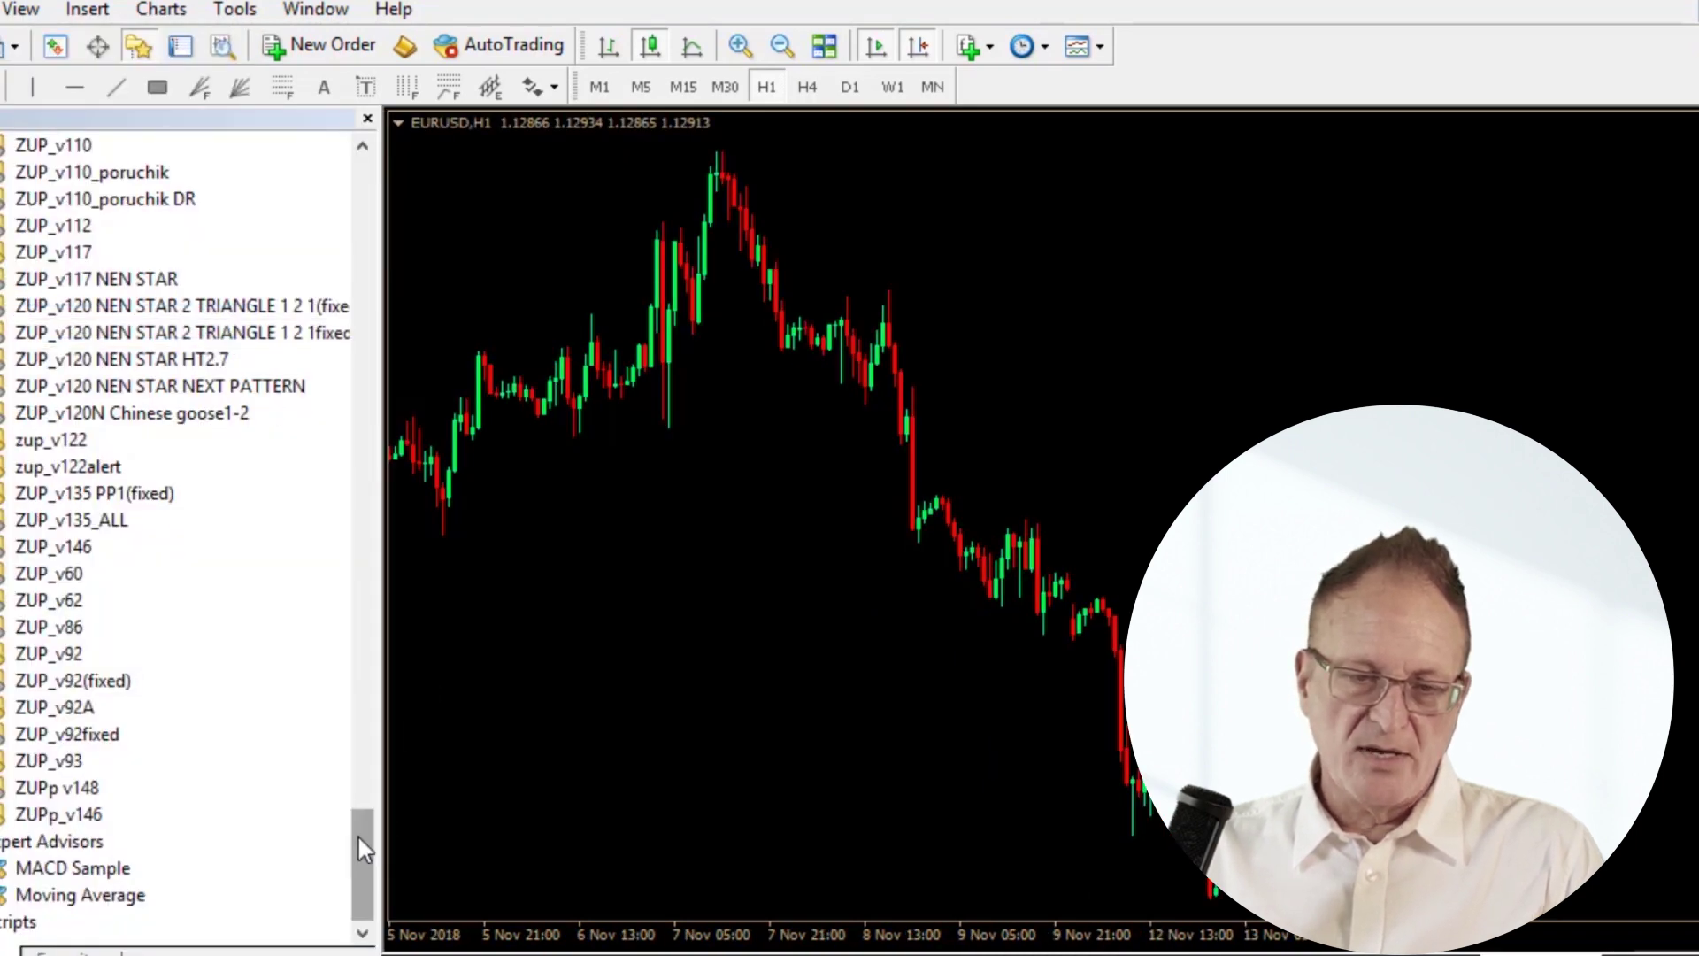
left_click_drag(357, 833, 388, 587)
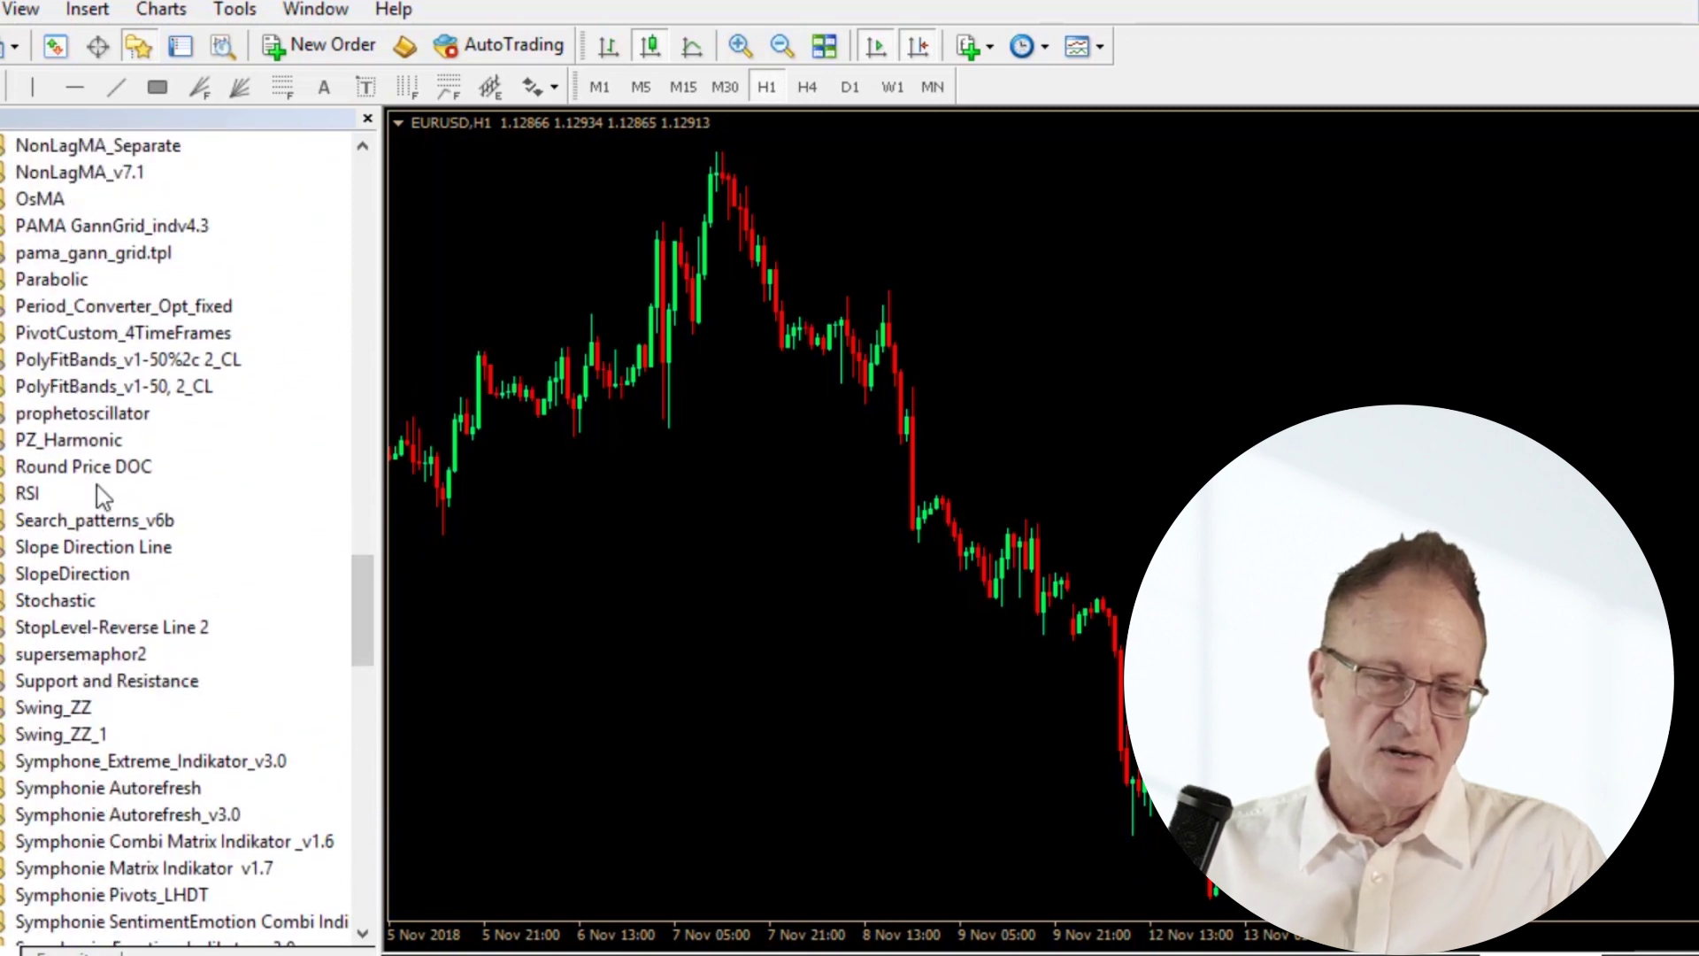
mouse_move(60, 361)
left_mouse_down()
mouse_move(782, 365)
mouse_move(747, 361)
left_mouse_up()
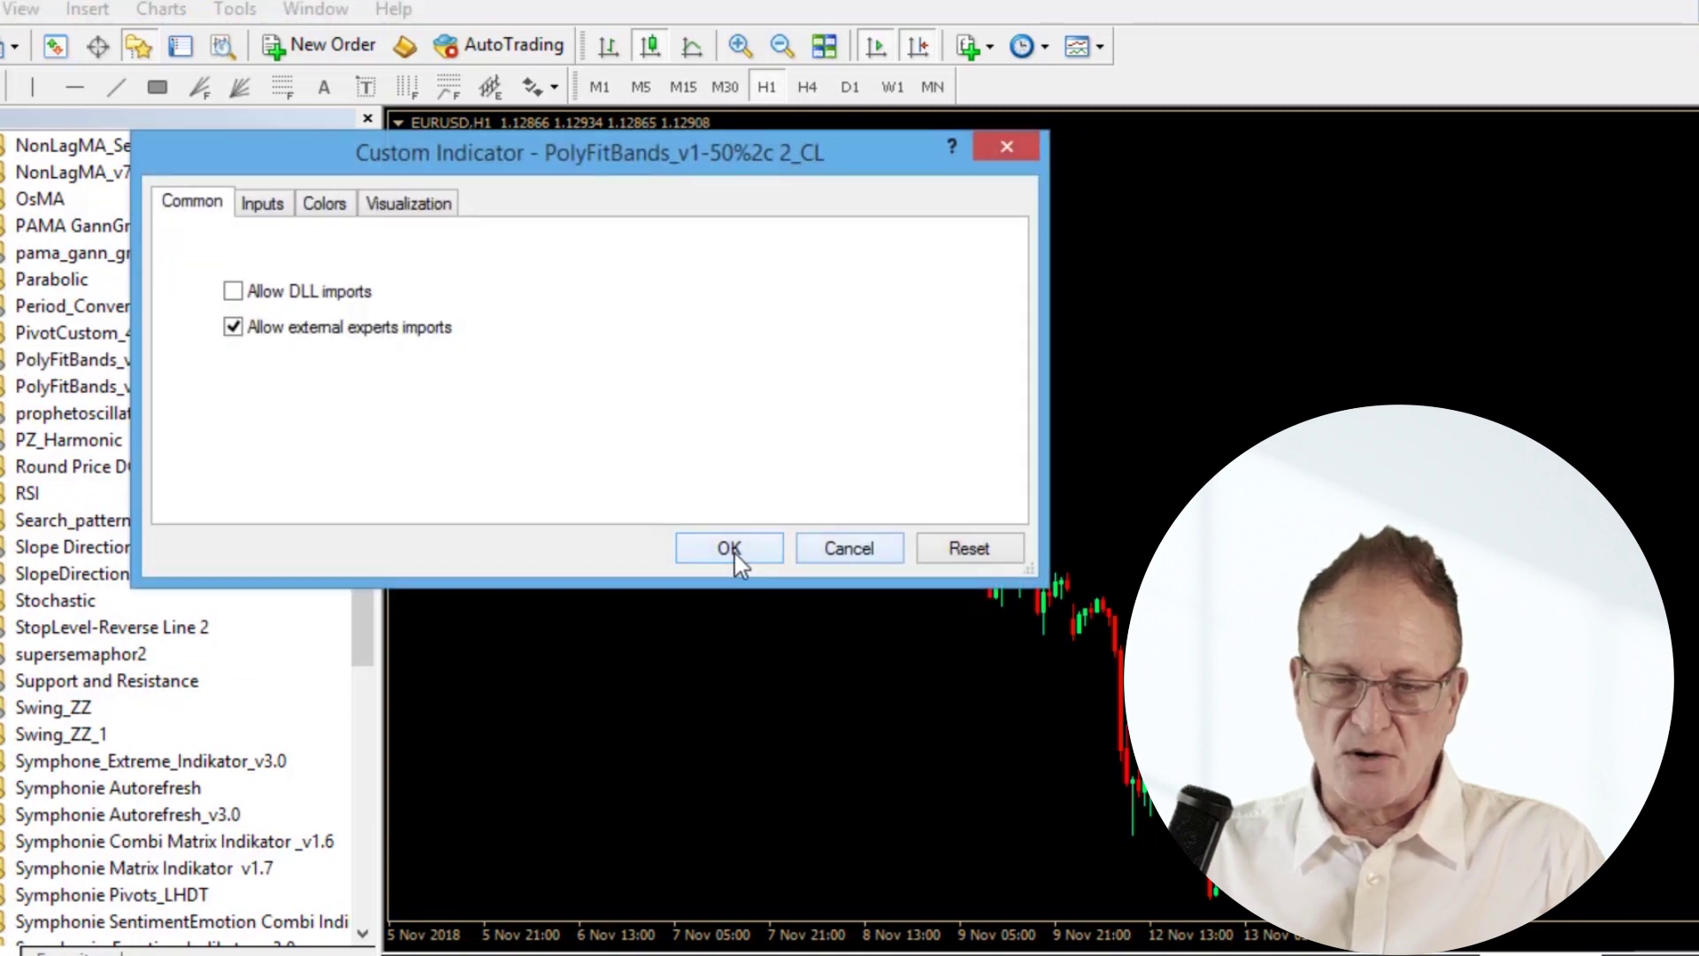
left_click(731, 552)
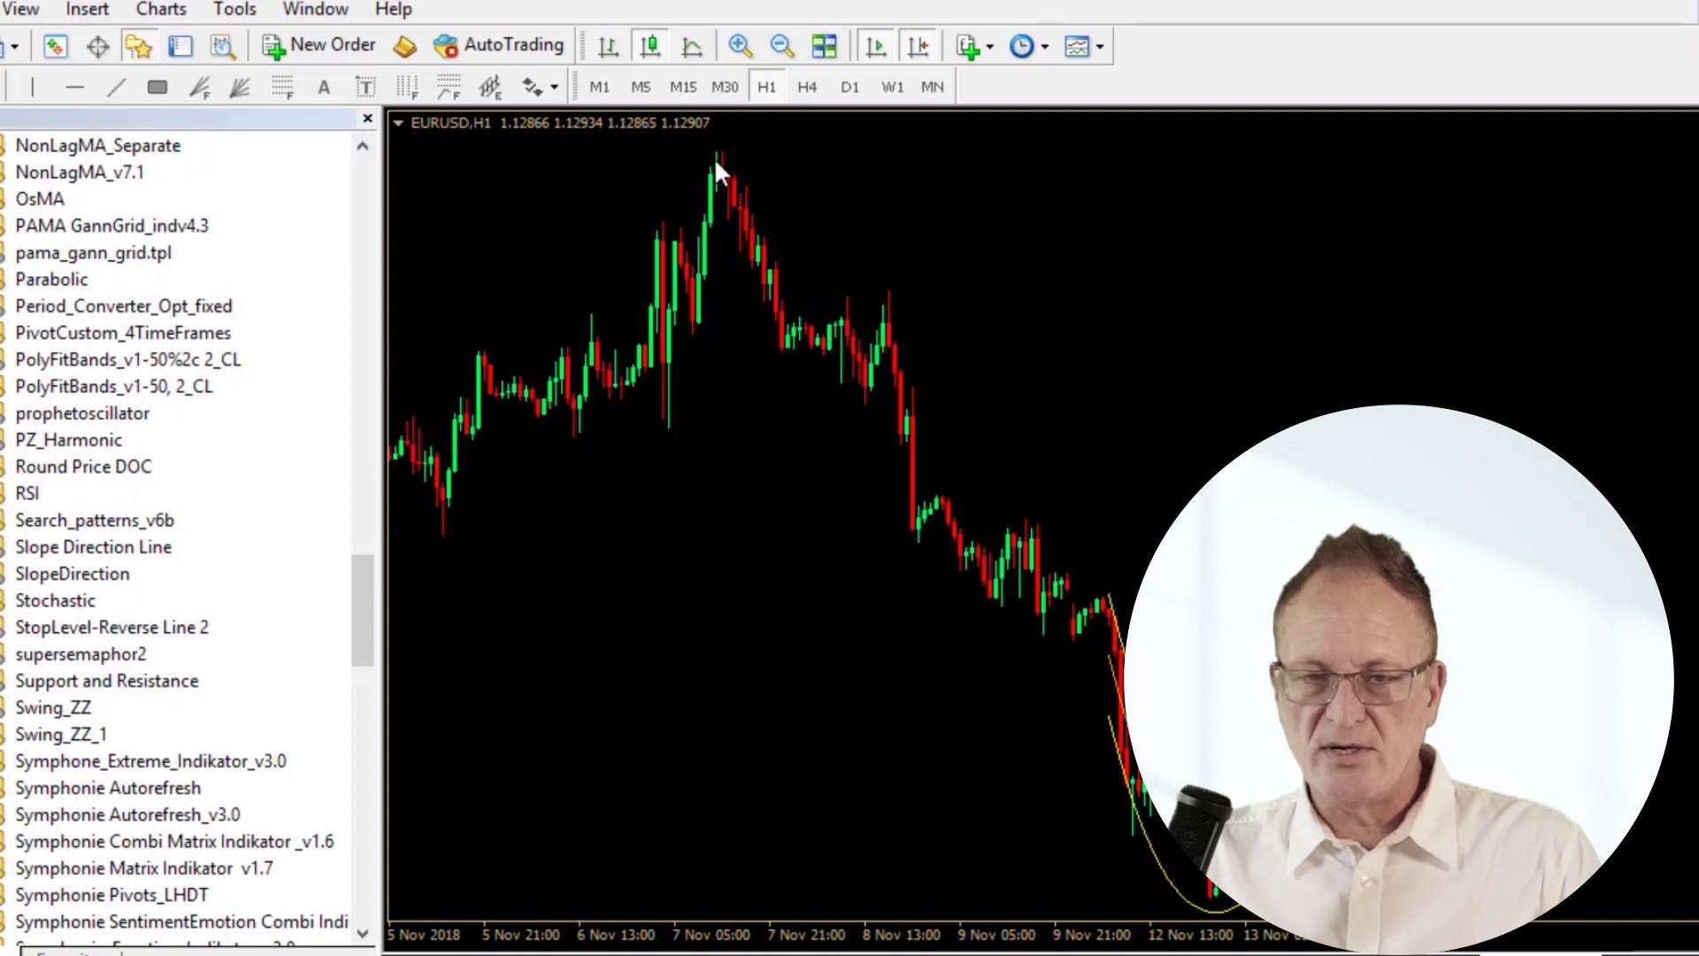
left_click(723, 86)
left_click(683, 86)
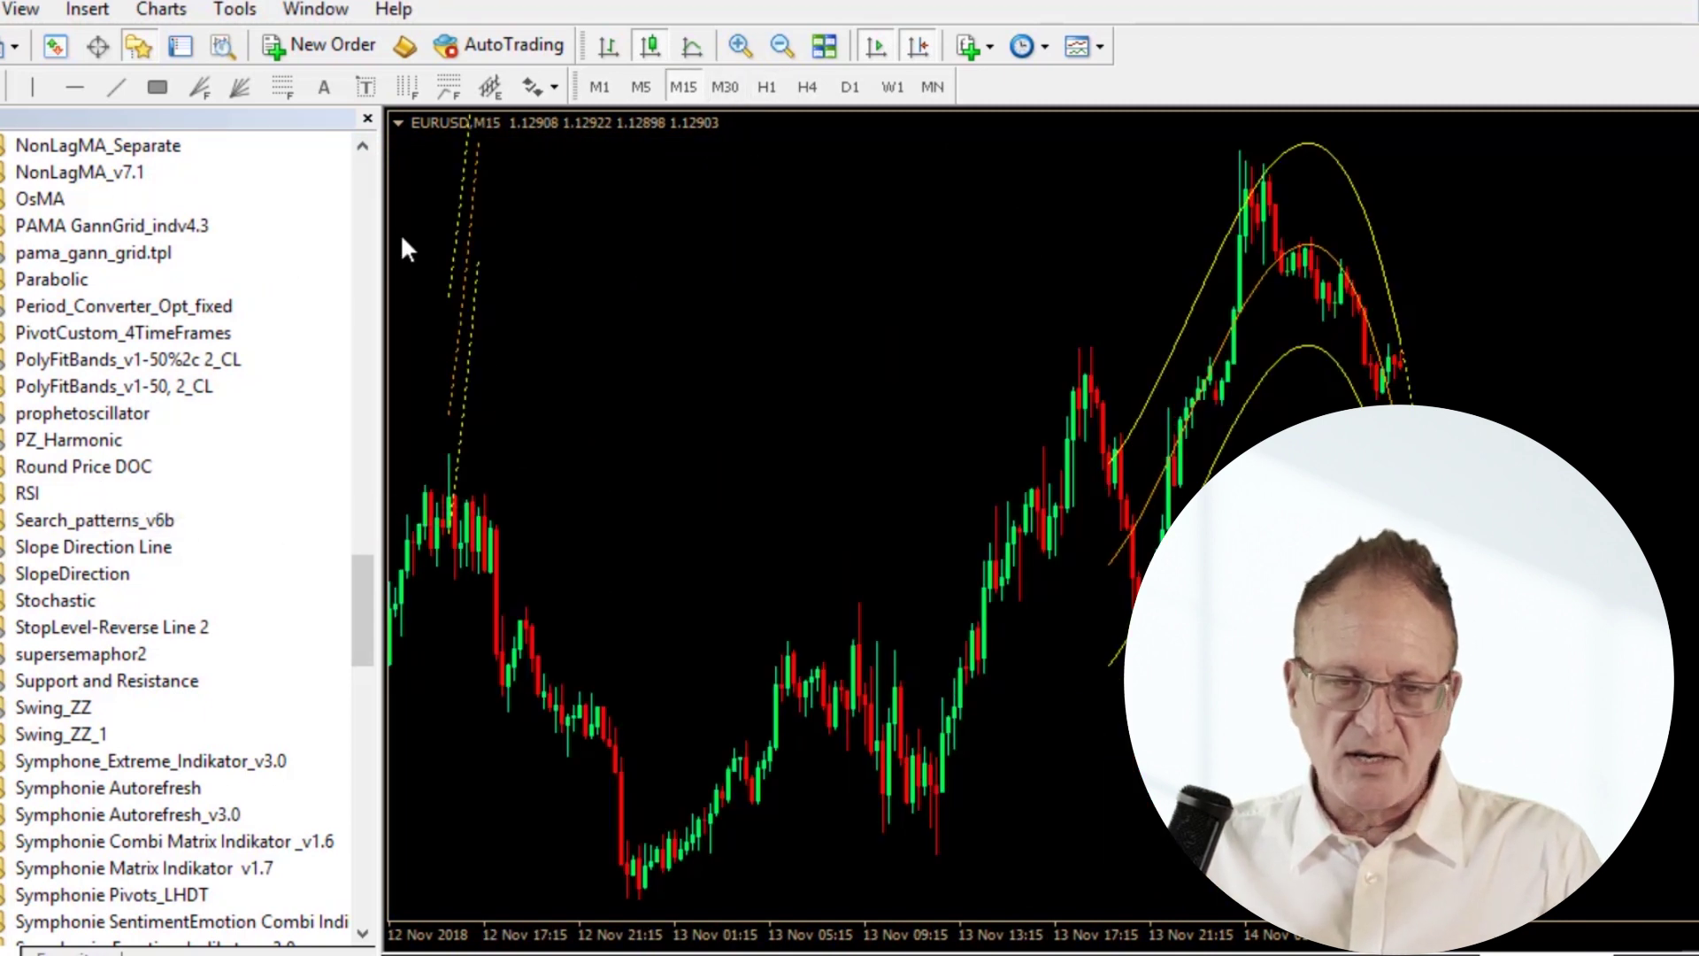
left_click(94, 16)
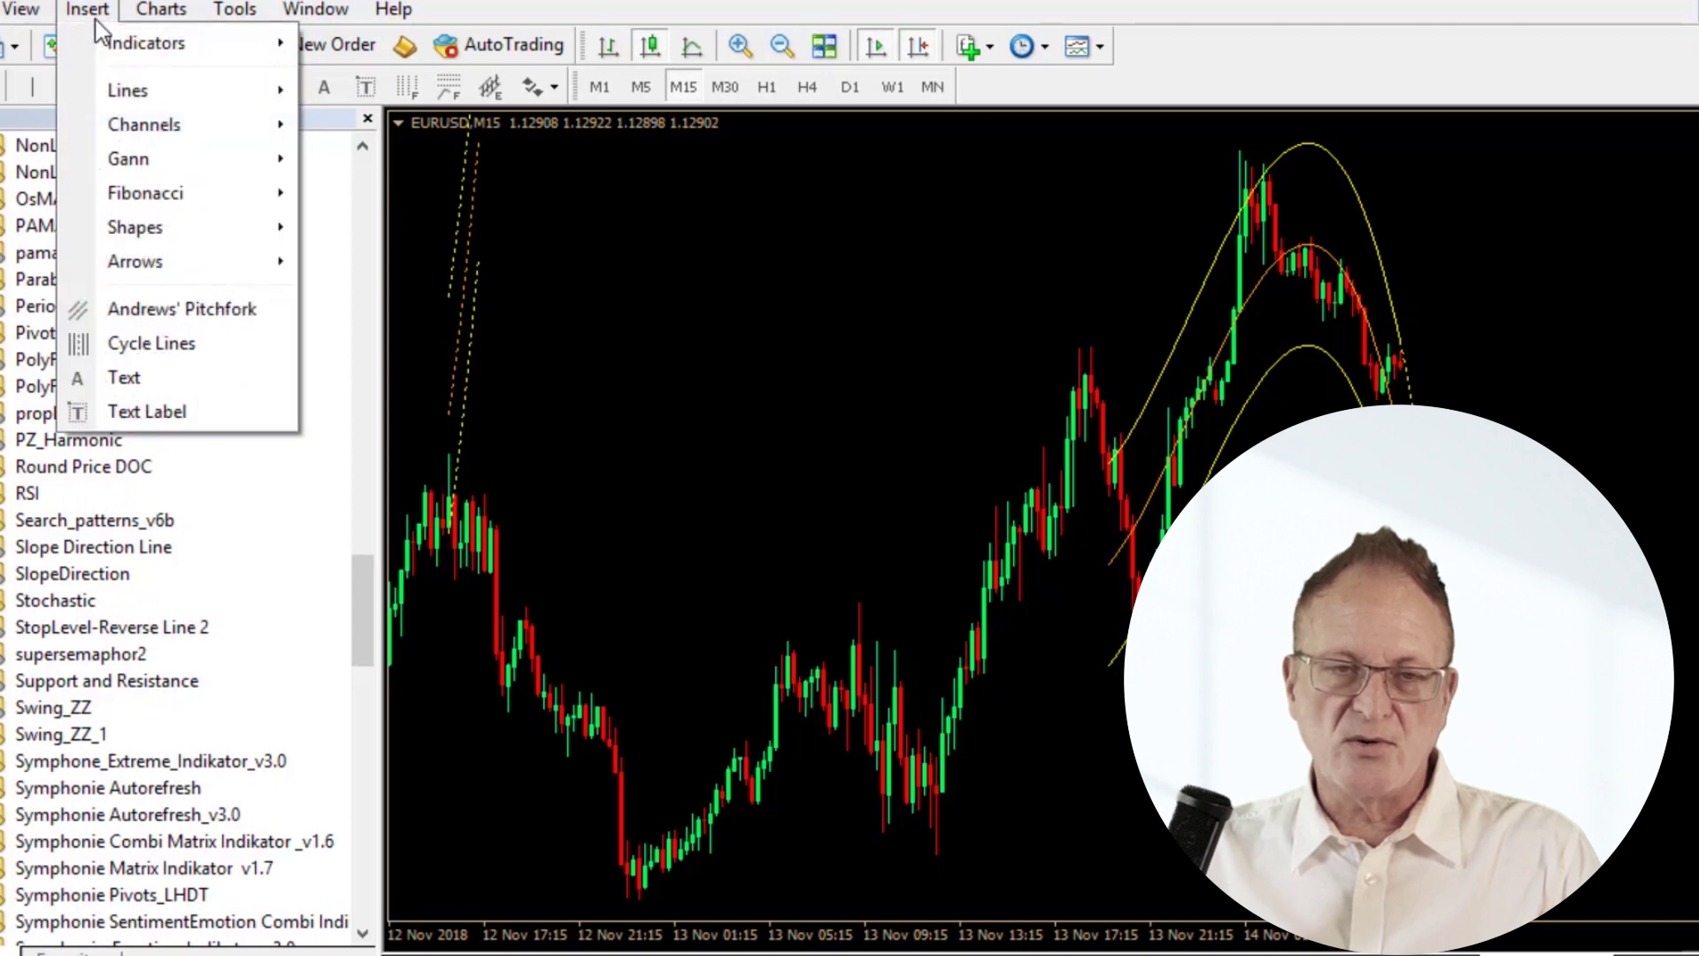
mouse_move(125, 53)
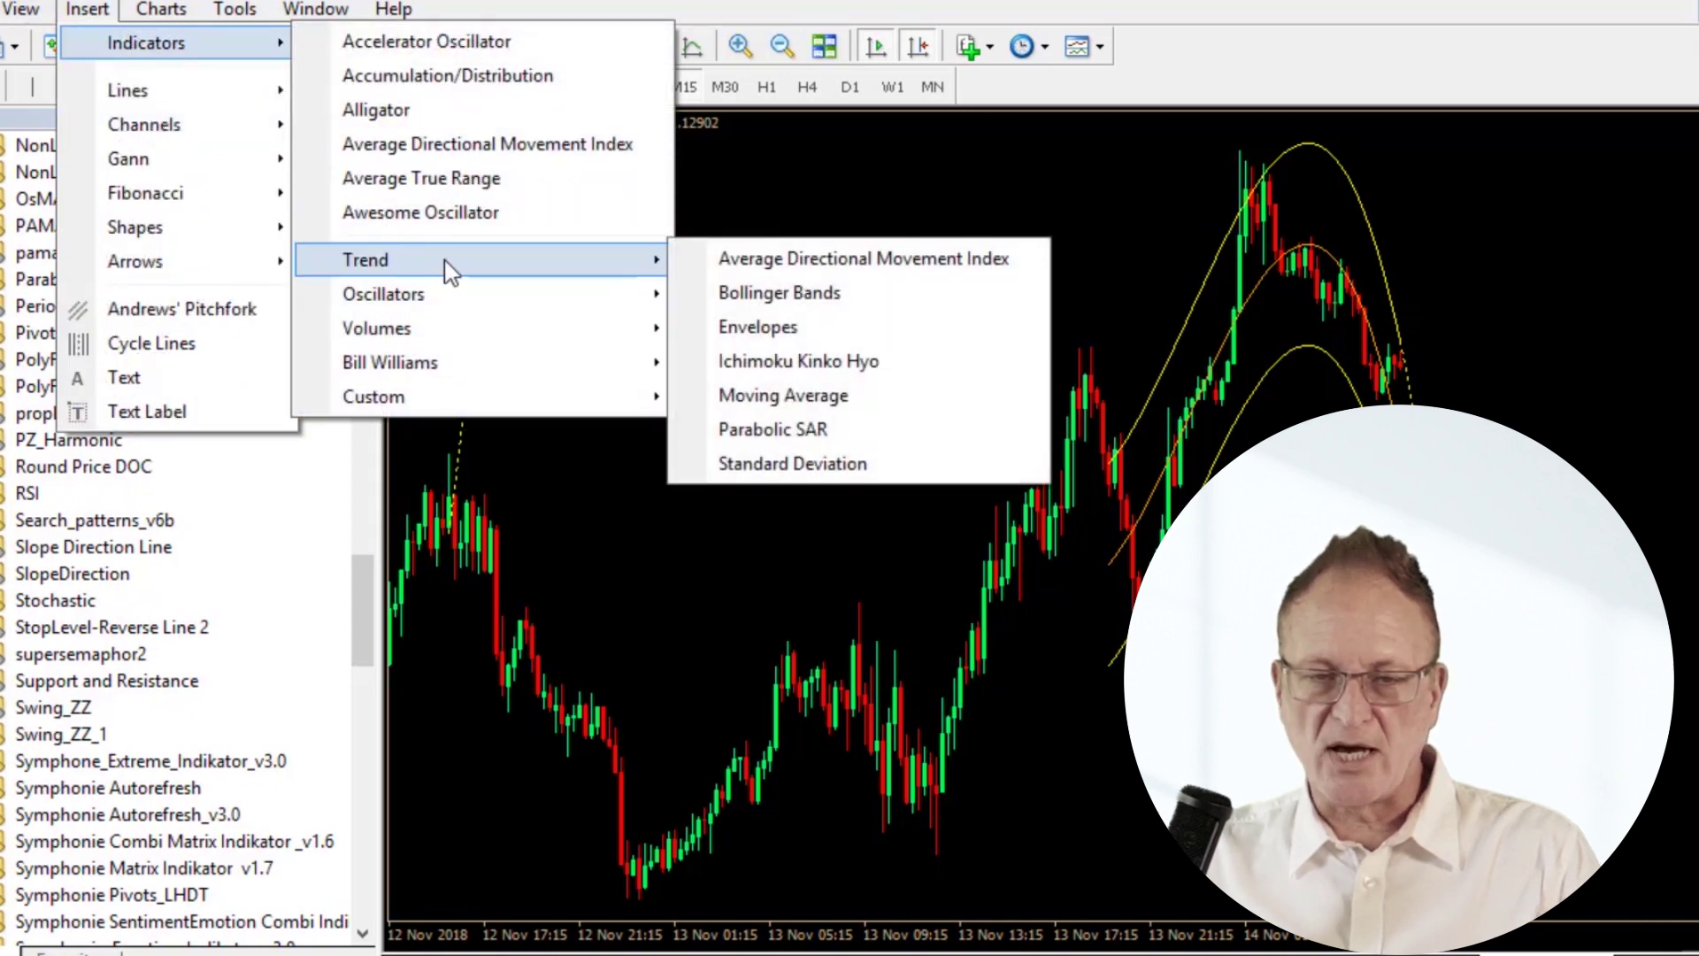
left_click(682, 504)
- Add the Fisher_Yur4ik_Correct indicator from the Navigator to the EURUSD M15 chart twice, with its default settings
scroll(682, 505, "up", 3)
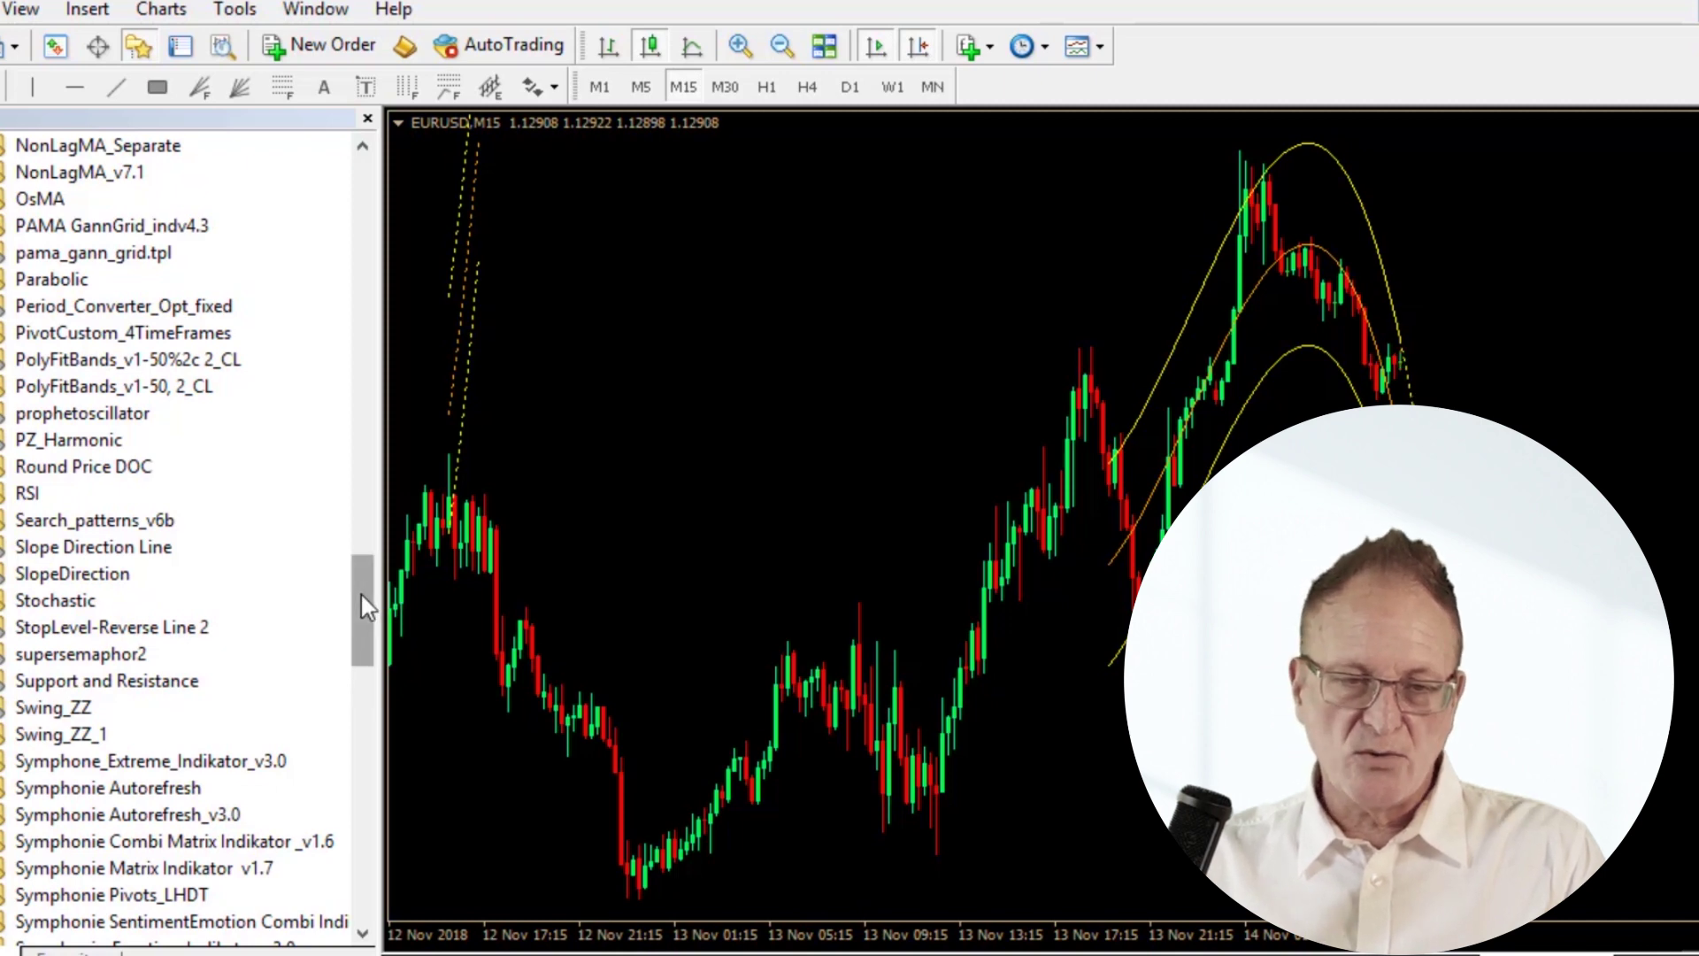
left_click_drag(362, 586, 364, 506)
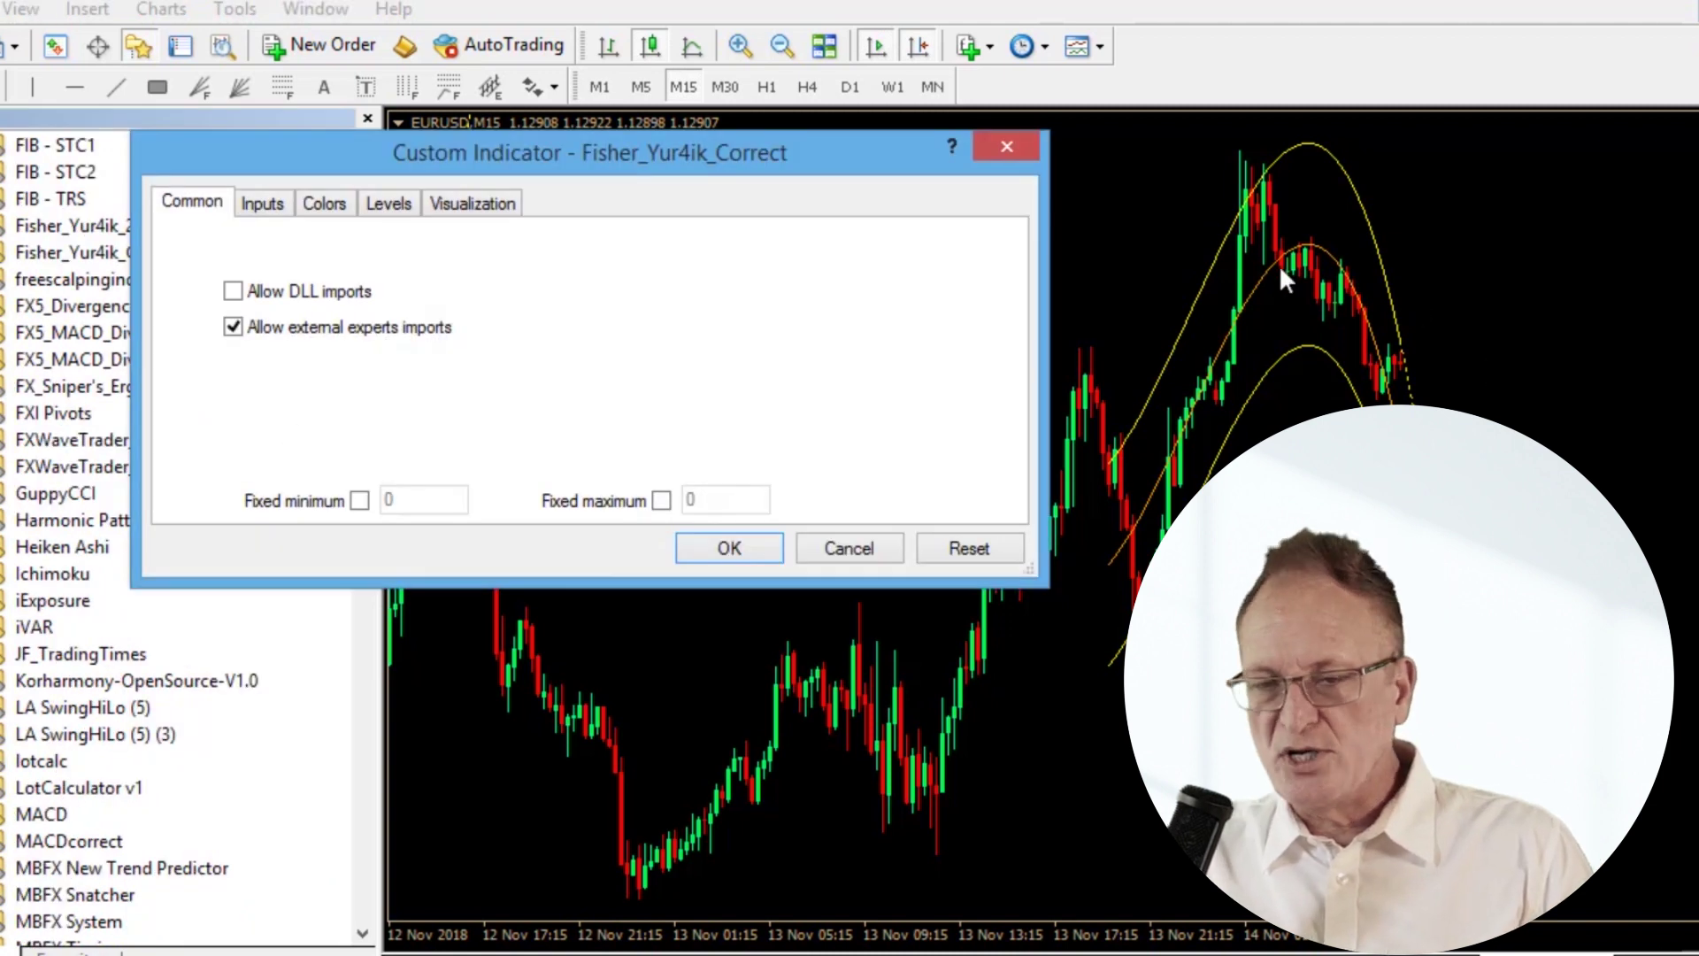
left_click(708, 554)
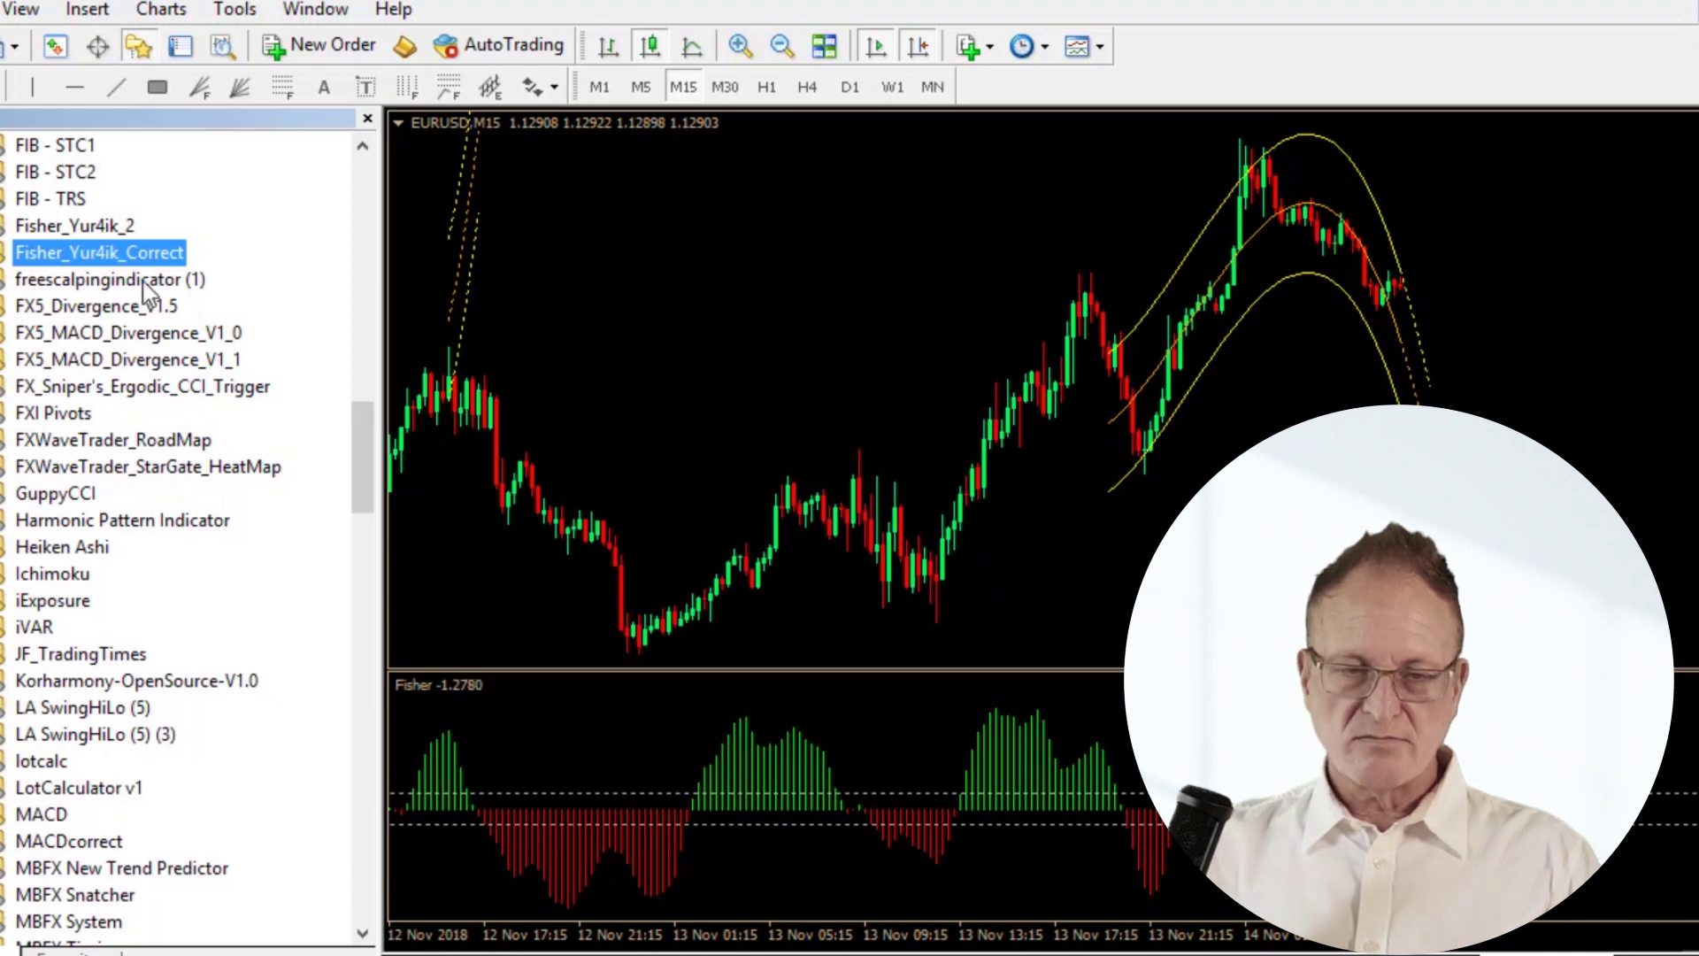
left_click_drag(146, 255, 689, 577)
left_click(720, 544)
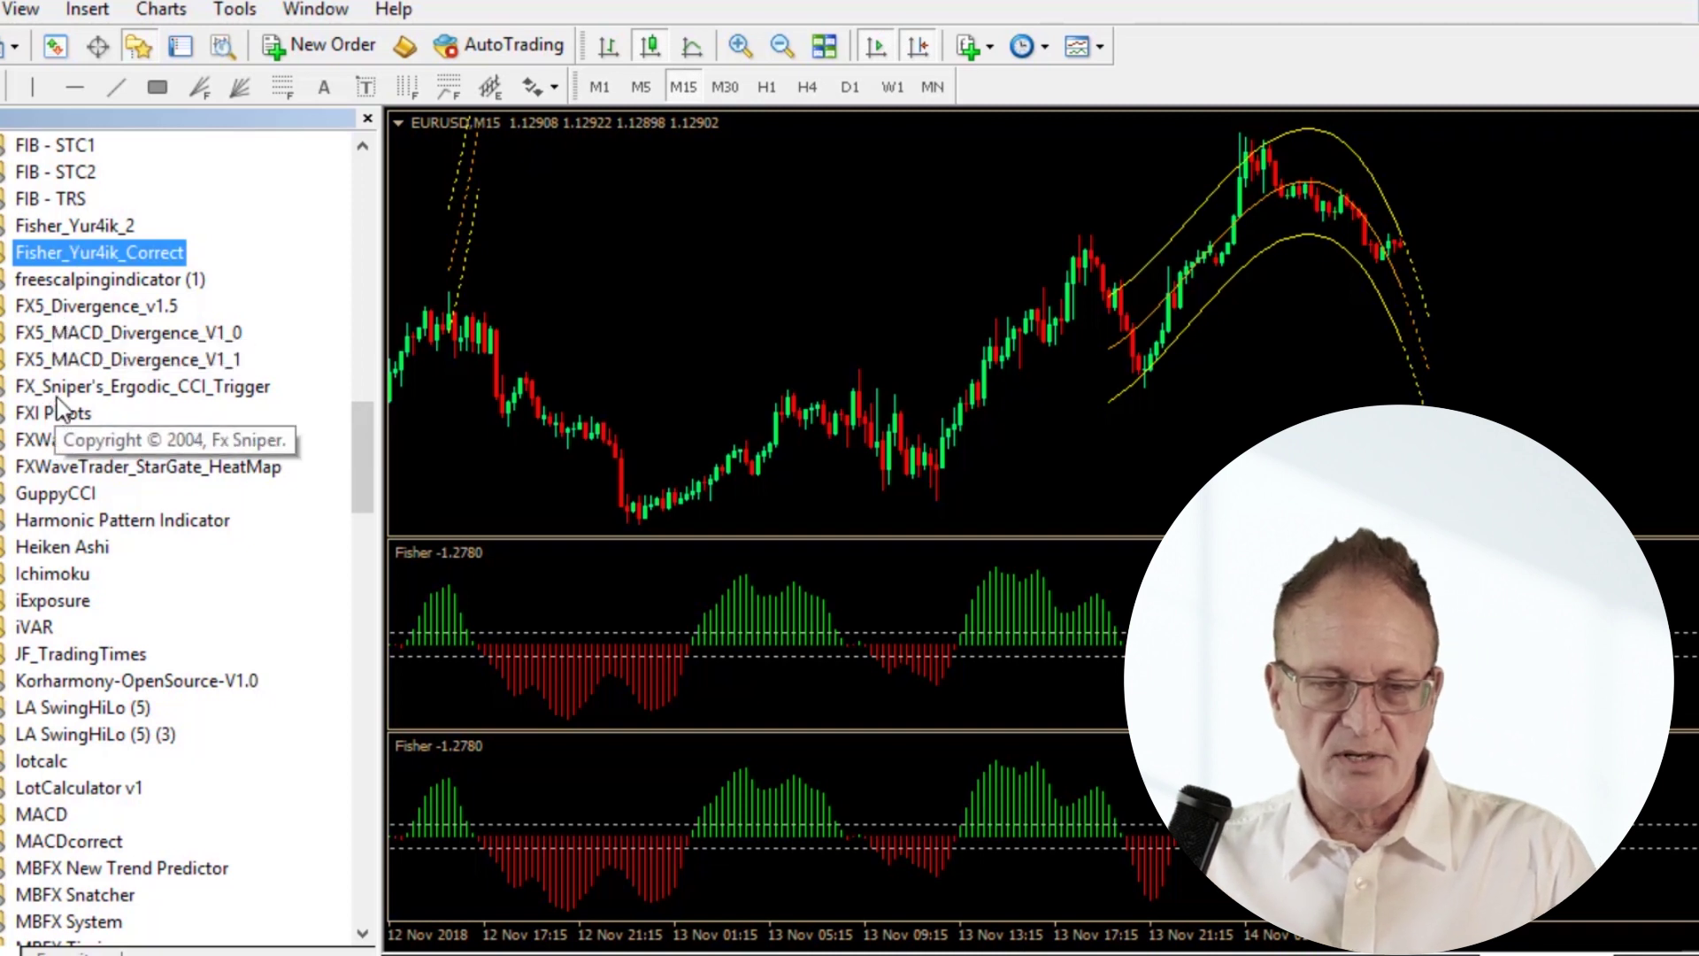
- Add the custom CCI indicator from the Navigator to the chart's upper Fisher subwindow with its default settings
scroll(55, 416, "up", 9)
left_click_drag(29, 172, 496, 462)
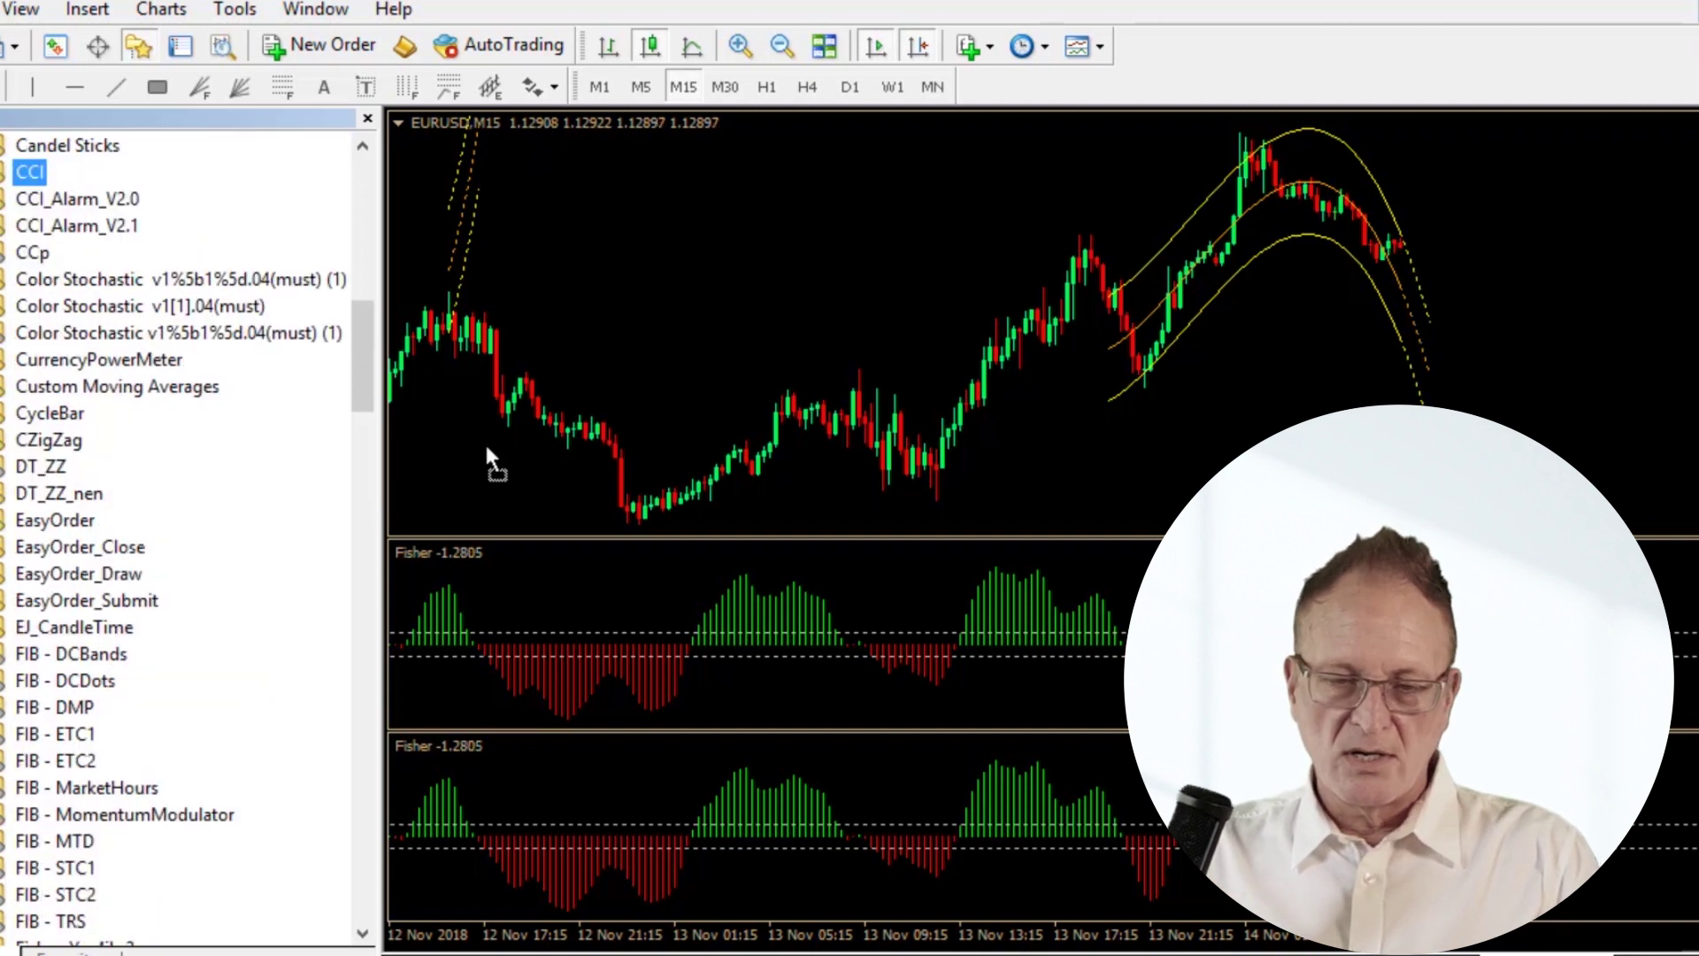
left_click_drag(640, 608, 650, 613)
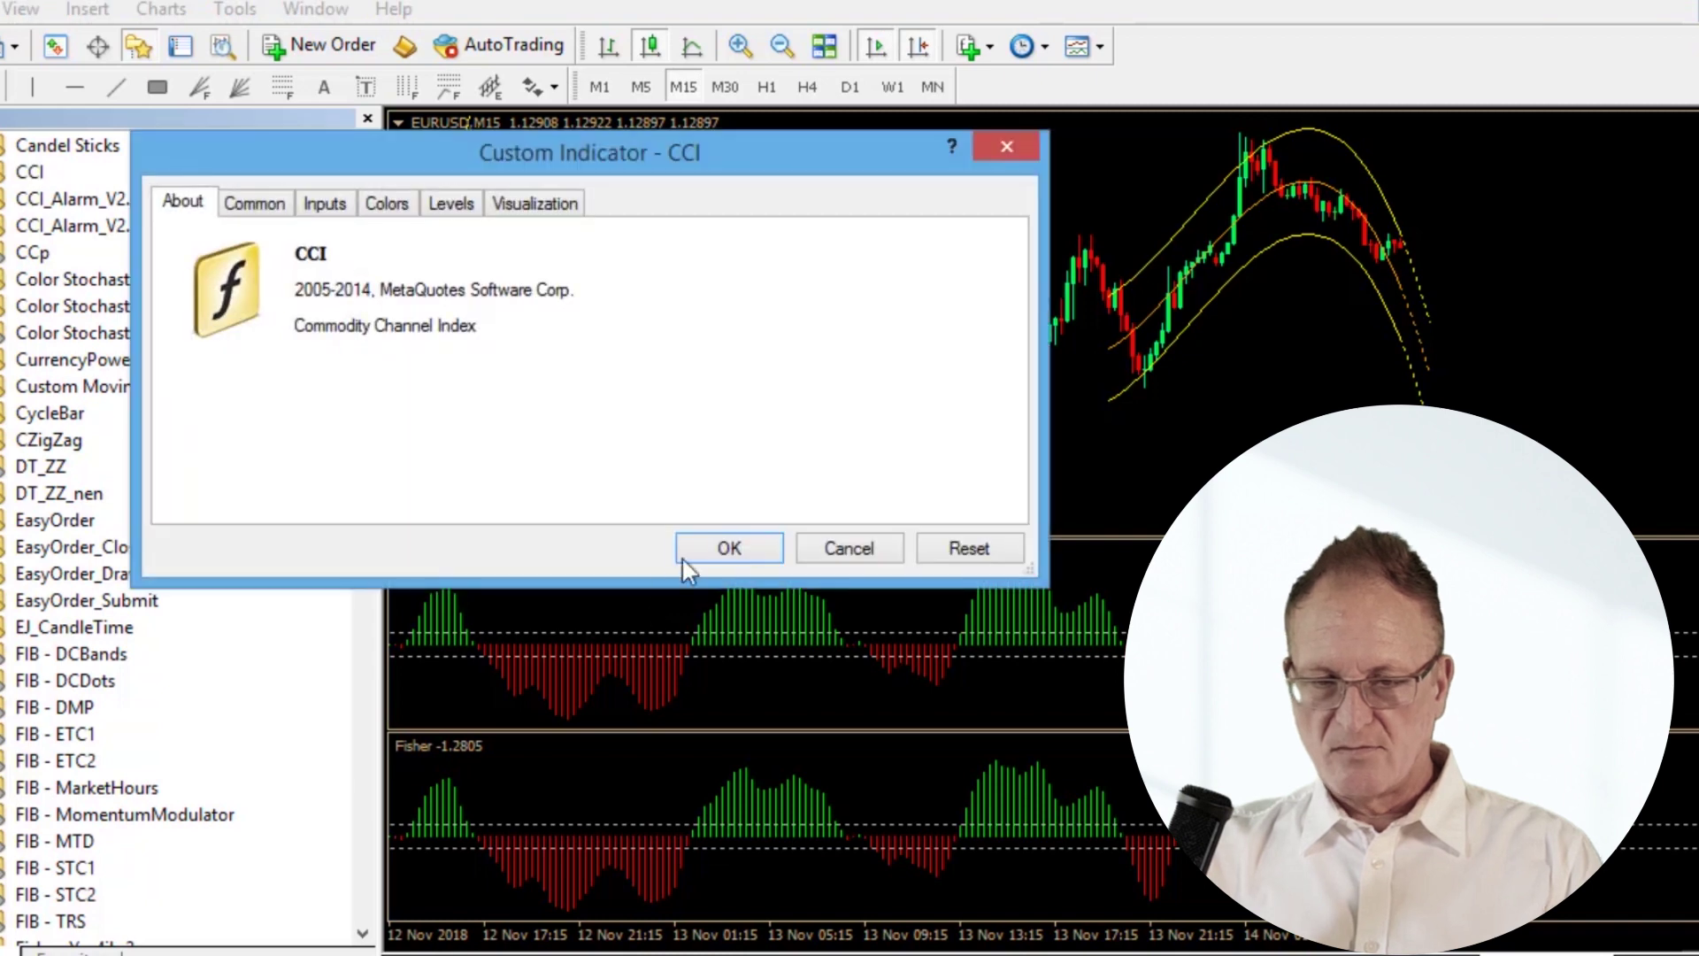
left_click(729, 547)
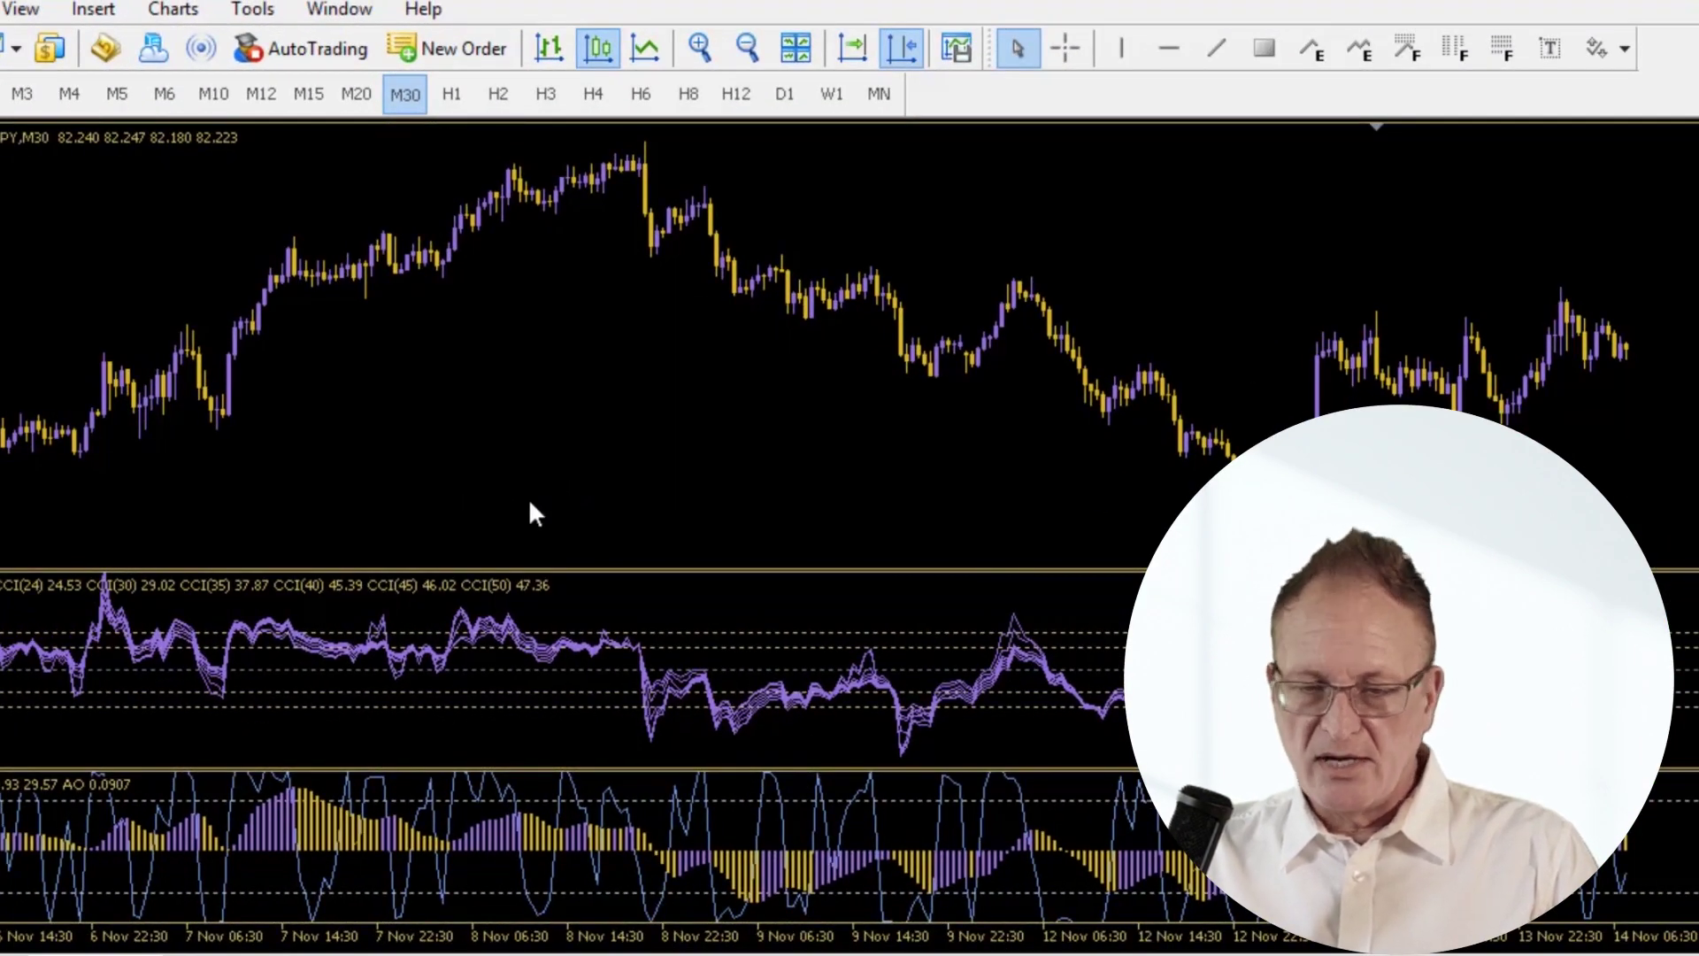
- In MetaTrader 5, open the MQL5 Indicators folder inside the terminal's data folder
left_click(4, 9)
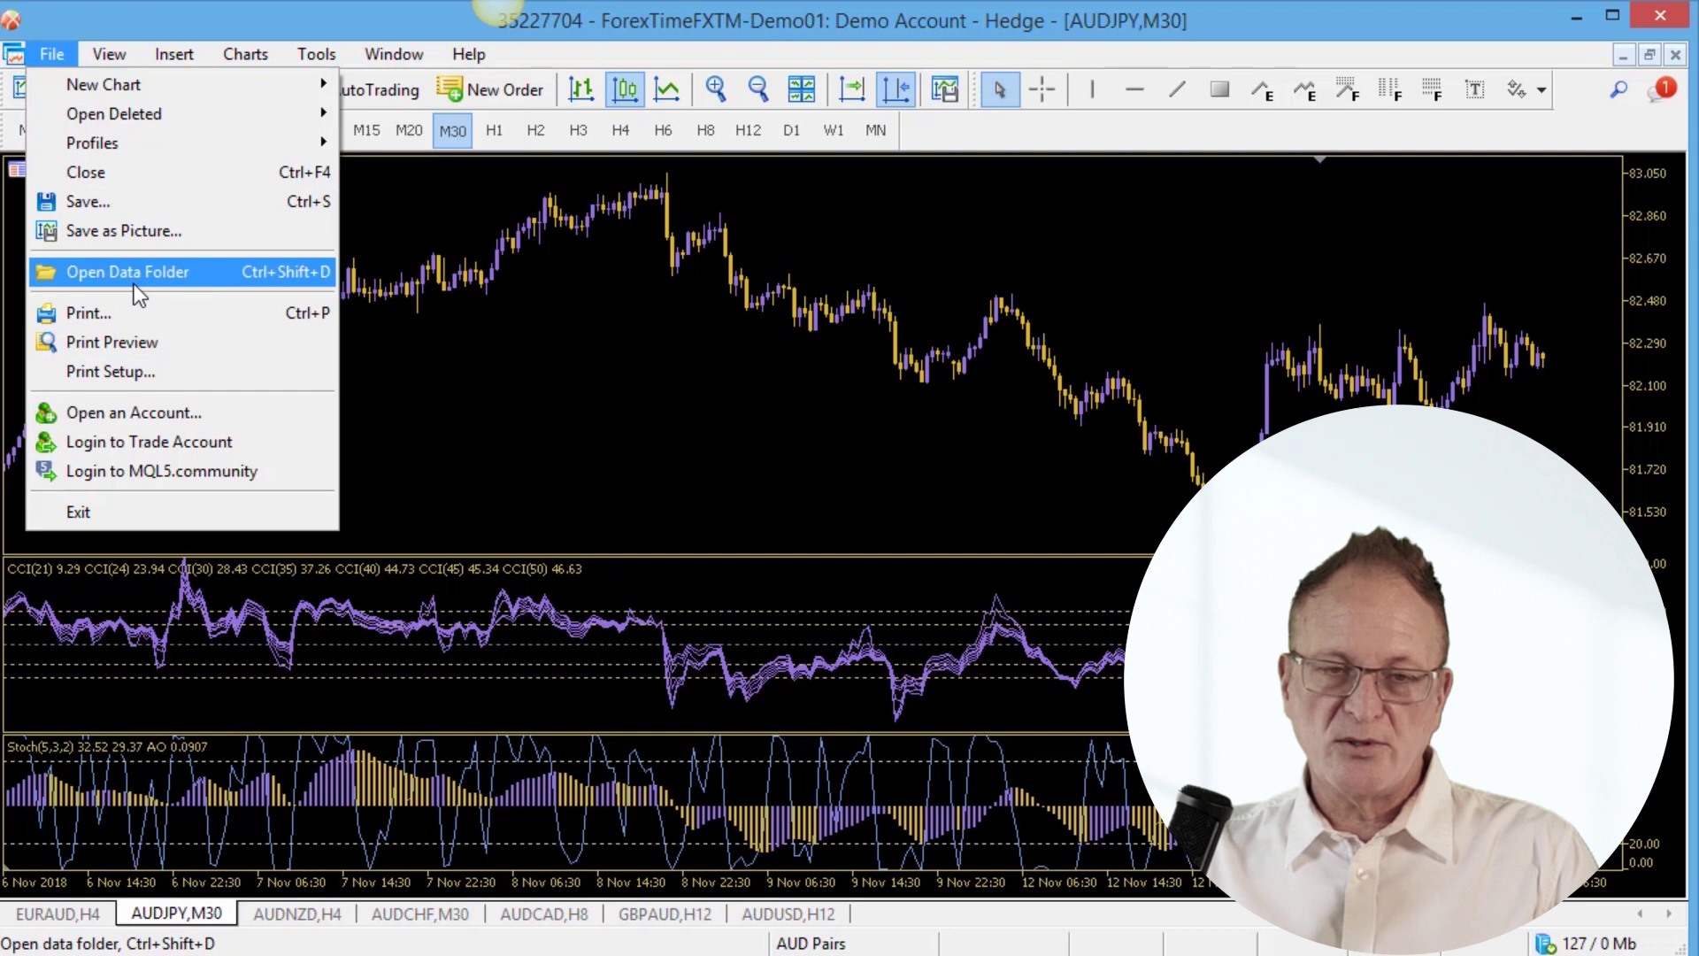
left_click(133, 280)
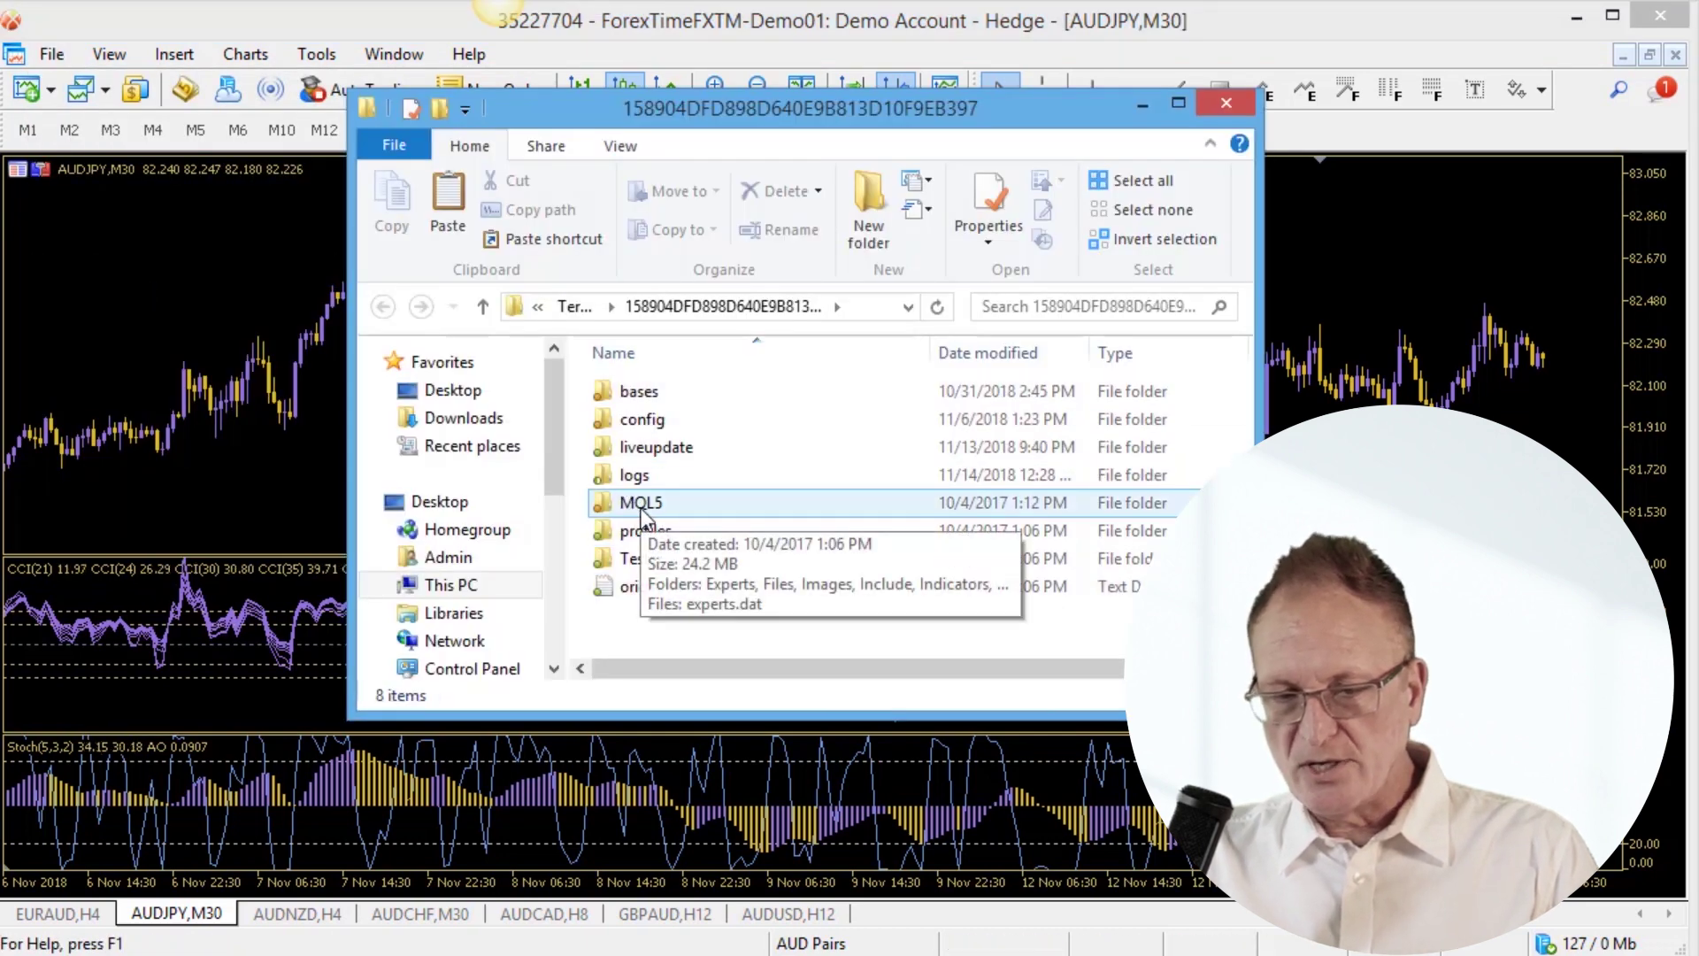
double_click(640, 504)
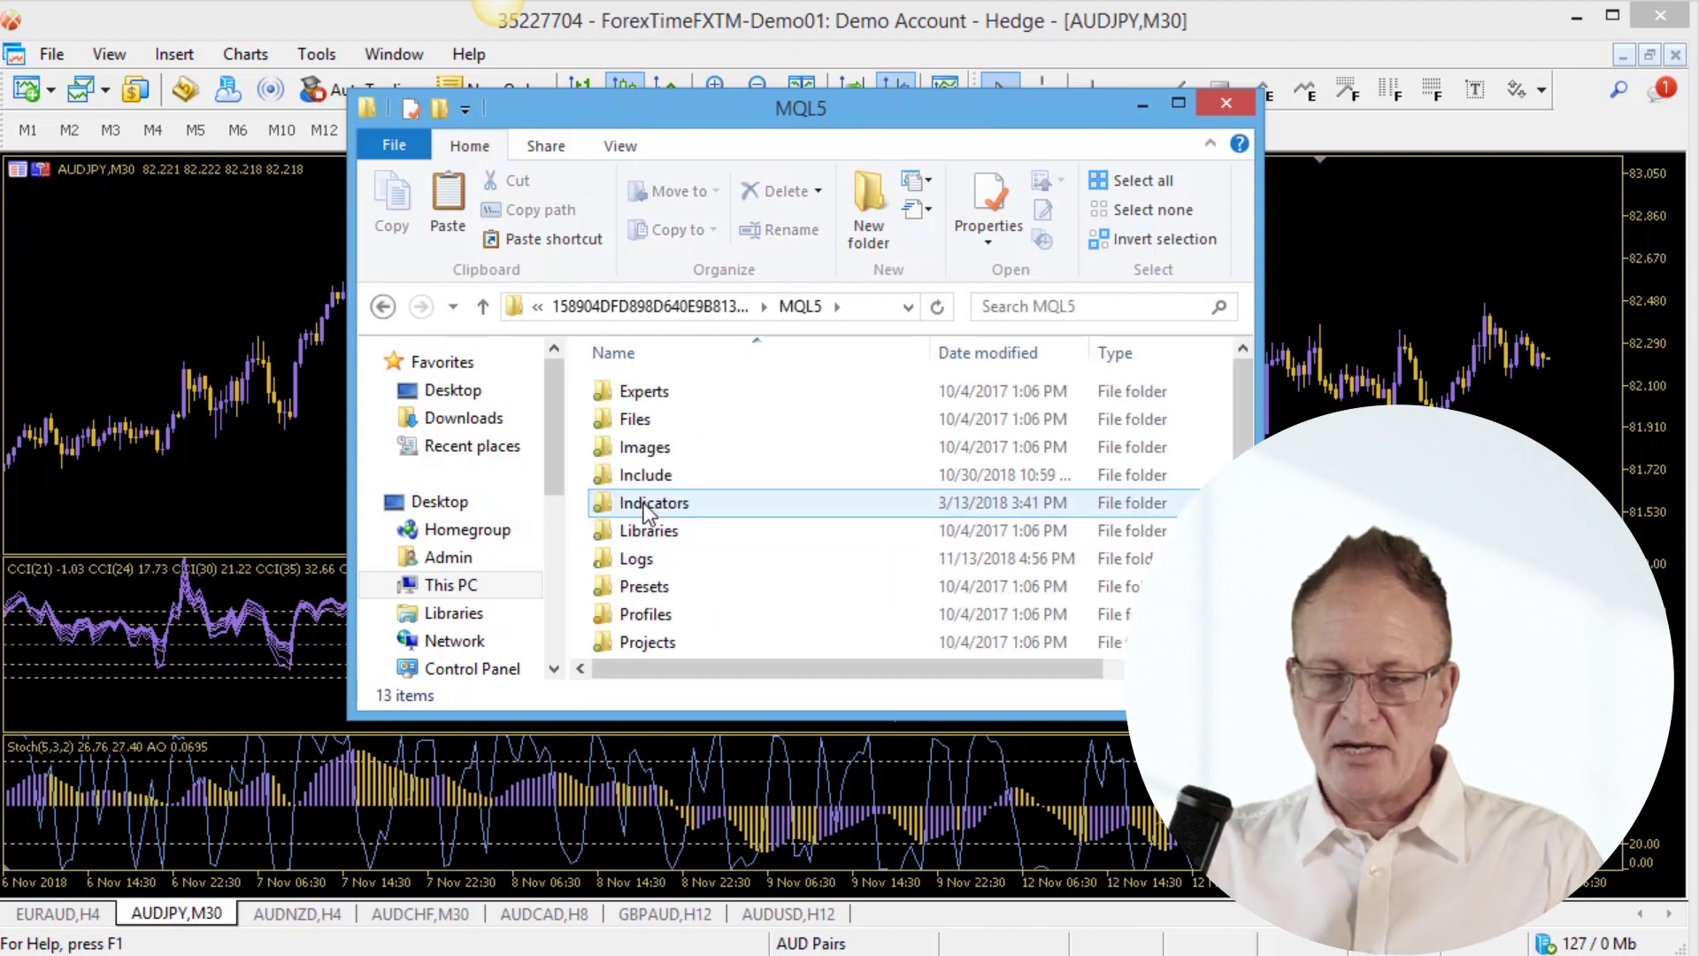
double_click(644, 503)
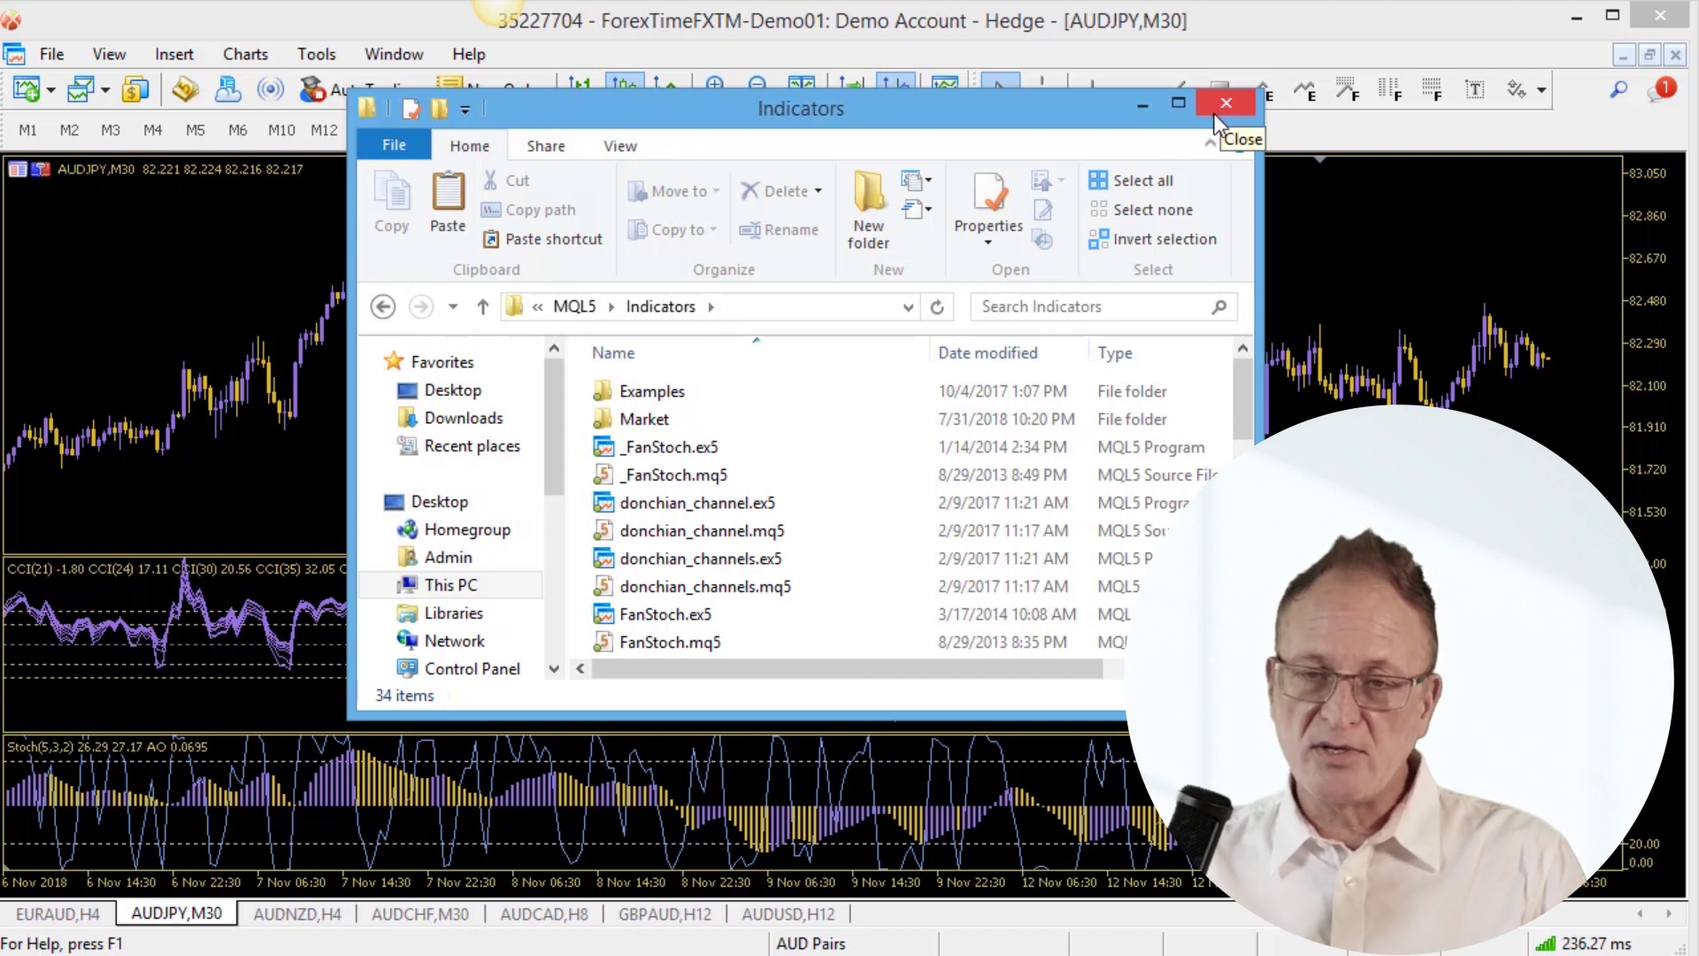
- Look through the indicator files in the MQL5 Indicators folder to the end of the list
left_click_drag(762, 123, 801, 164)
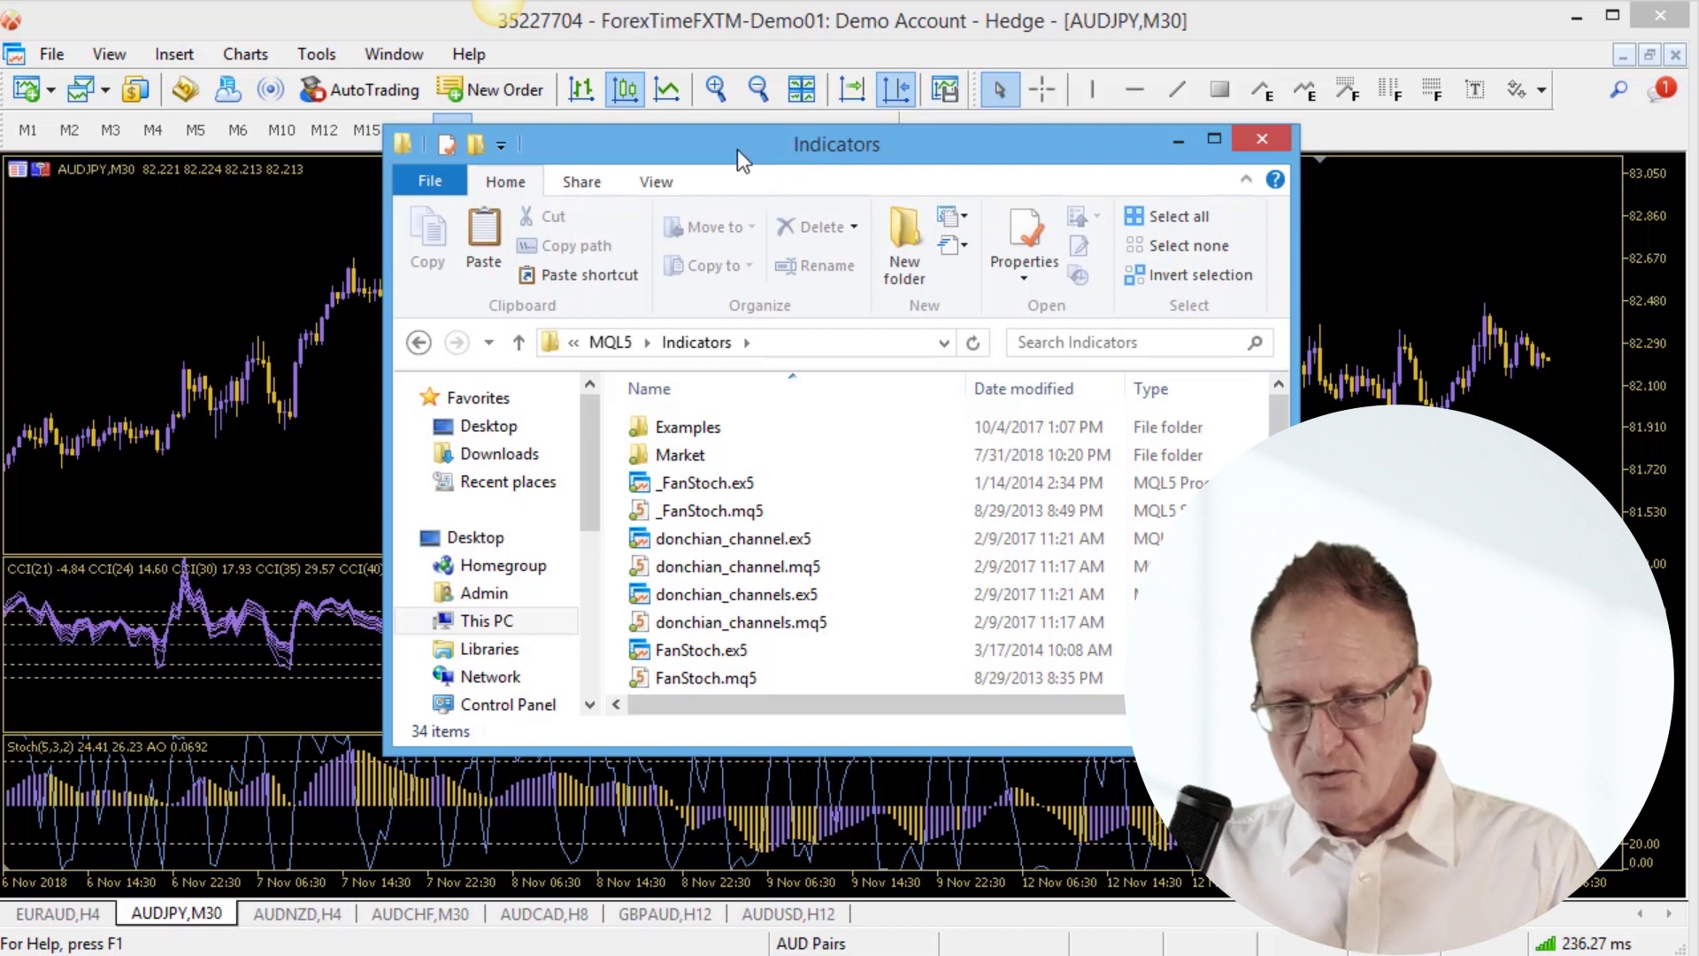
left_click_drag(742, 147, 654, 126)
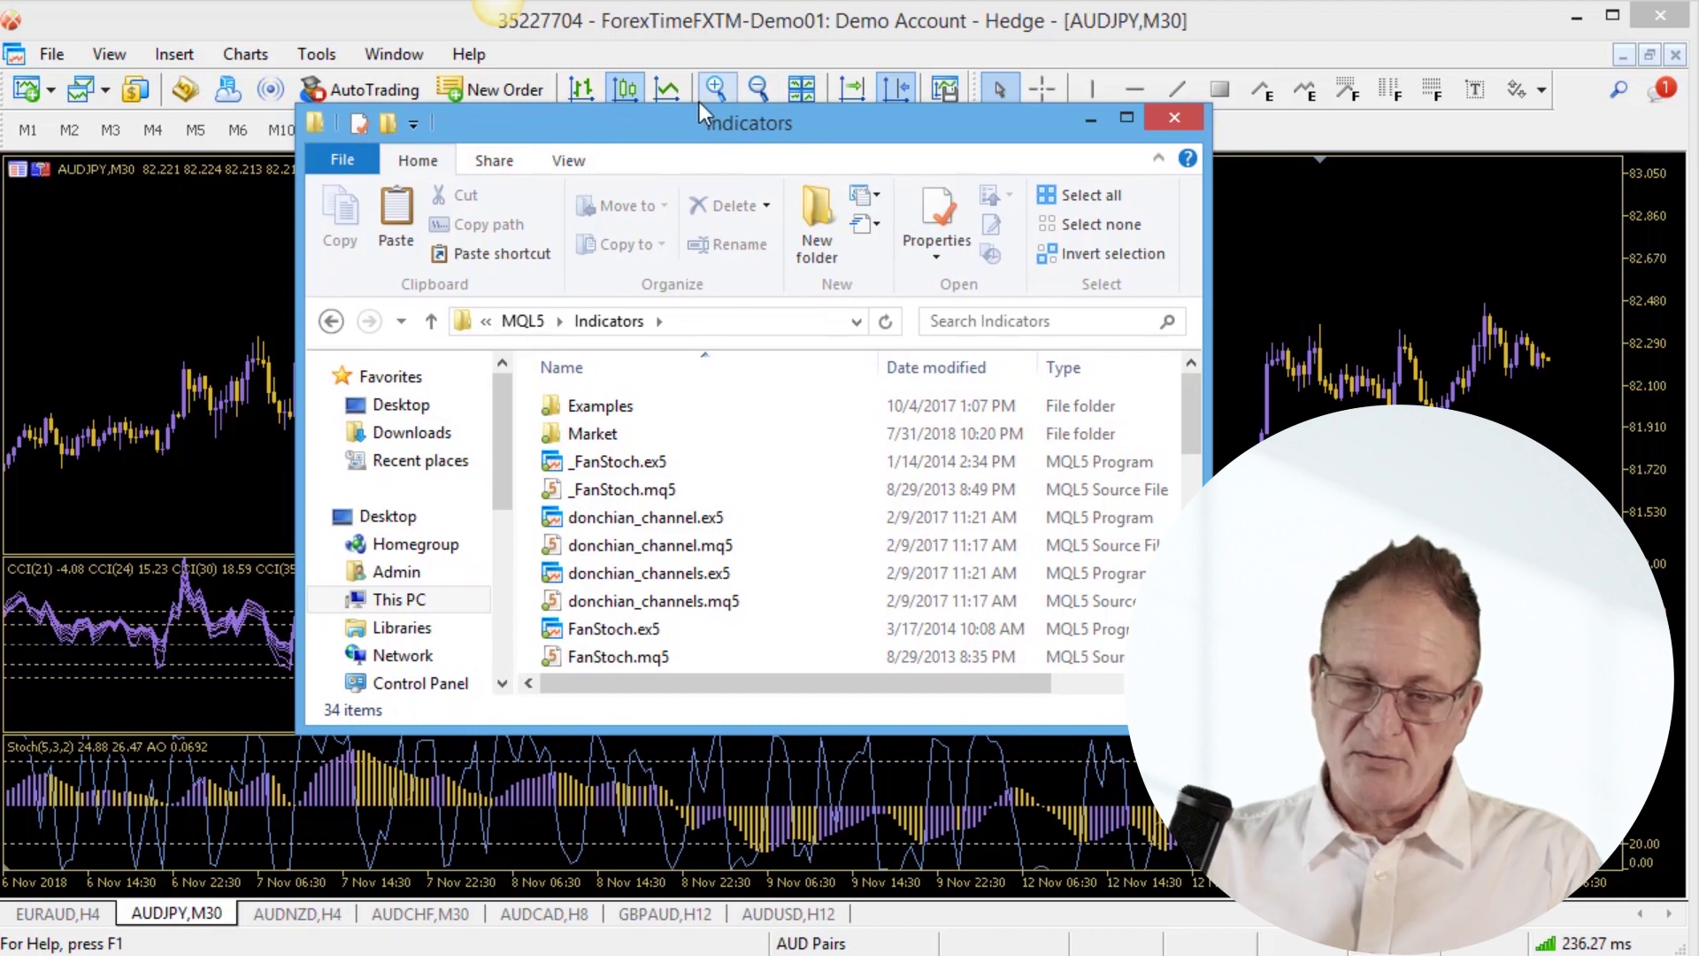
left_click_drag(641, 120, 649, 149)
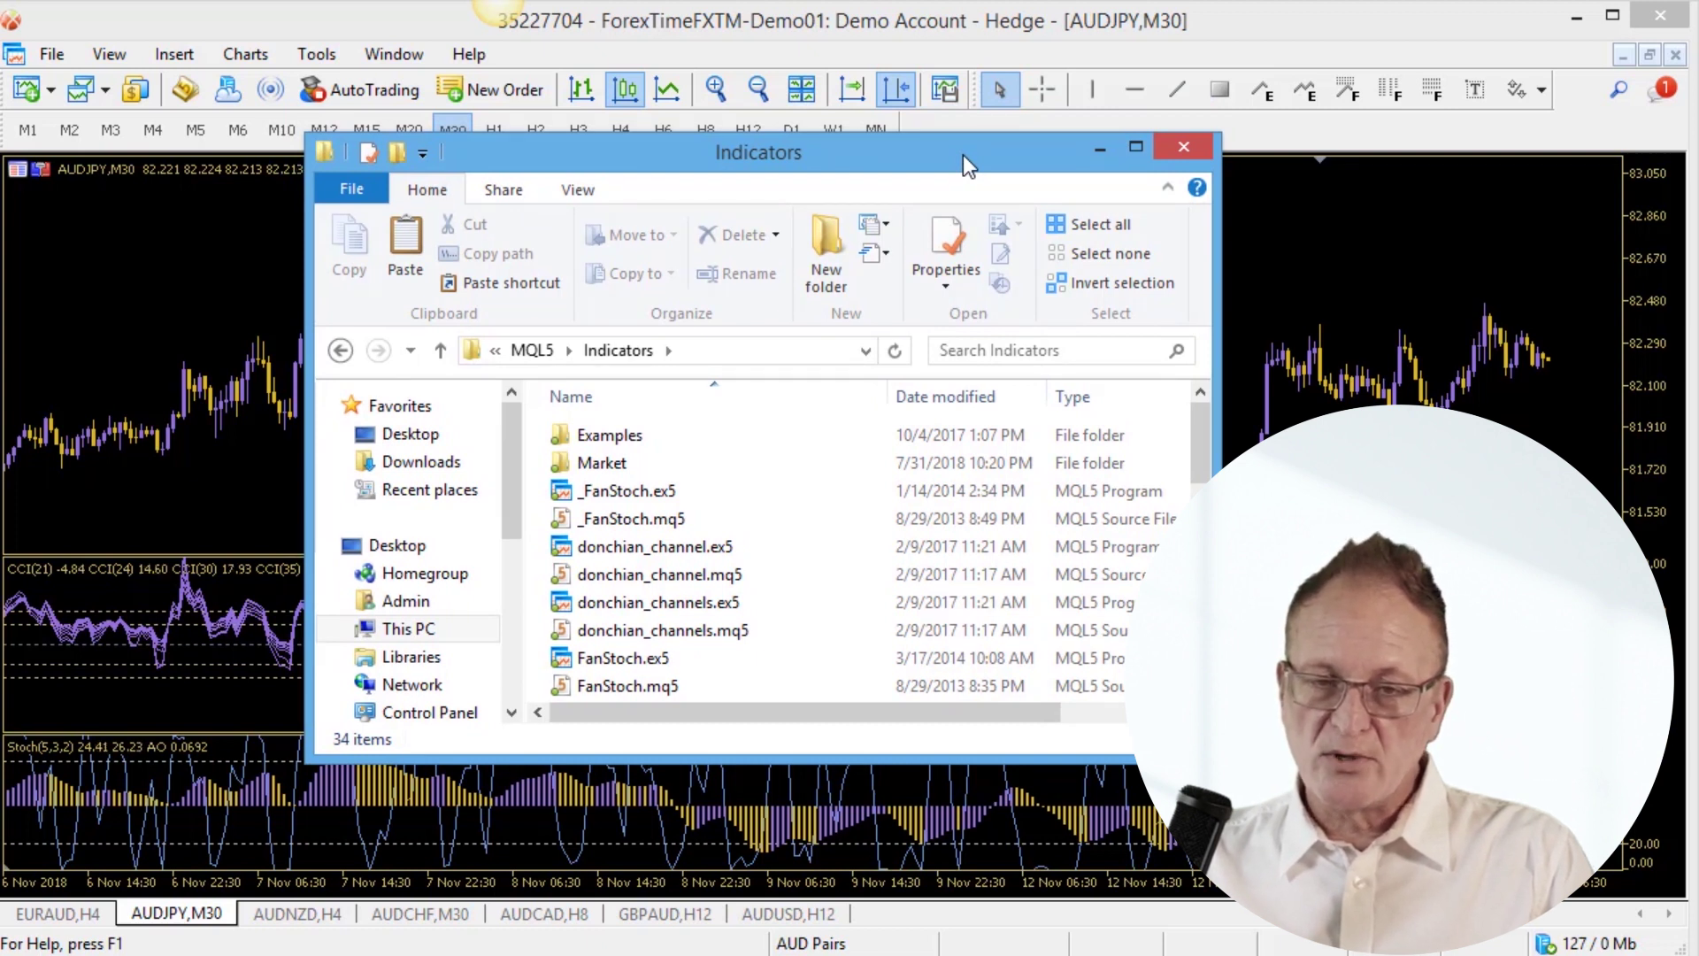
mouse_move(963, 154)
left_mouse_down()
mouse_move(845, 124)
mouse_move(958, 162)
left_mouse_up()
left_click_drag(548, 157, 523, 107)
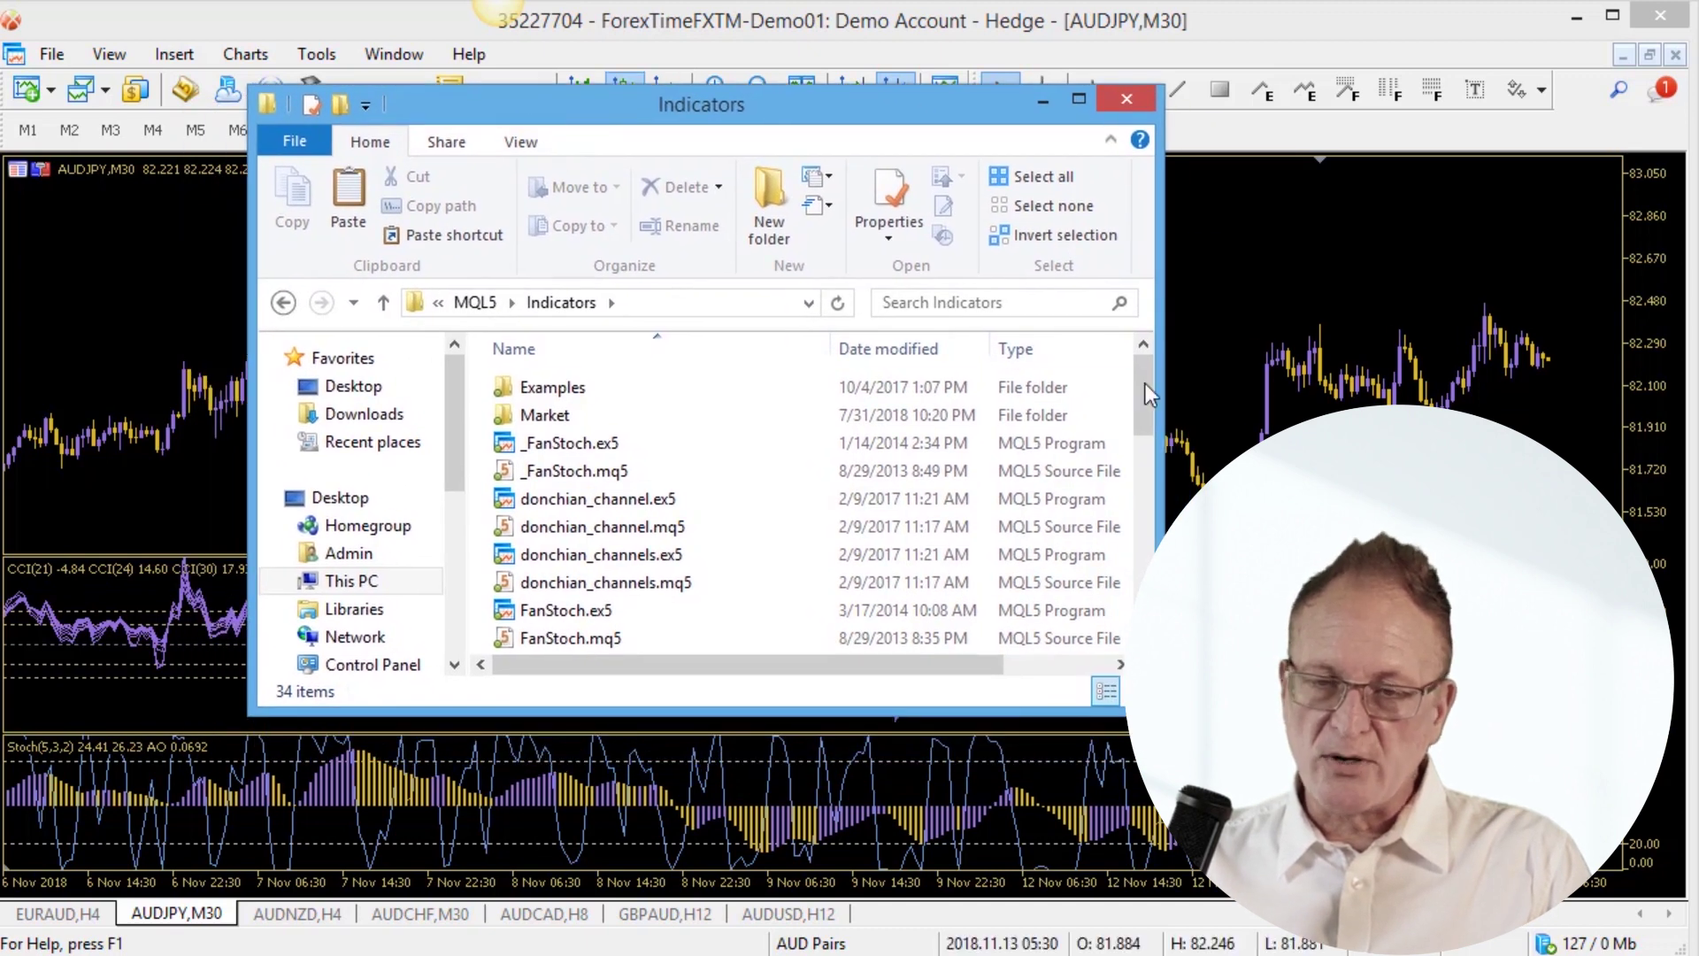
scroll(1145, 384, "down", 5)
scroll(1145, 384, "down", 4)
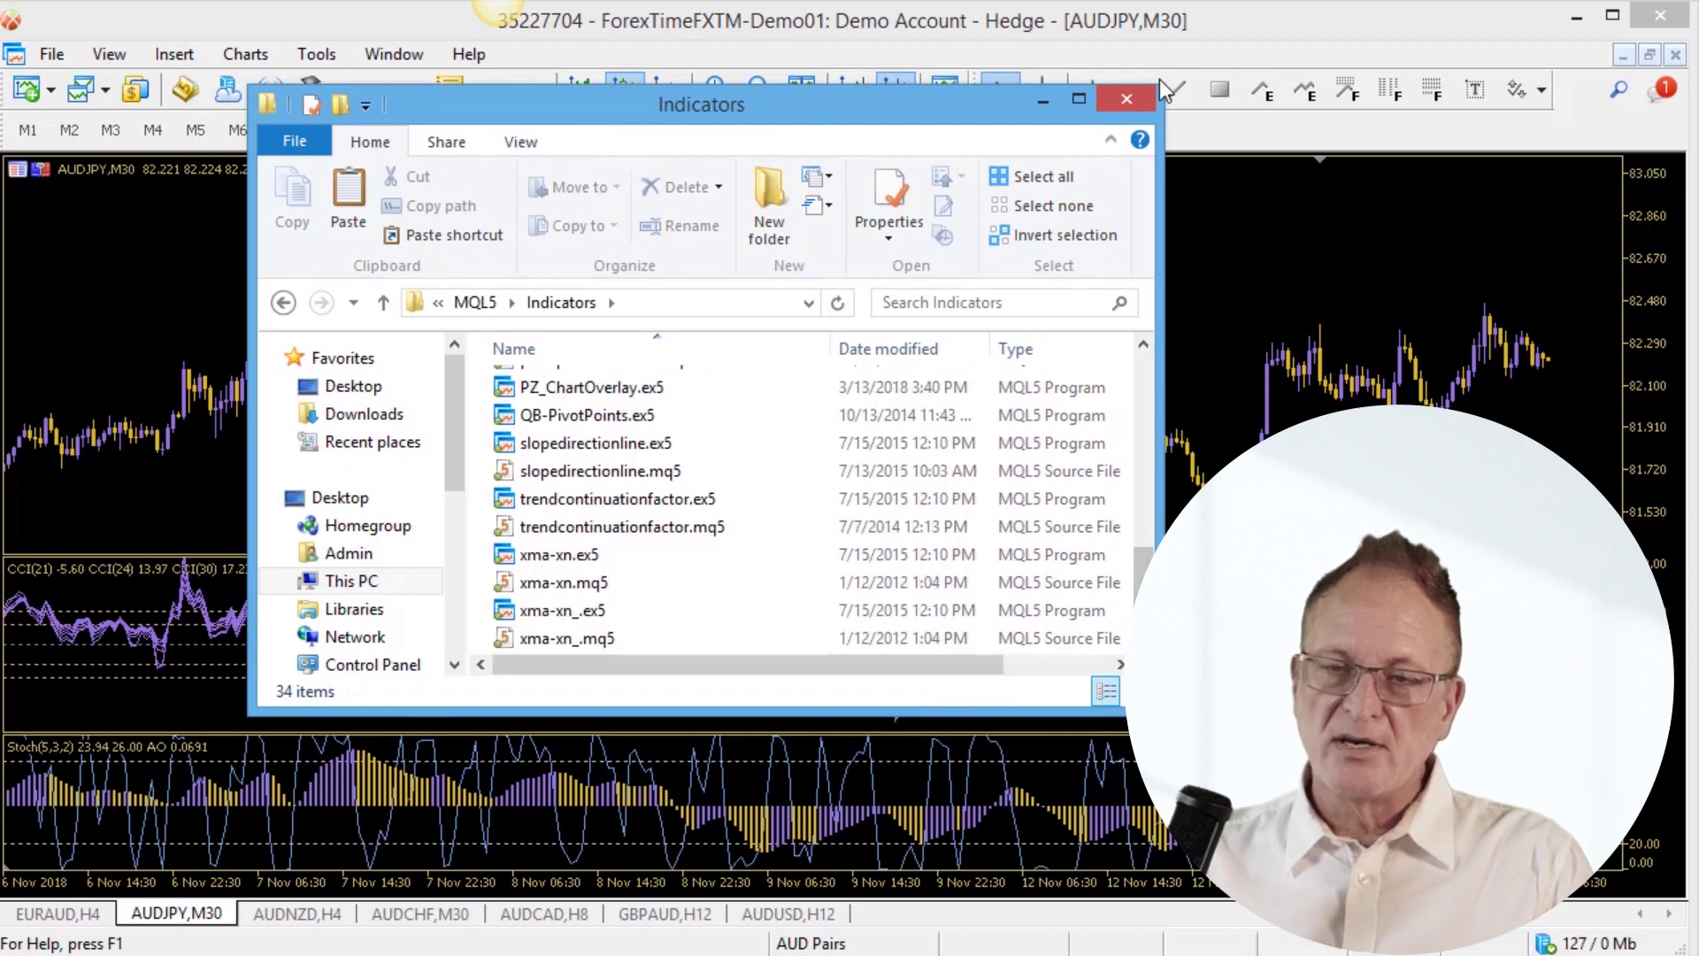